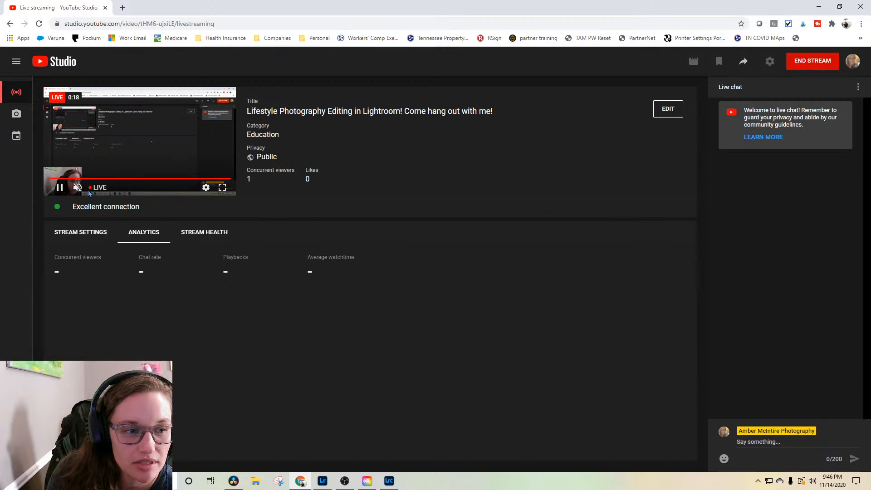
Step: Unmute the live stream preview, then put the browser away and switch to Lightroom Classic
click(78, 187)
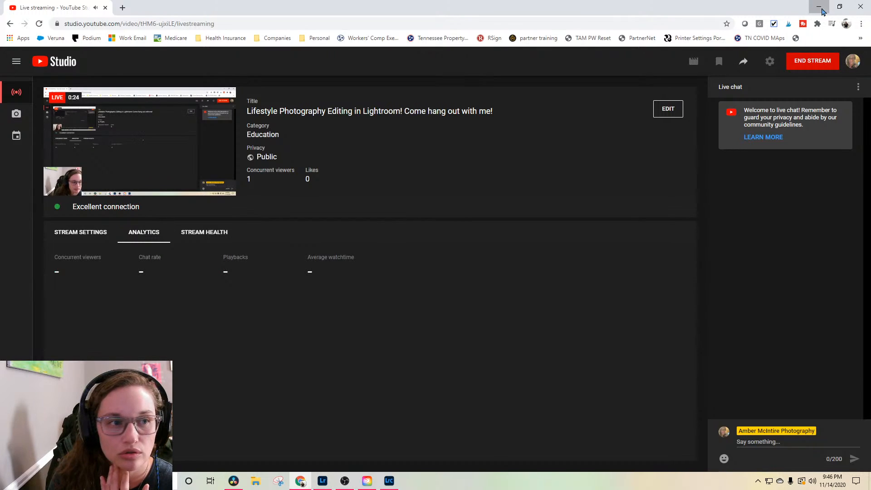
click(820, 8)
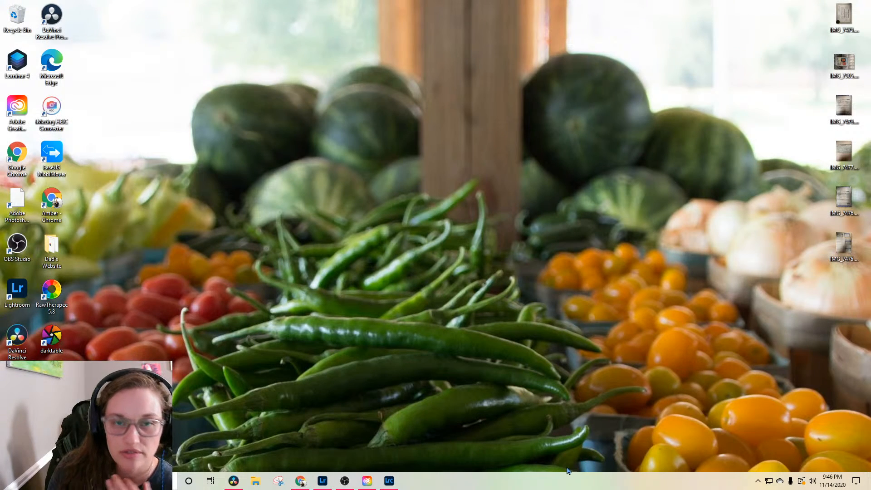
click(390, 484)
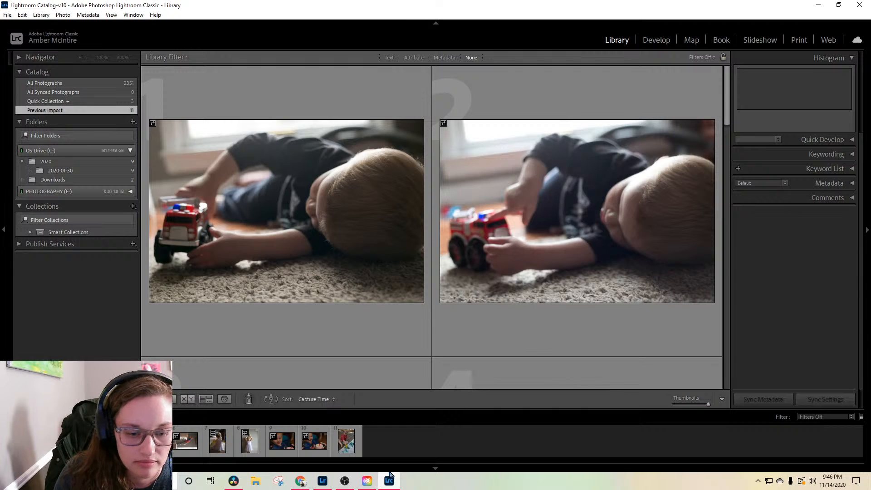
Step: Open the first photo of the boy with the toy fire truck for editing in the Develop module
mouse_move(363, 487)
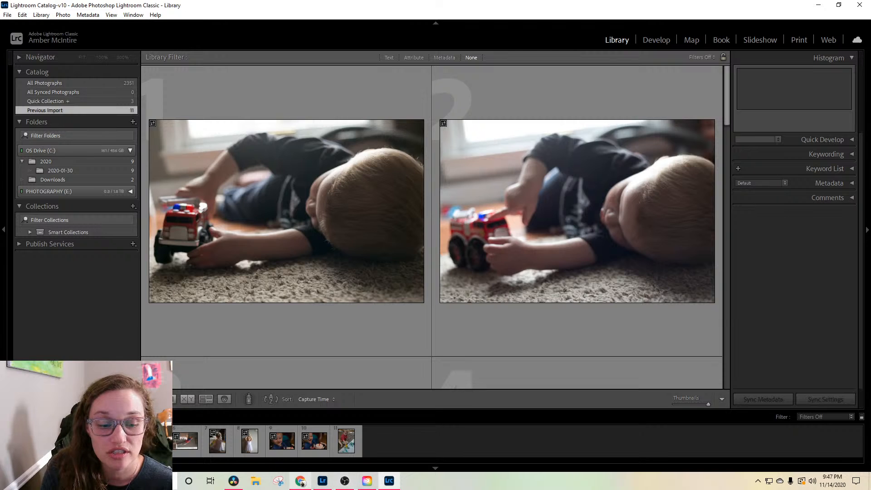
mouse_move(389, 481)
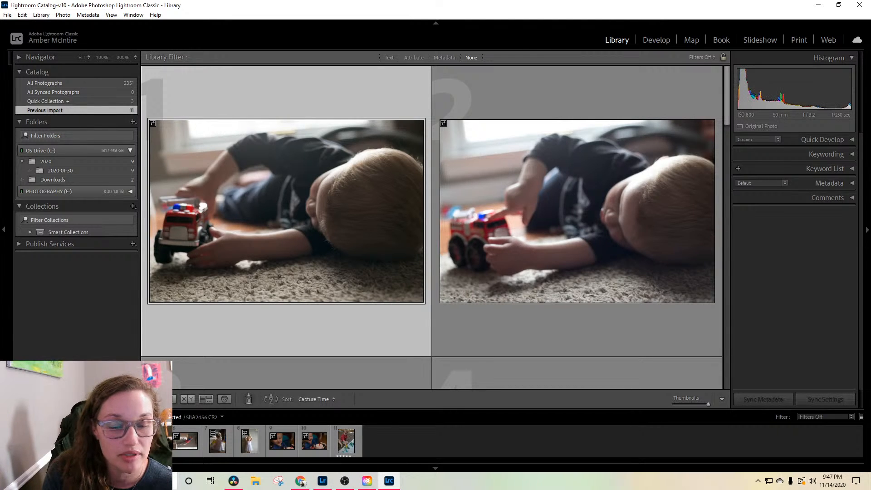
key(e)
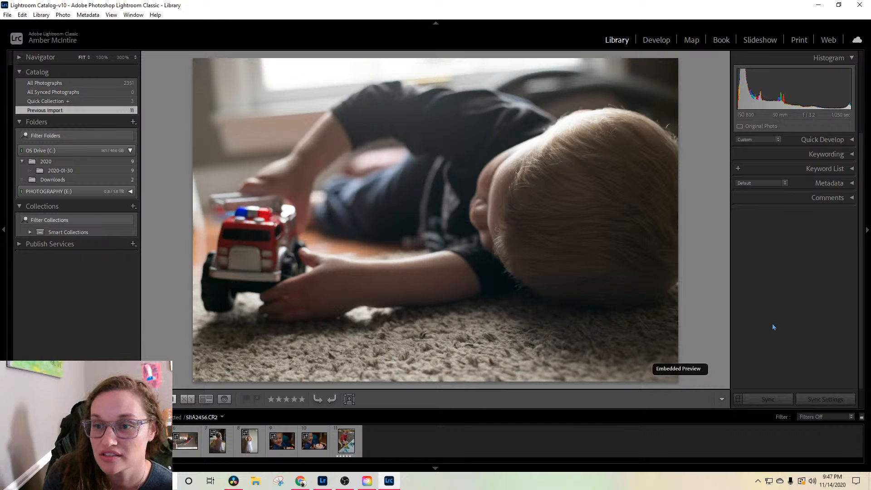
click(655, 42)
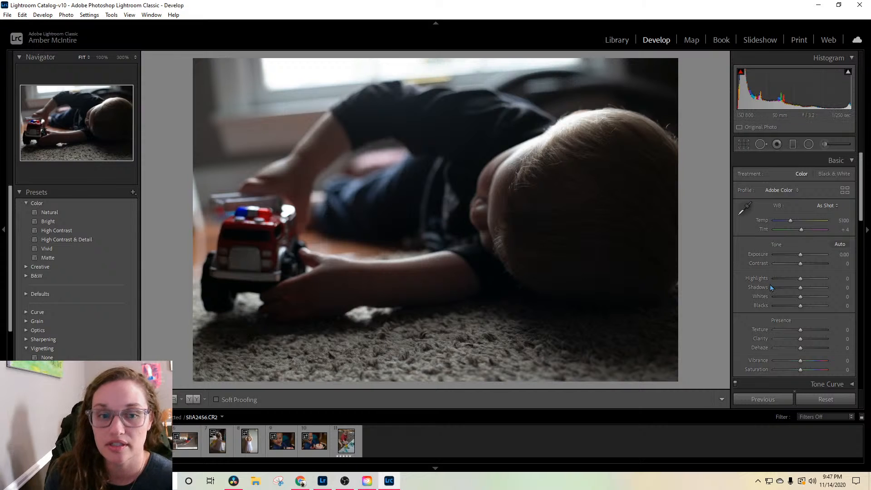
Step: Set the photo's exposure to +0.88, temperature to 5684, shadows to +26 and blacks to +11
drag(800, 254, 805, 258)
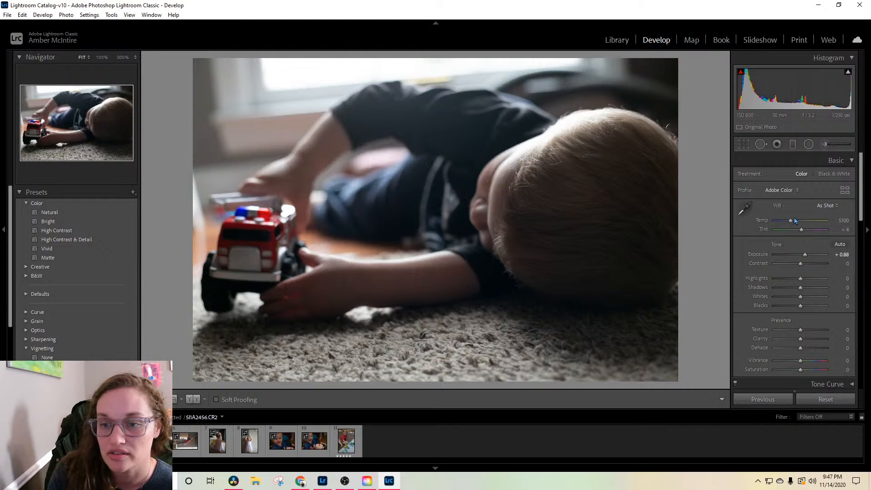
drag(790, 221, 792, 221)
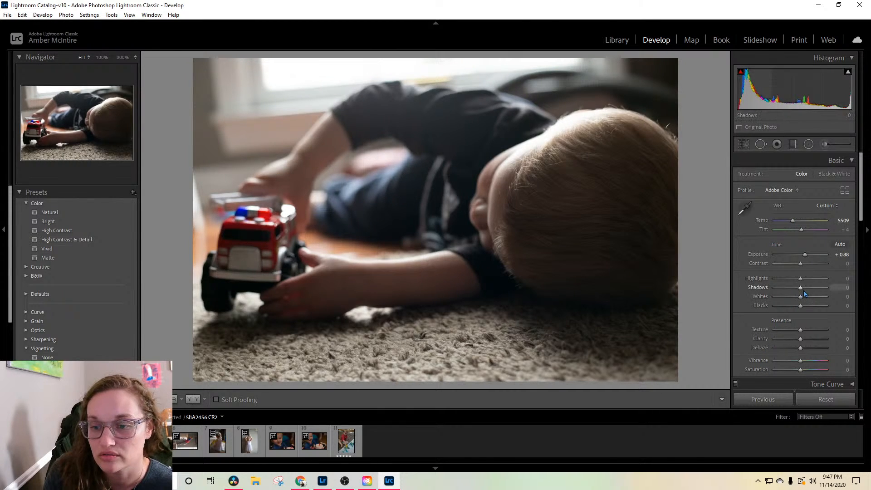
drag(801, 289, 807, 288)
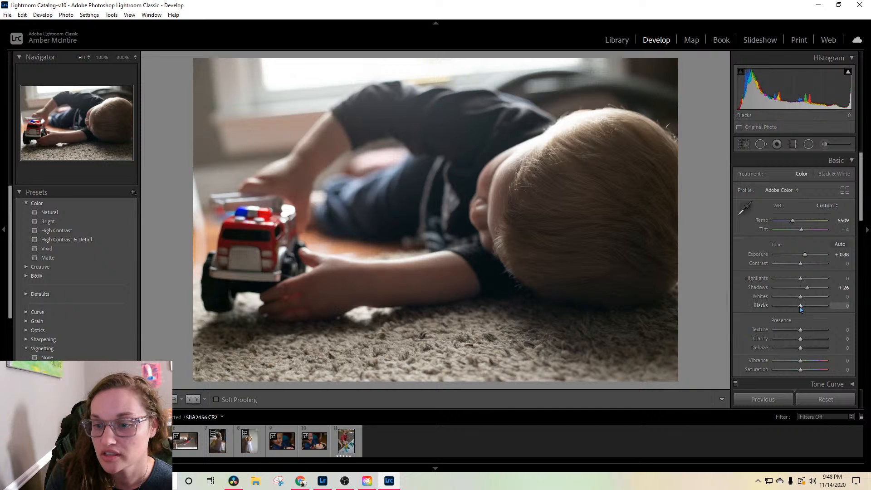
drag(801, 309, 805, 309)
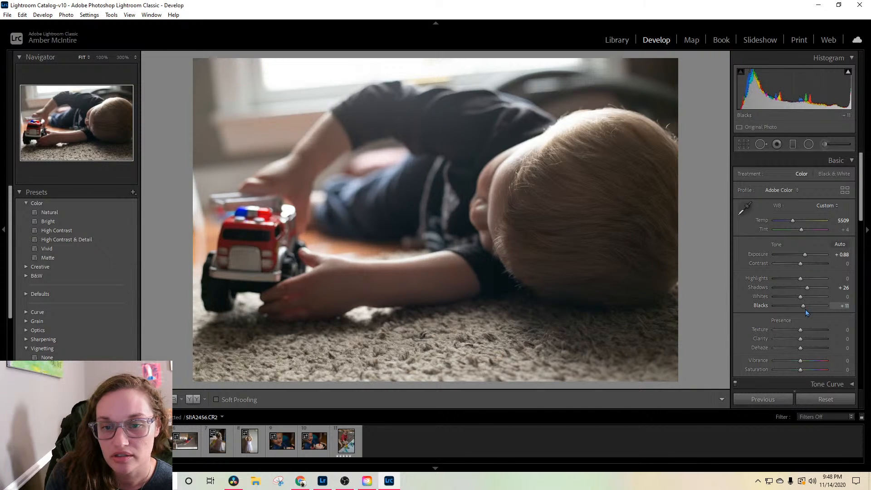
drag(792, 221, 793, 222)
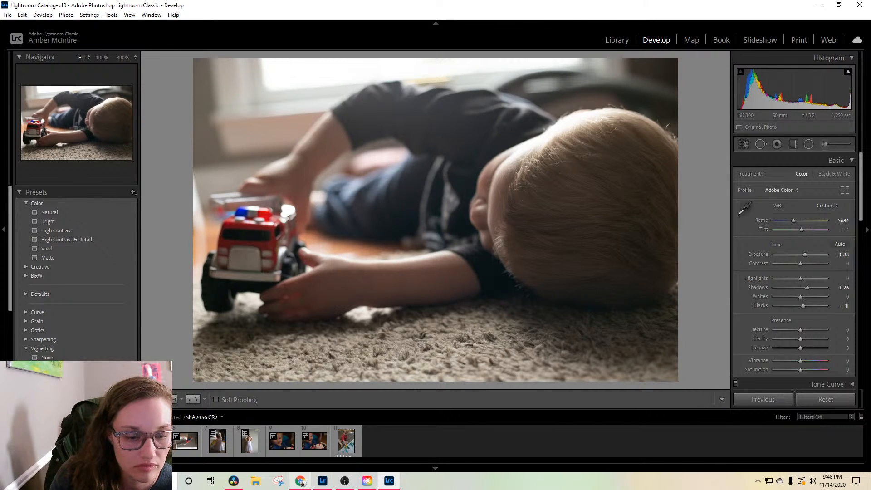
Step: Check the live stream's chat and analytics in YouTube Studio in Chrome, and return to Lightroom Classic
mouse_move(298, 486)
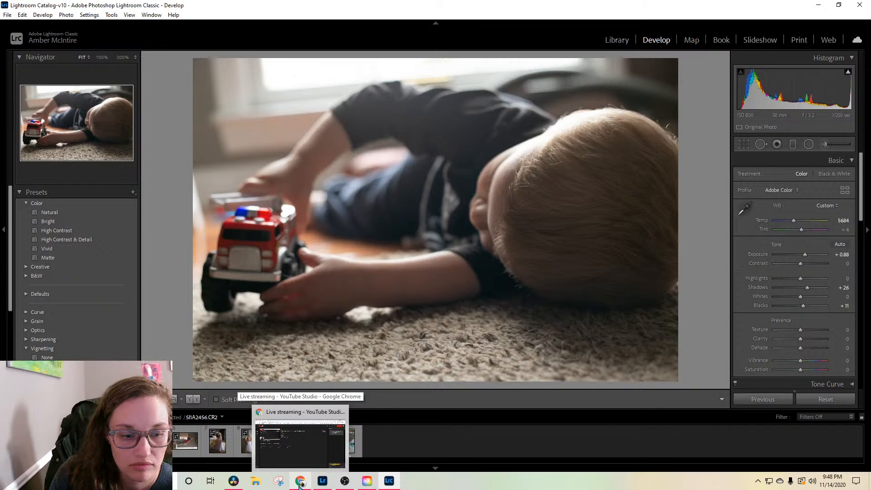
click(300, 484)
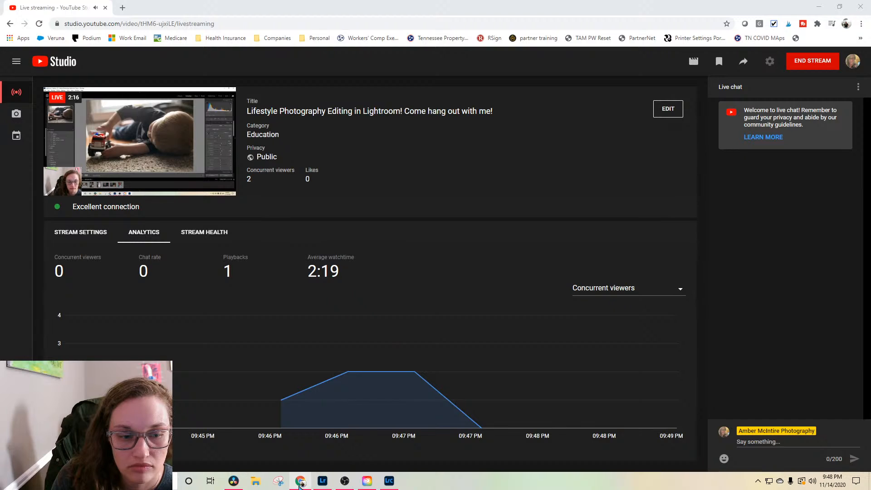
click(299, 485)
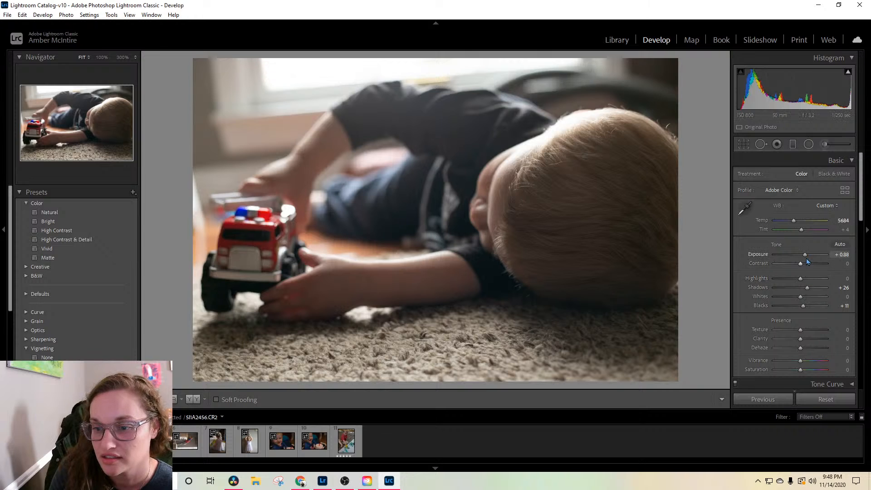
Step: Fine-tune the photo to exposure +0.79, blacks +2 and clarity -5
drag(805, 255, 804, 256)
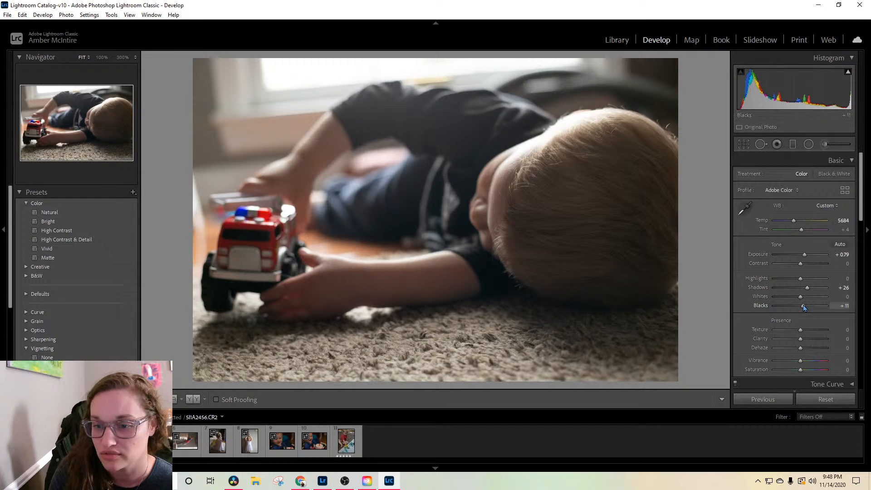
drag(804, 308, 801, 306)
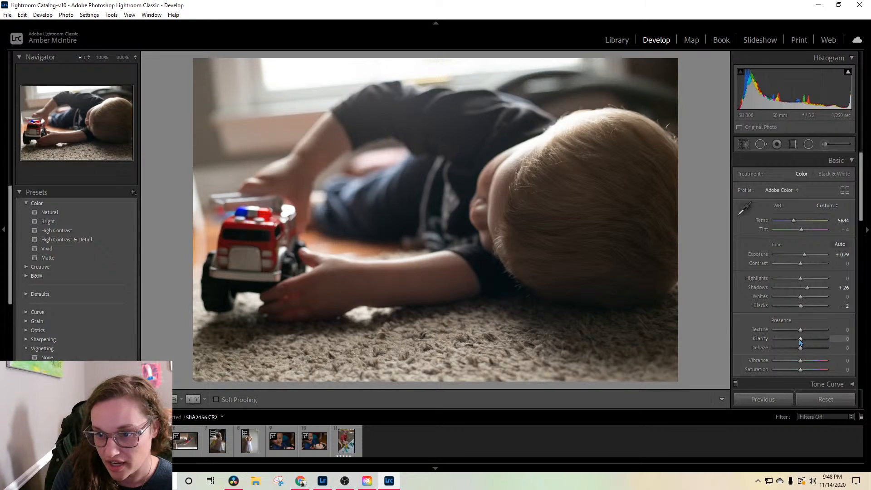
drag(801, 341, 799, 344)
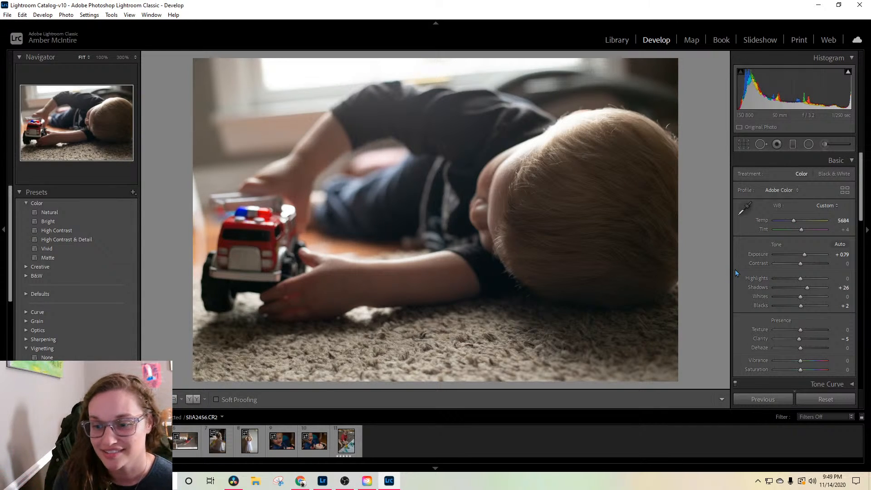
Step: Set the photo's red saturation to -8 and its green defringe amount to 4
scroll(749, 278, down, 2)
scroll(750, 279, down, 4)
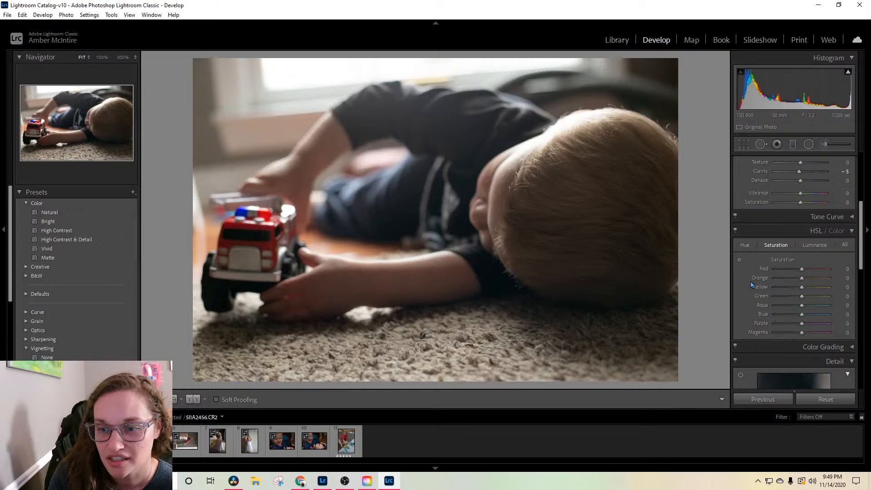
scroll(750, 281, down, 2)
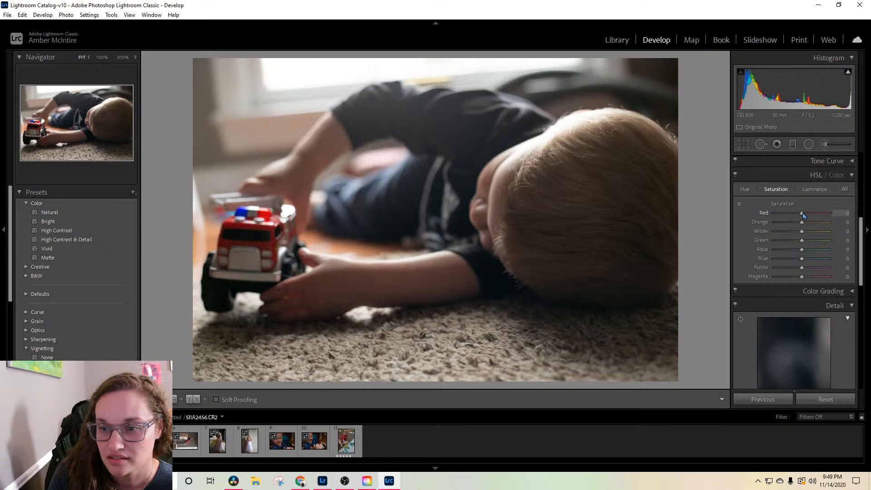
drag(802, 216, 801, 218)
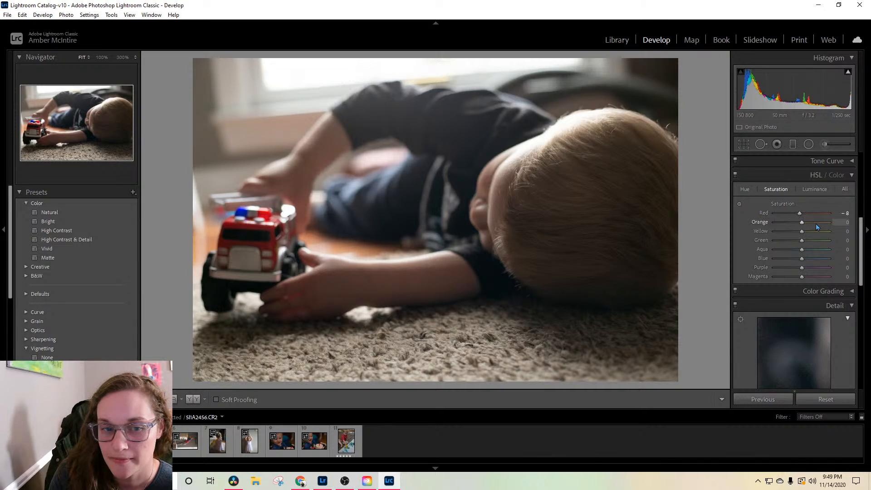
scroll(833, 364, down, 5)
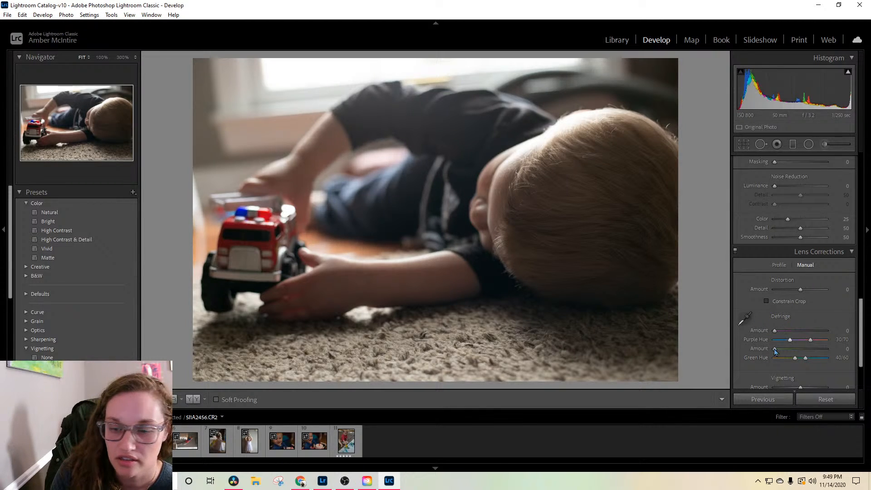
drag(774, 351, 785, 350)
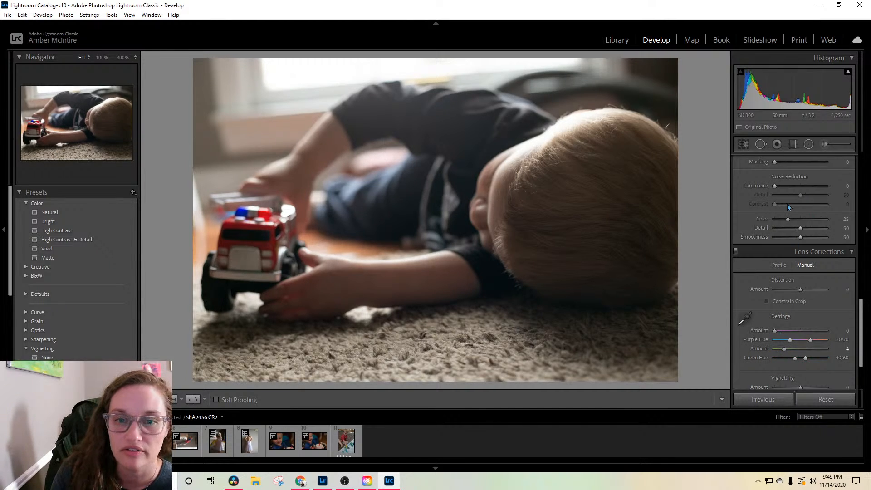
Step: Create a virtual copy of the edited photo and convert the copy to black and white
scroll(789, 219, up, 10)
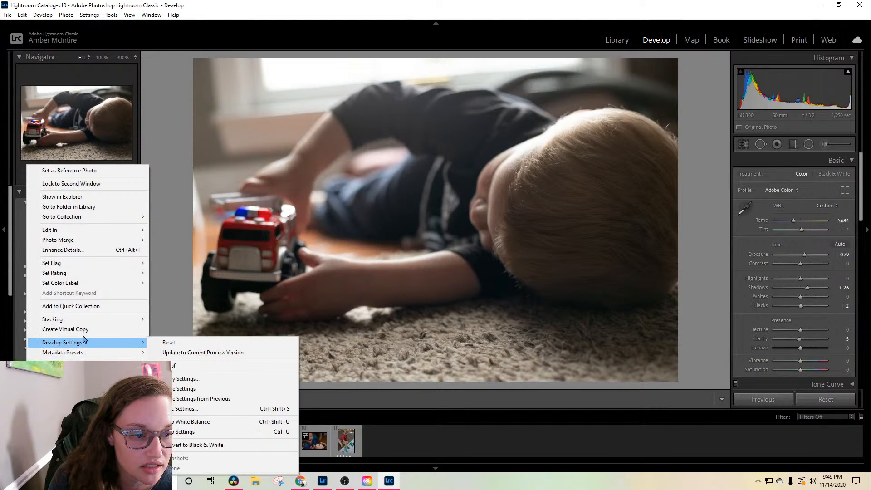
click(65, 329)
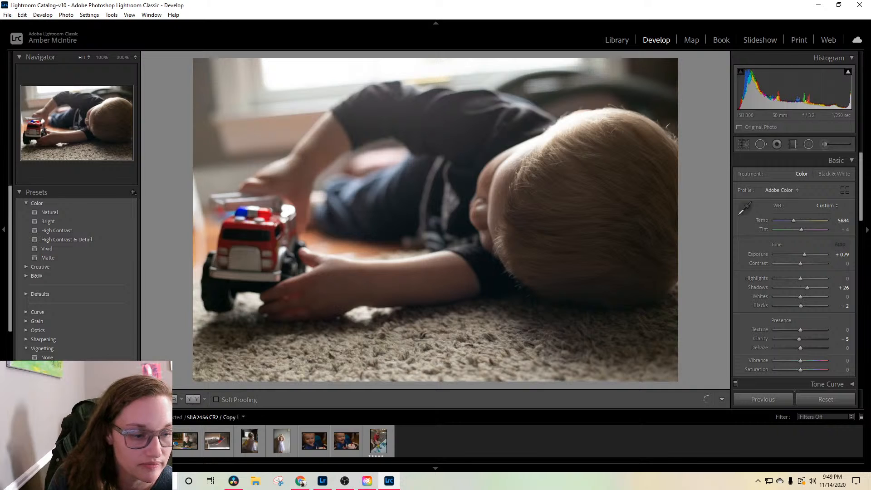
click(836, 175)
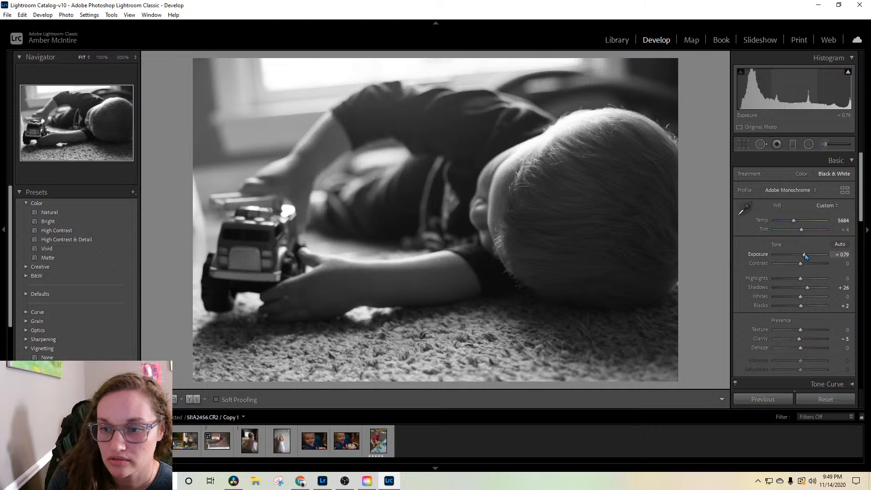
Step: Set the black-and-white copy's exposure to +0.44, contrast to +11 and highlights to -68
drag(805, 257, 802, 257)
drag(800, 263, 807, 264)
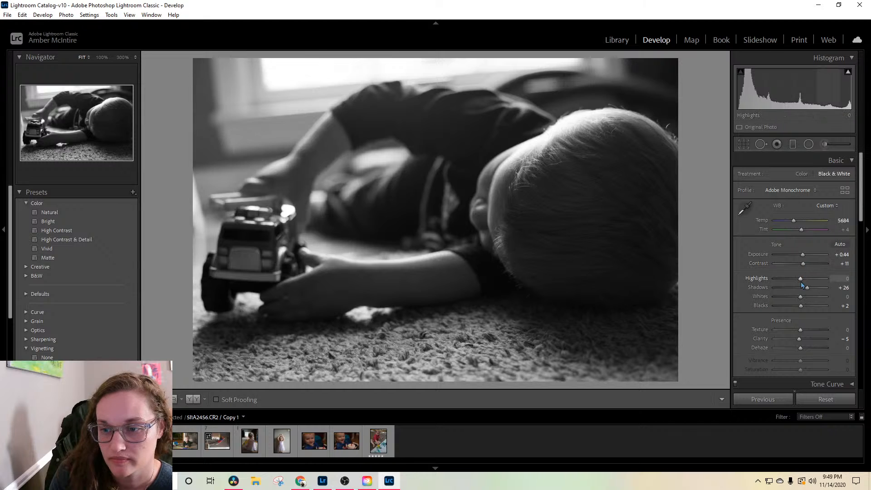
drag(802, 279, 797, 279)
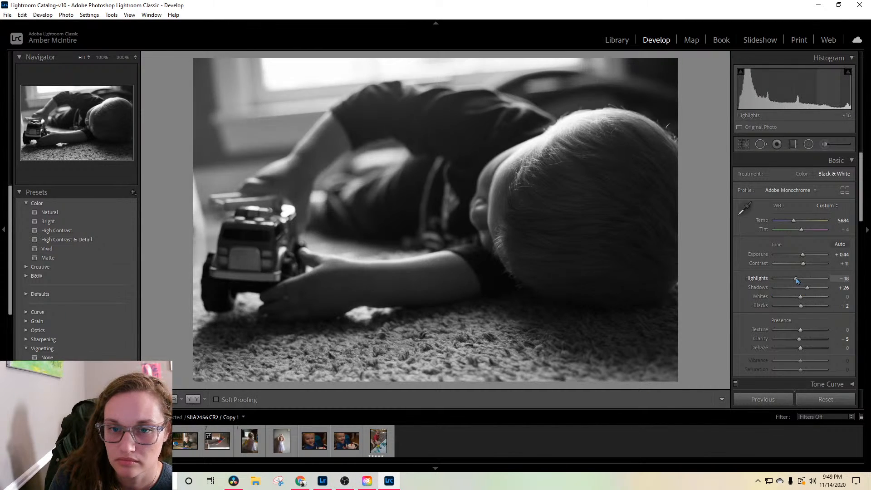
drag(798, 278, 783, 281)
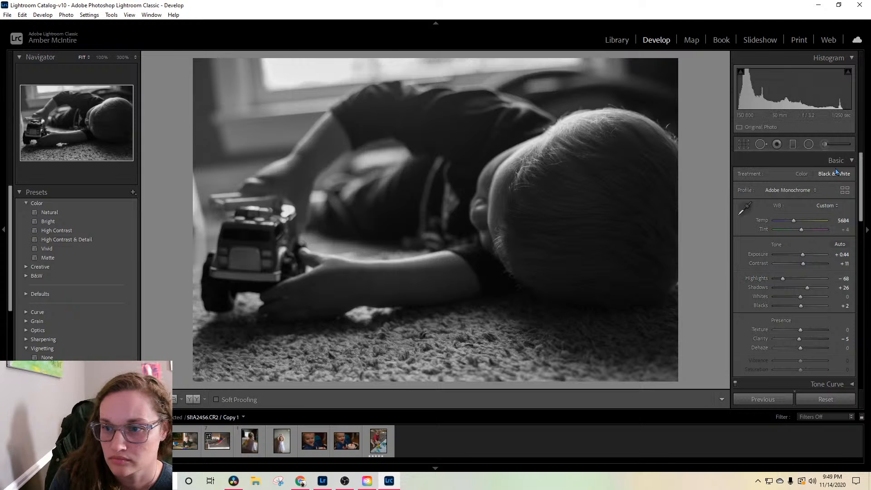
Step: Paint a Clarity -66 brush adjustment over the dark background corner behind the boy's head in the black-and-white copy
mouse_move(862, 191)
mouse_down()
mouse_move(857, 260)
mouse_move(858, 215)
mouse_up()
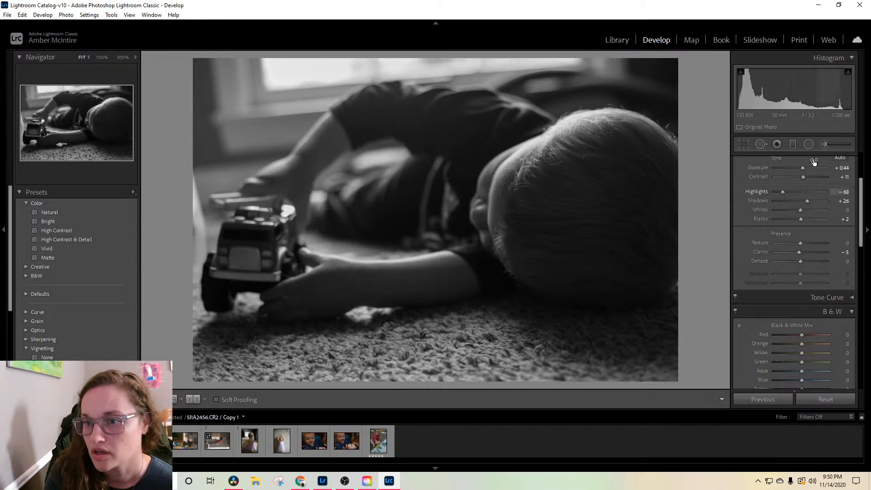
click(823, 144)
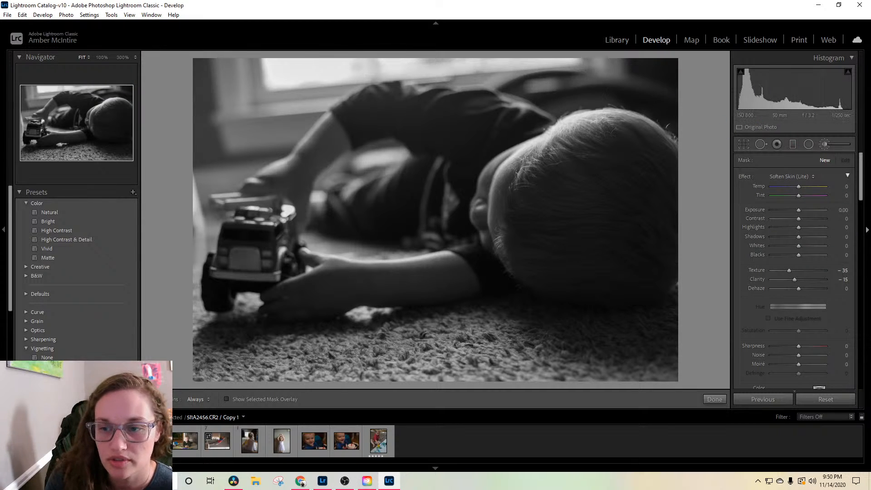
click(121, 440)
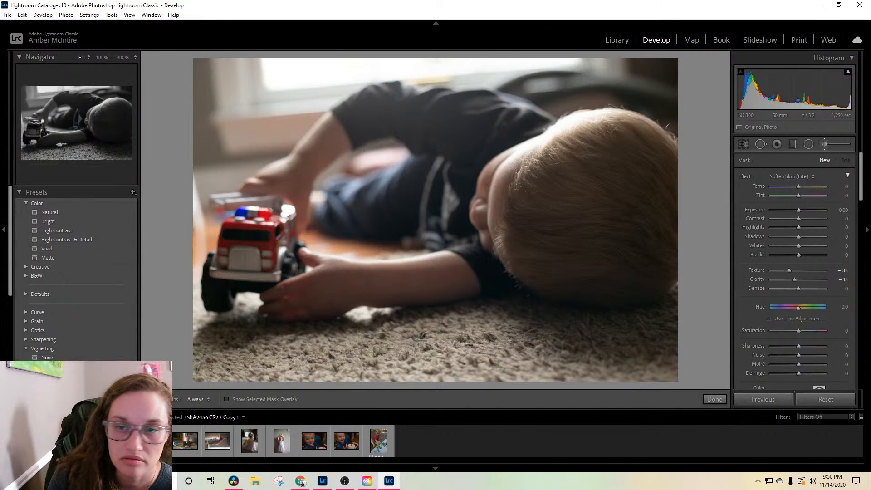
click(152, 440)
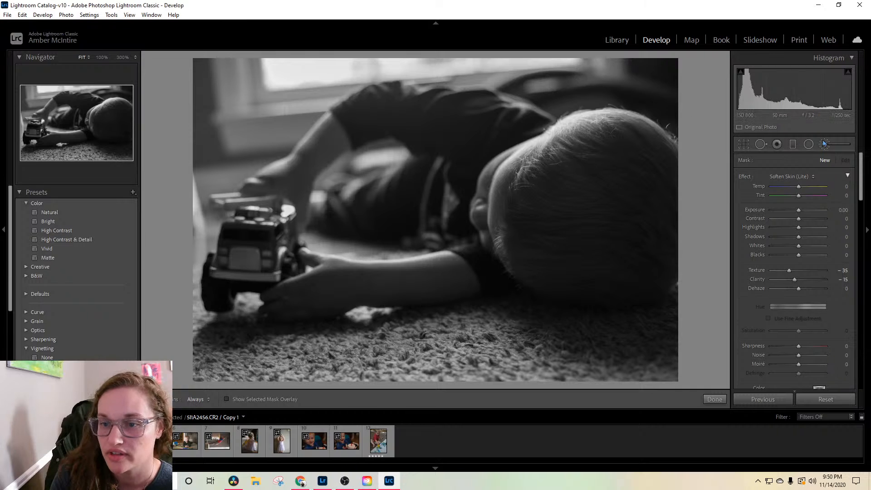
click(814, 180)
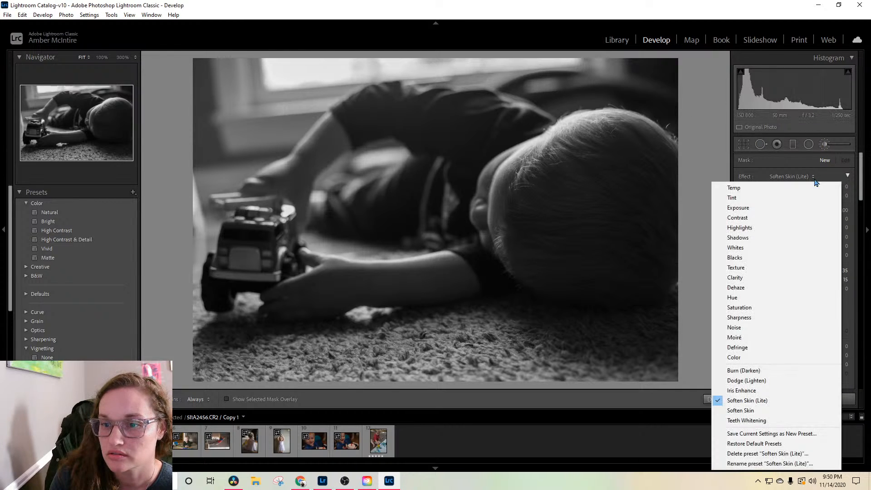
click(778, 278)
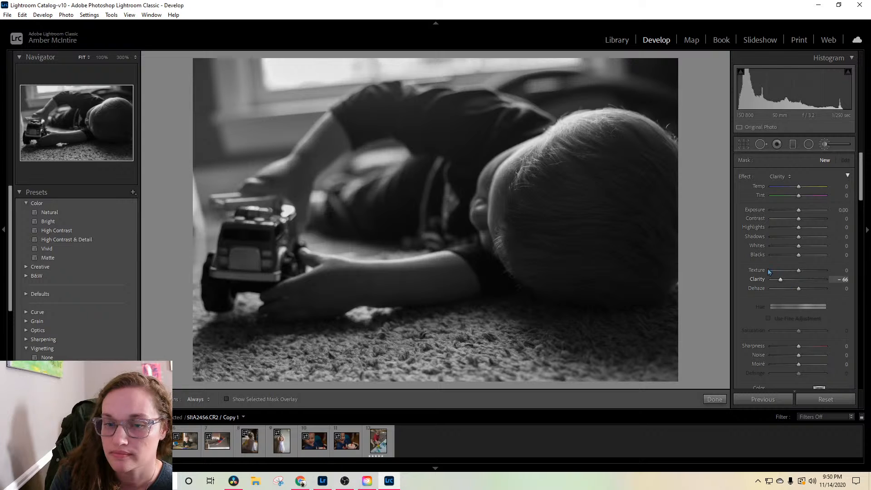
mouse_move(656, 91)
mouse_down()
mouse_move(586, 70)
mouse_move(574, 74)
mouse_move(588, 83)
mouse_move(567, 84)
mouse_move(566, 57)
mouse_move(557, 61)
mouse_move(677, 75)
mouse_move(677, 92)
mouse_move(572, 89)
mouse_move(614, 67)
mouse_move(551, 67)
mouse_move(617, 79)
mouse_move(605, 79)
mouse_move(592, 60)
mouse_move(587, 66)
mouse_move(626, 70)
mouse_move(582, 89)
mouse_move(663, 73)
mouse_up()
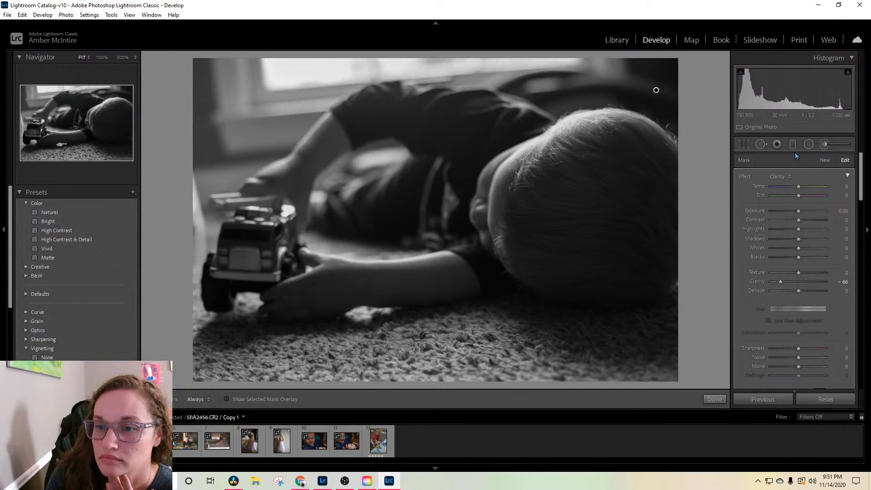
Step: Try healing the background corner behind the boy's head with a size 78 brush, and delete each healing spot
click(760, 144)
scroll(657, 91, up, 10)
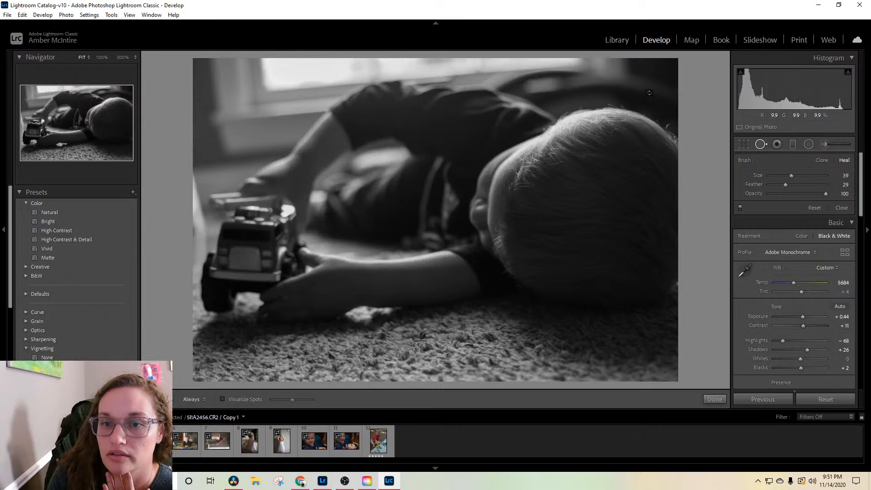
mouse_move(653, 89)
mouse_down()
mouse_move(643, 87)
mouse_move(675, 91)
mouse_up()
mouse_move(530, 231)
mouse_down()
mouse_move(672, 65)
mouse_move(671, 81)
mouse_up()
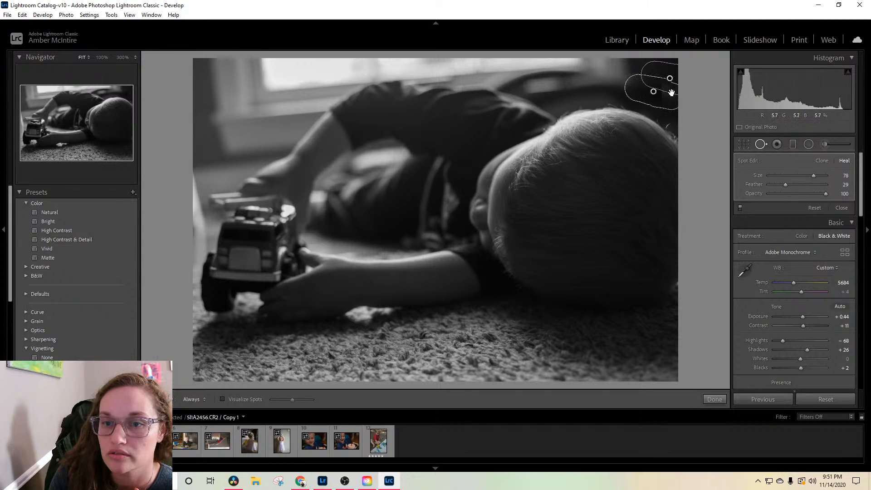
key(Delete)
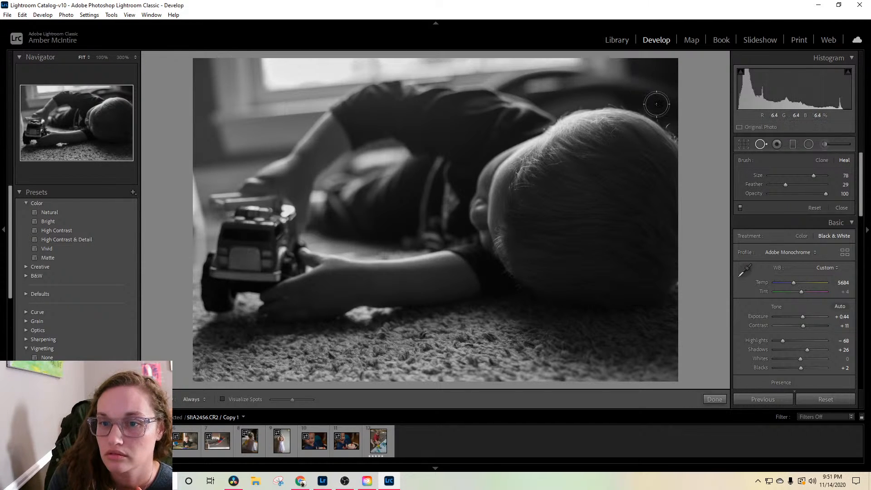
click(634, 92)
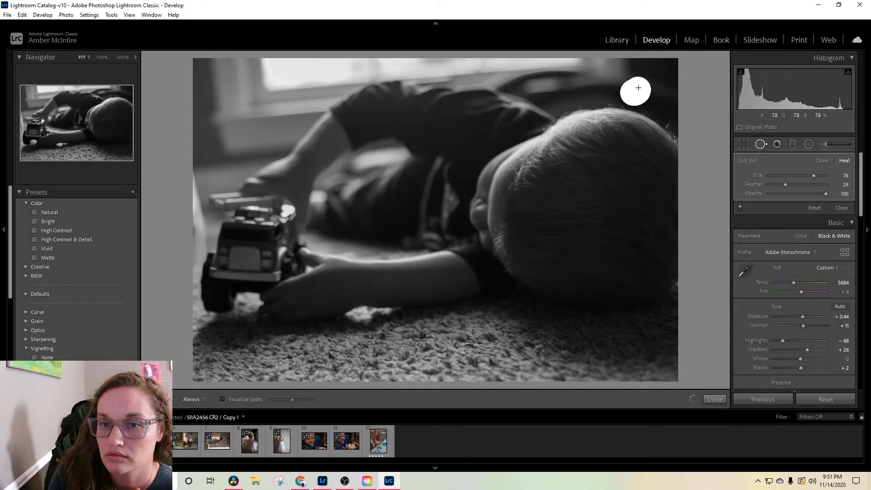
mouse_move(573, 160)
mouse_down()
mouse_move(634, 140)
mouse_move(664, 109)
mouse_move(653, 110)
mouse_up()
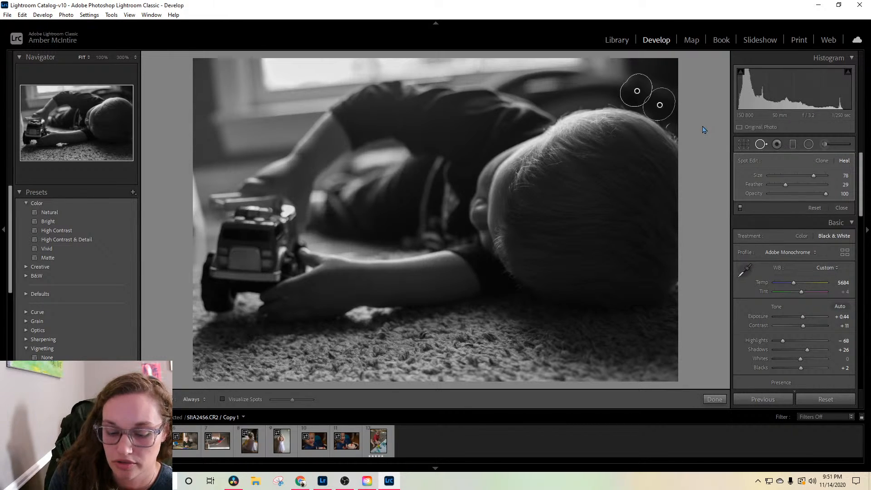
key(Delete)
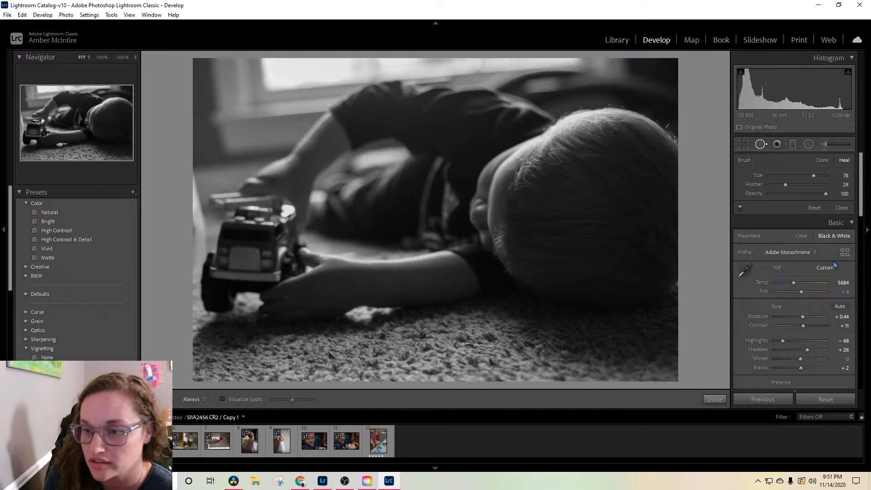
Step: Brush a new adjustment with exposure -0.44, contrast -36 and shadows -23 over the background above the boy's head
click(837, 144)
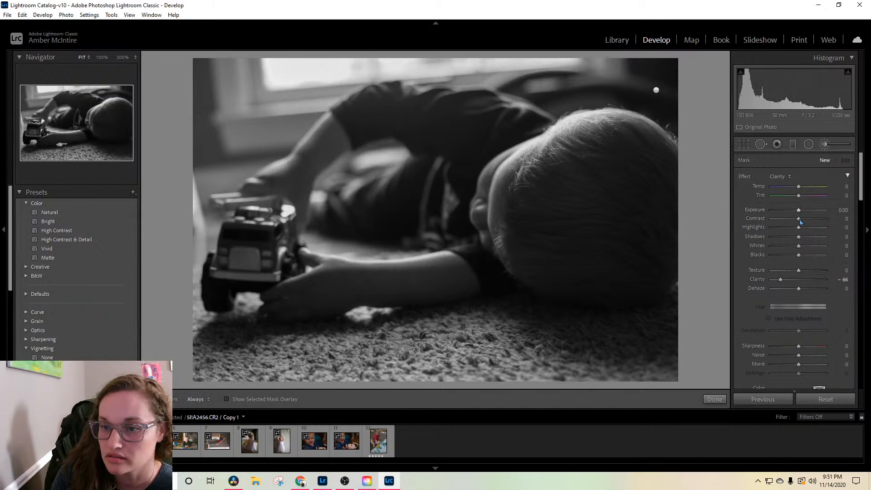
mouse_move(798, 222)
mouse_down()
mouse_move(792, 228)
mouse_move(796, 215)
mouse_move(789, 227)
mouse_move(791, 240)
mouse_up()
key(h)
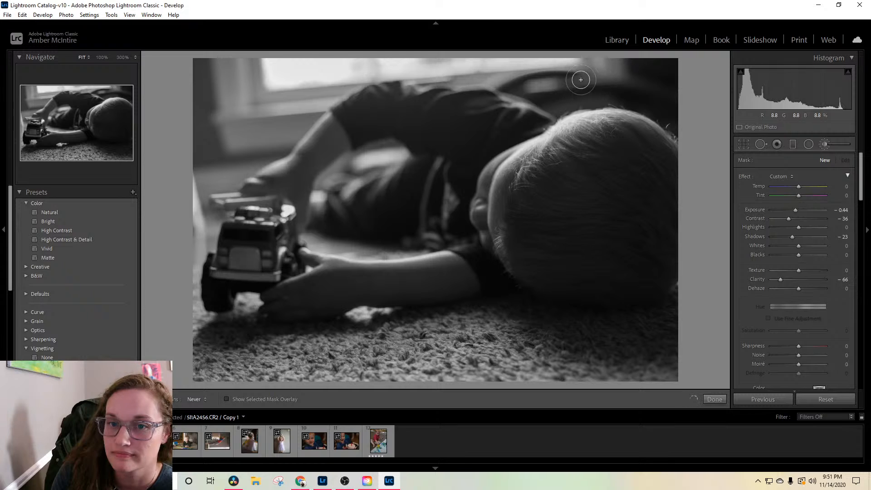
mouse_move(640, 78)
mouse_down()
mouse_move(571, 69)
mouse_move(584, 63)
mouse_move(597, 76)
mouse_move(555, 80)
mouse_move(595, 81)
mouse_move(597, 71)
mouse_move(580, 71)
mouse_move(612, 77)
mouse_move(588, 84)
mouse_up()
scroll(623, 75, down, 5)
key(h)
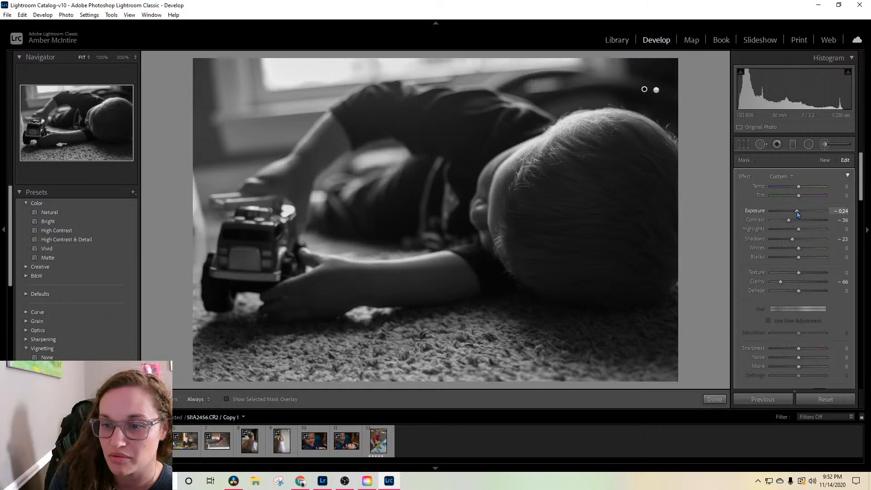
Step: Refine the second brush adjustment to exposure -0.50, contrast -46, highlights -4 and clarity -80, and finish brushing
drag(797, 212, 794, 214)
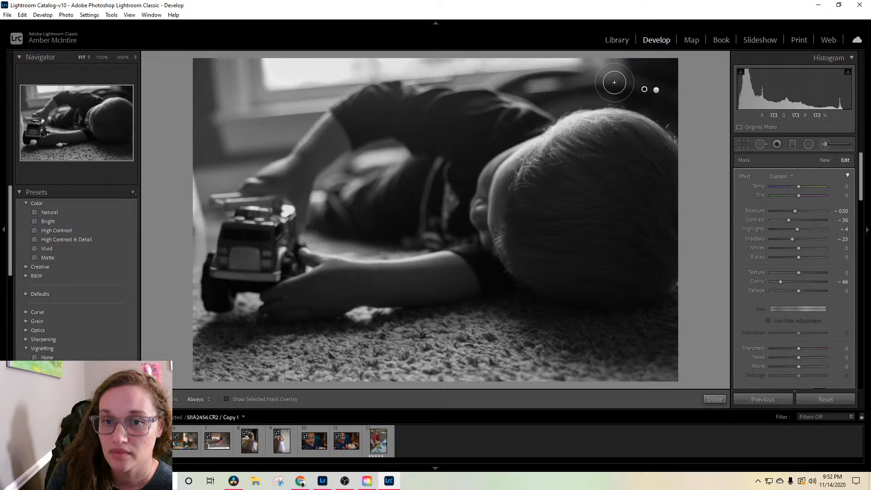
key(h)
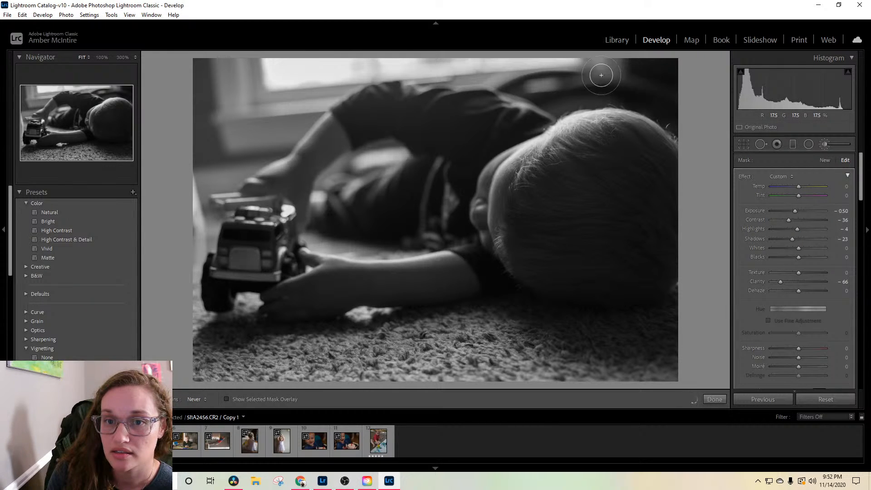
key(h)
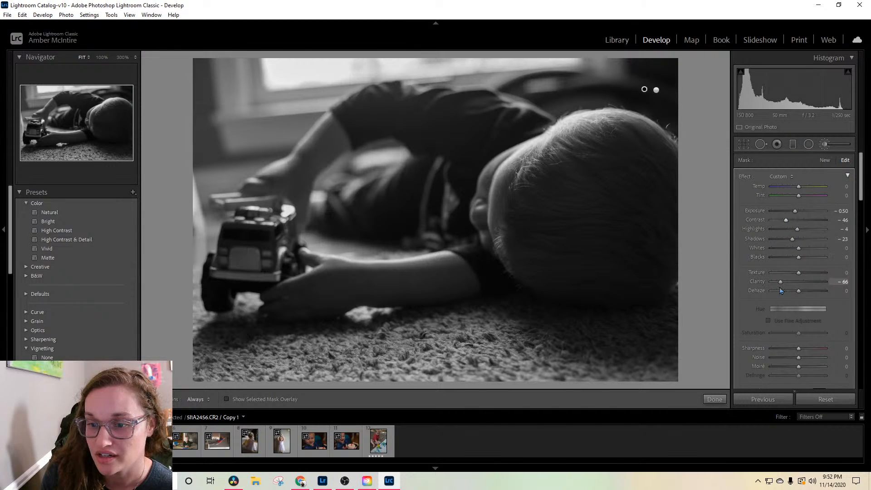
drag(780, 282, 776, 282)
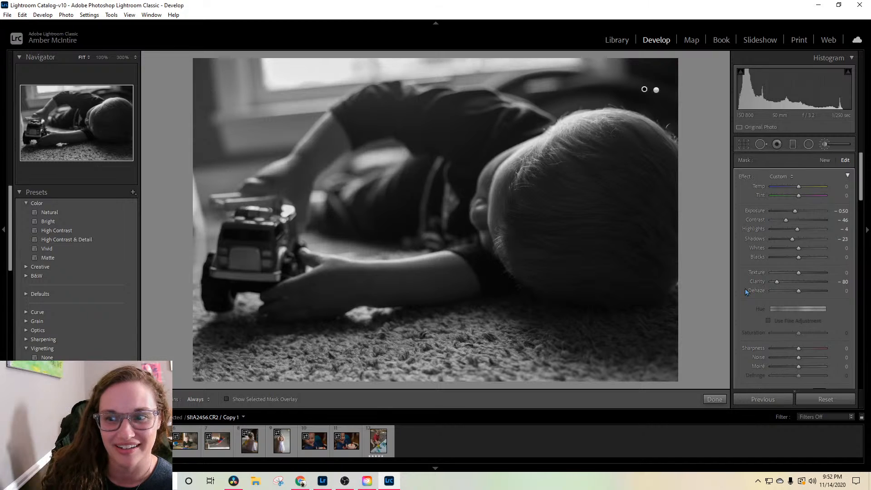
click(721, 402)
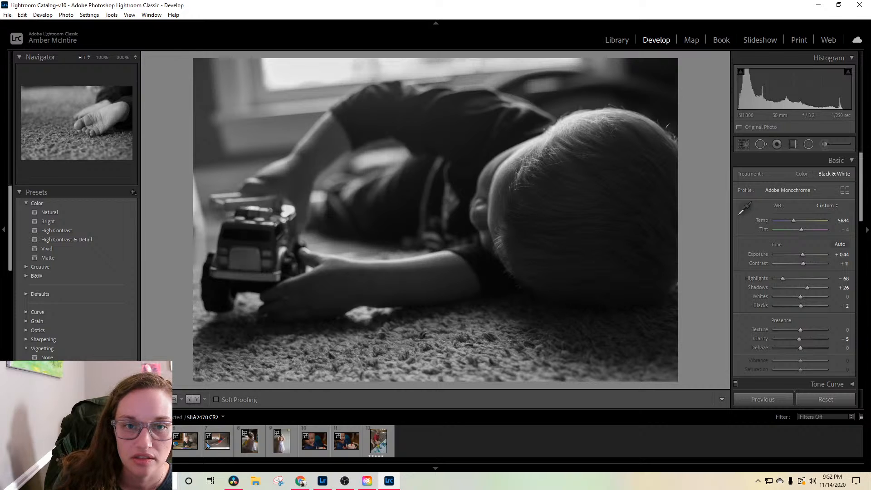
Step: Rotate the black-and-white copy slightly clockwise and shift the image right within the crop frame, keeping the original aspect
click(743, 144)
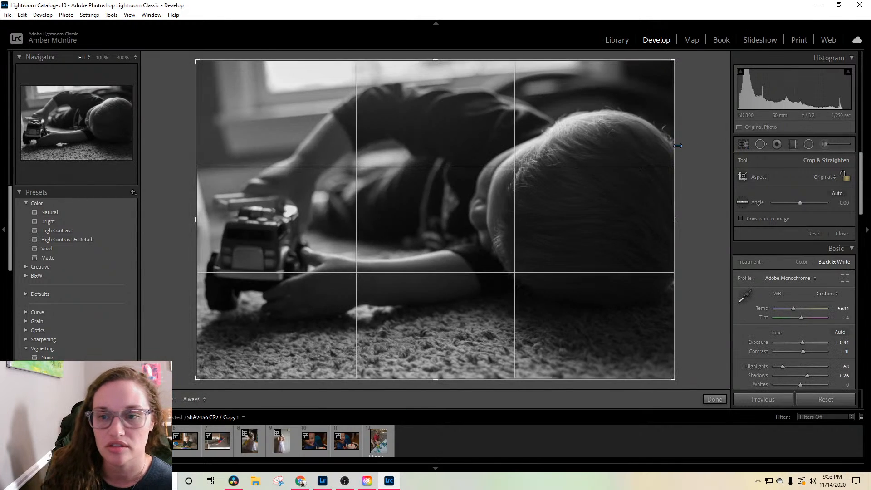
mouse_move(689, 143)
mouse_down()
mouse_move(704, 151)
mouse_move(703, 144)
mouse_up()
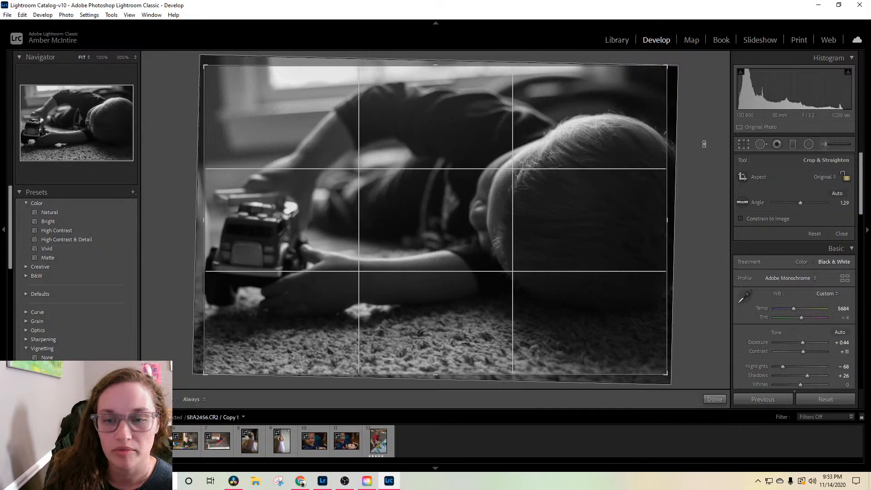
drag(624, 169, 633, 170)
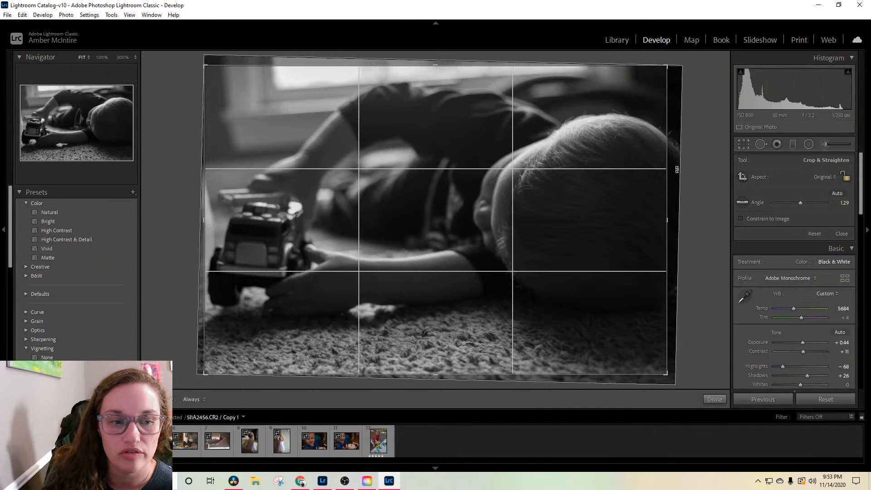
drag(716, 167, 693, 154)
key(Return)
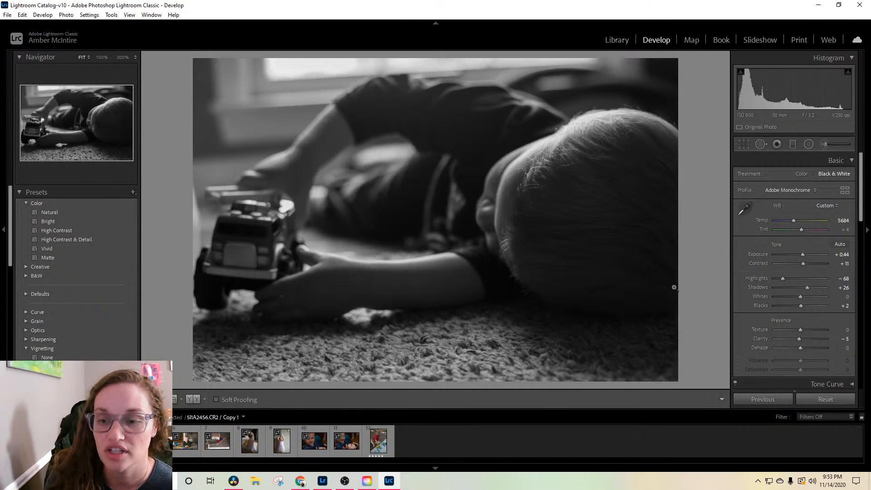
Step: Straighten the next color photo of the boy with a crop angle of 3.82 and shift the image right within the frame
key(Right)
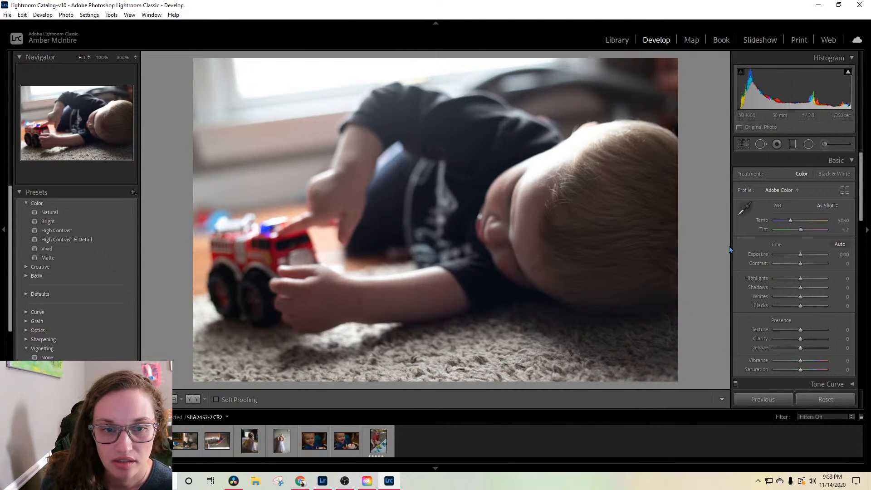
click(743, 143)
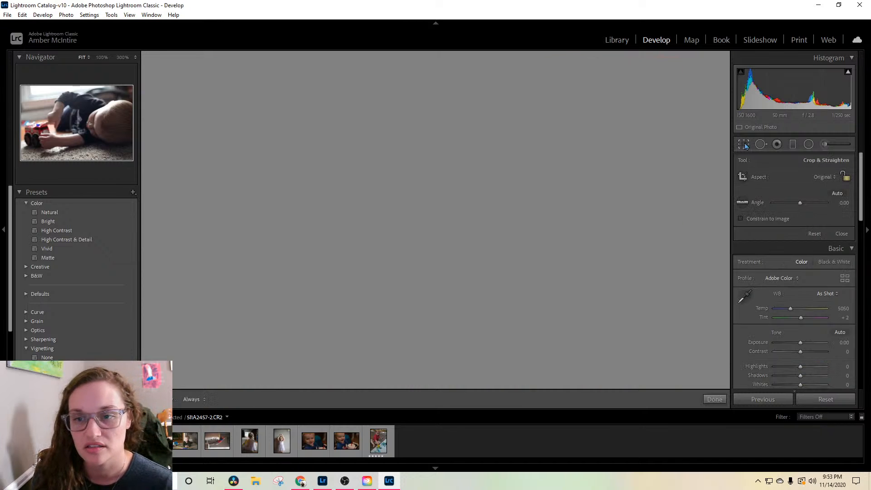
drag(720, 159, 723, 167)
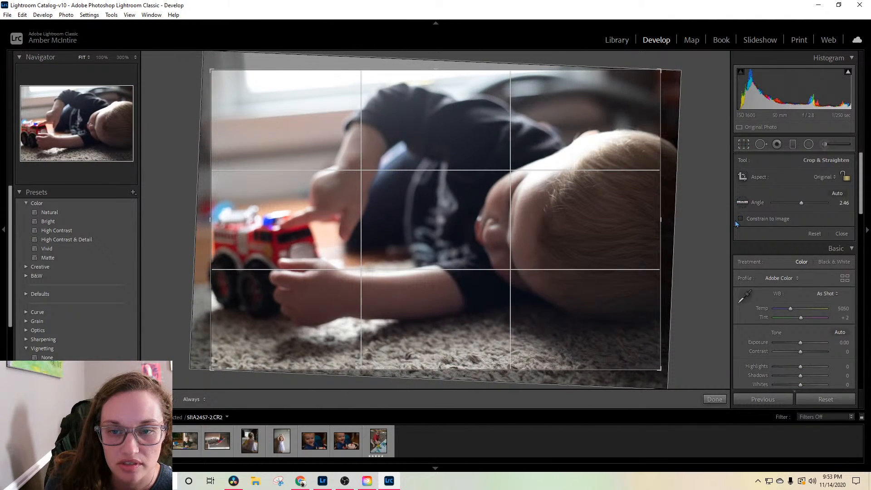
key(Return)
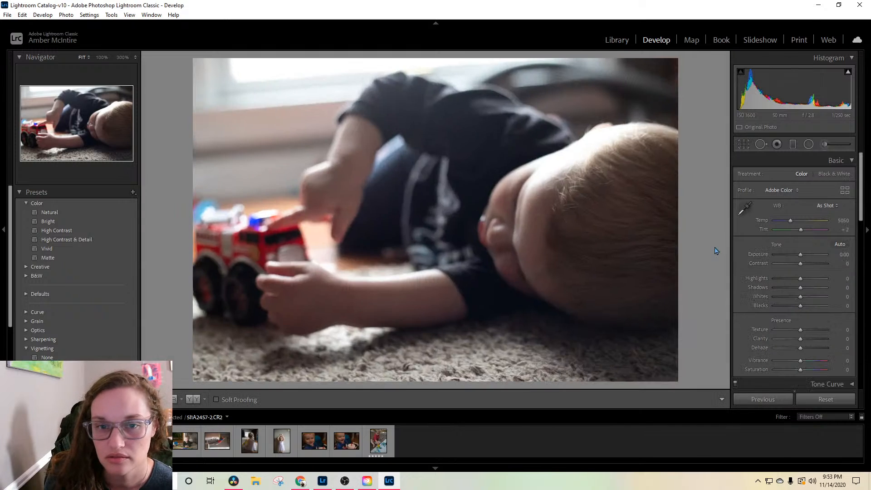
click(743, 144)
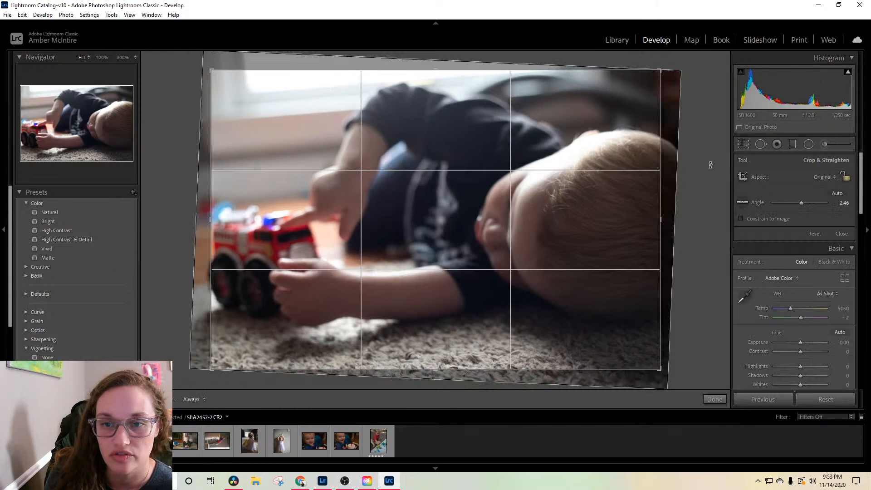
drag(709, 165, 706, 171)
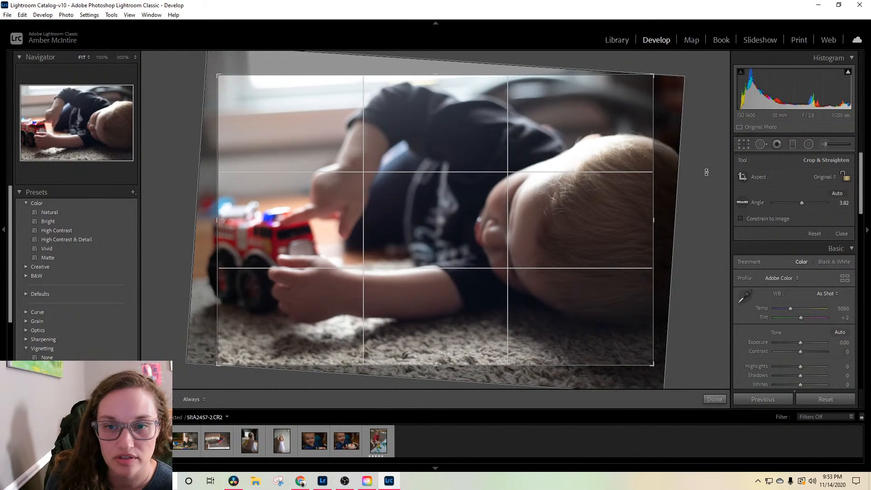
drag(563, 166, 575, 161)
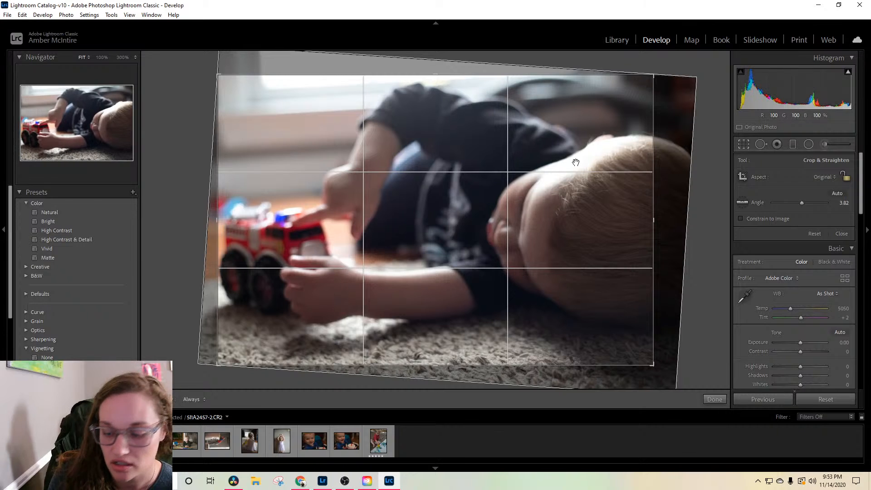
key(Return)
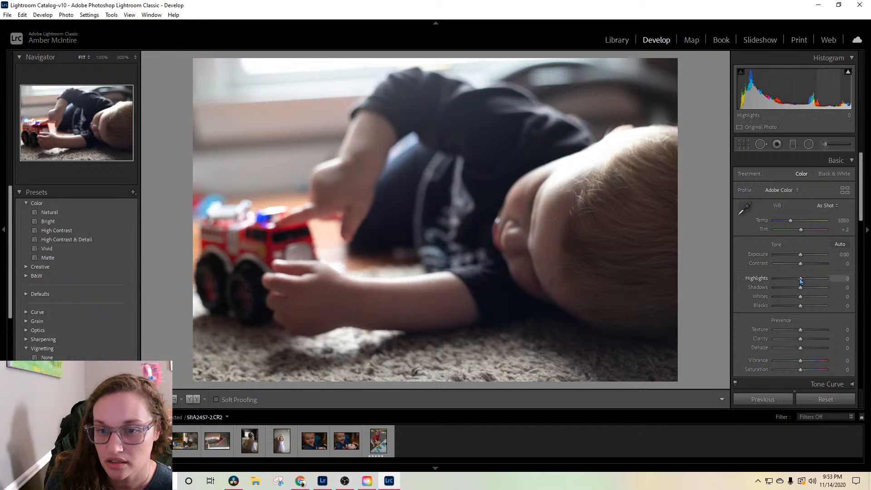
Step: Tone the photo of the boy lying down with highlights -63, shadows +18, blacks -28, texture +16, saturation +4 and temperature 5158
drag(800, 280, 792, 313)
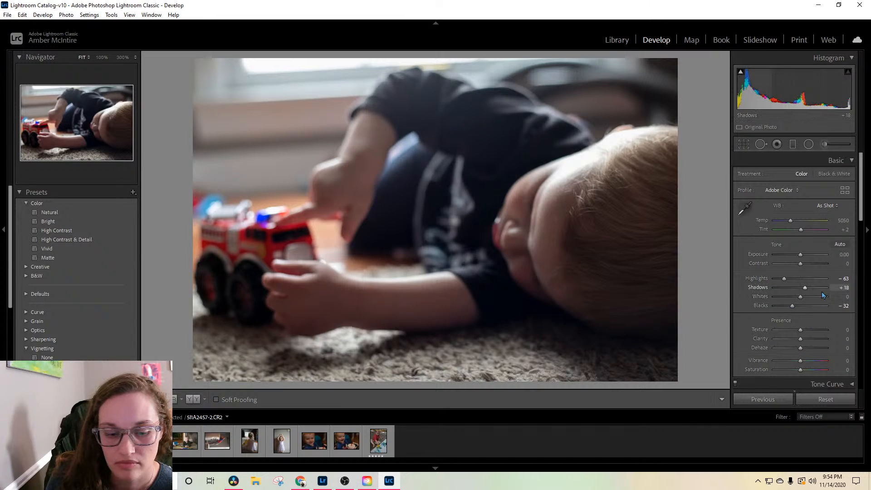
scroll(821, 292, down, 3)
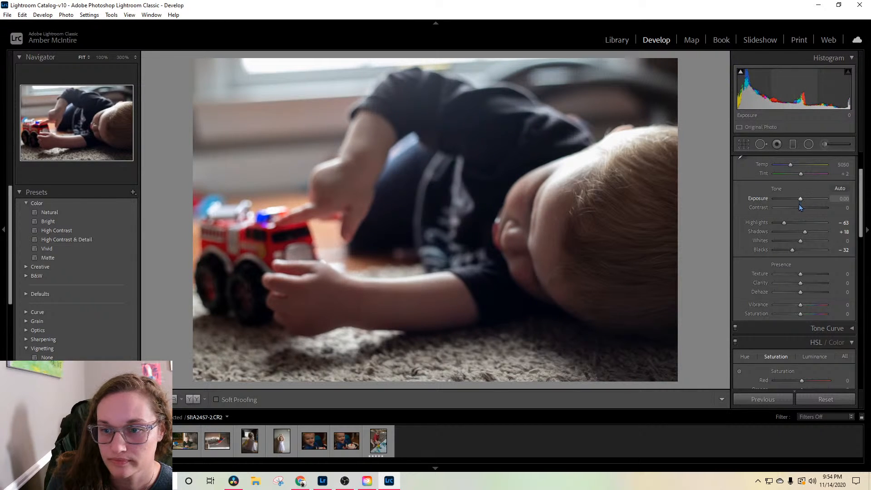
drag(793, 253, 794, 251)
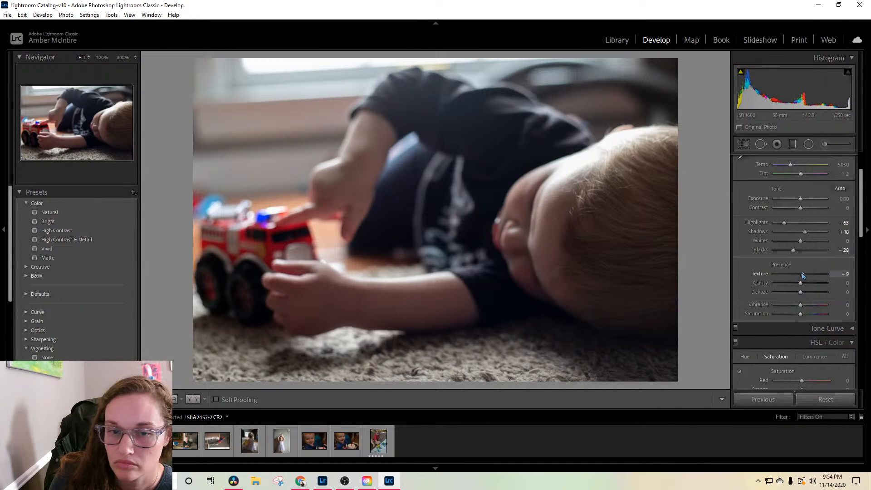
drag(803, 275, 805, 277)
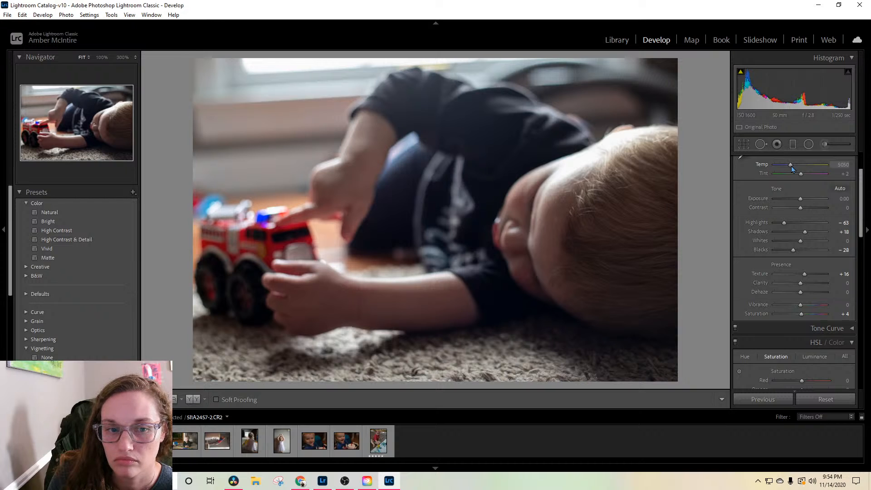
drag(791, 168, 792, 169)
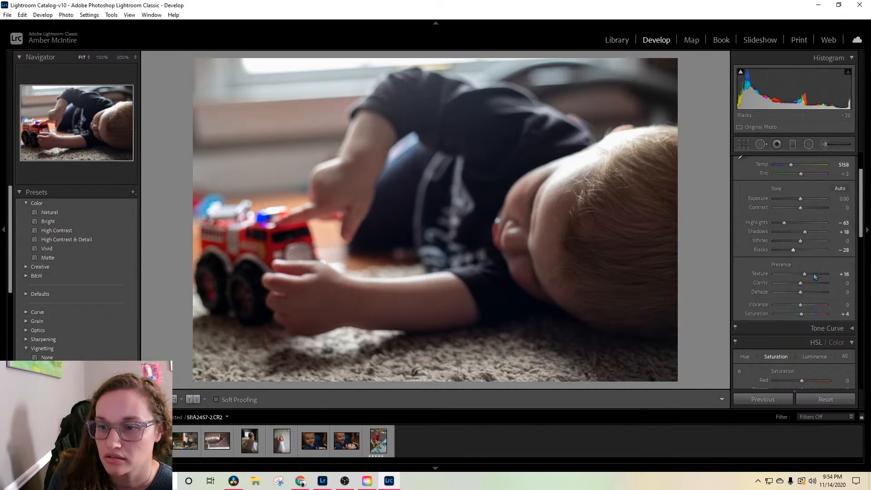
Step: Set the red saturation to -23 and the red luminance to -2 in the HSL adjustments
scroll(815, 276, down, 5)
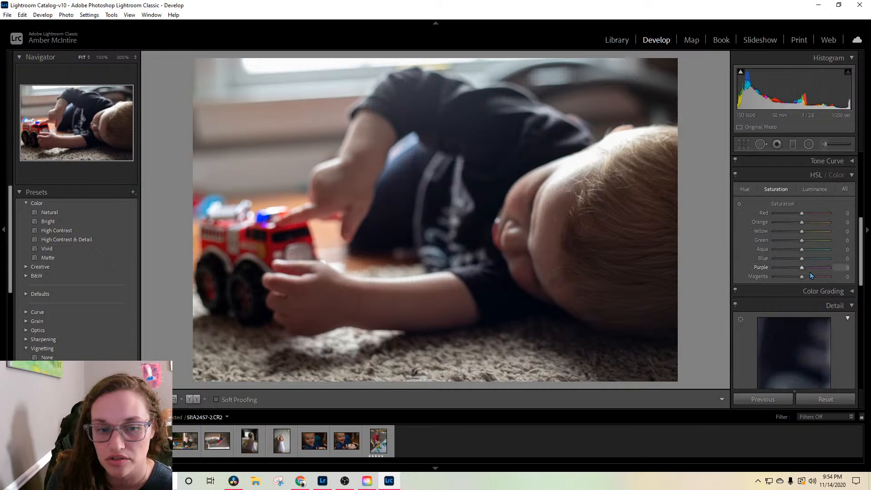
scroll(811, 276, down, 2)
scroll(809, 265, up, 2)
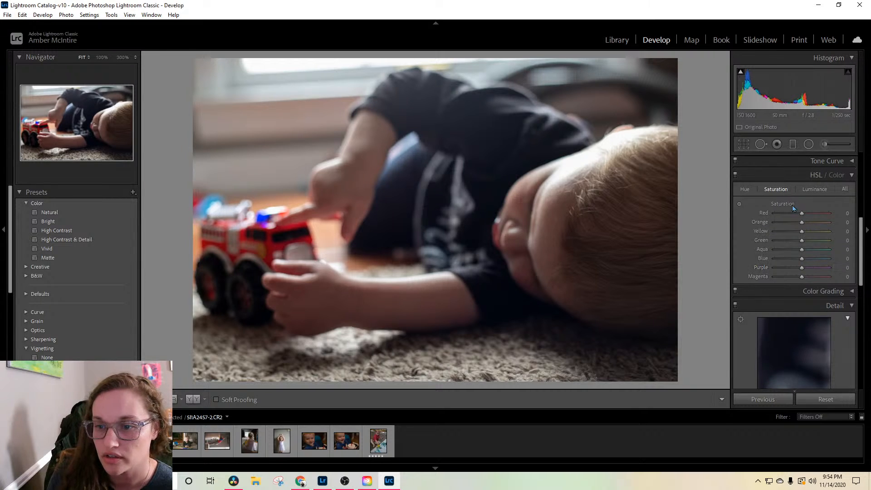
drag(801, 216, 796, 221)
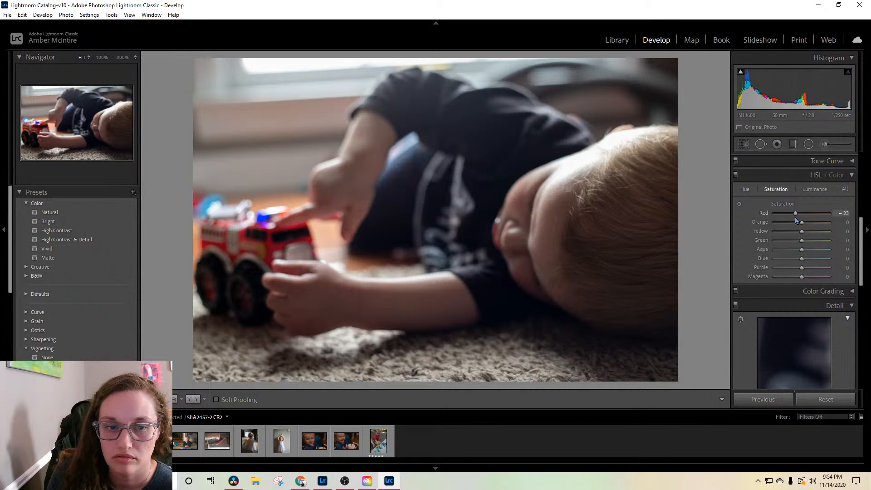
click(813, 189)
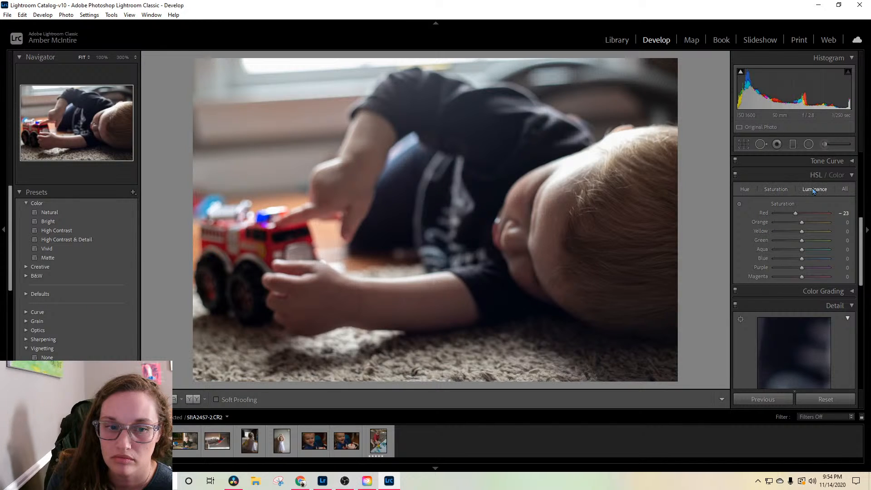
drag(803, 222, 796, 219)
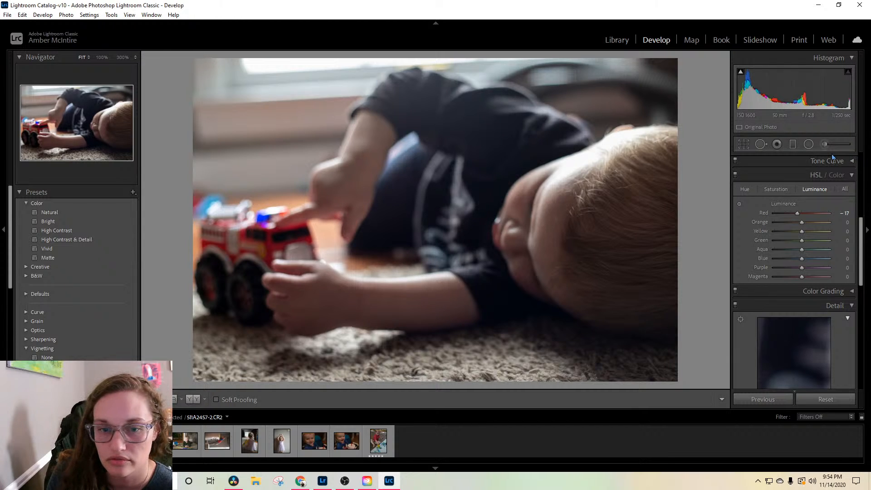
drag(798, 218, 801, 218)
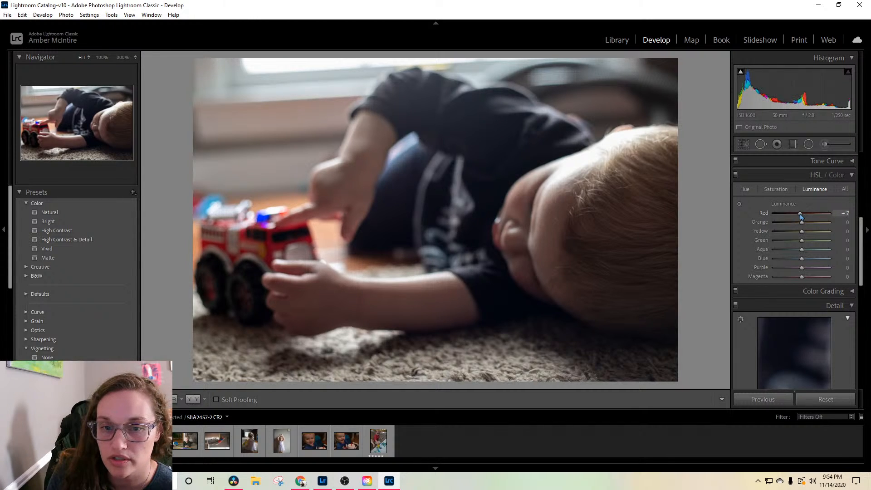
Step: Brush an adjustment with contrast -29, blacks 16 and saturation -24 over the boy's pointing hand
click(825, 145)
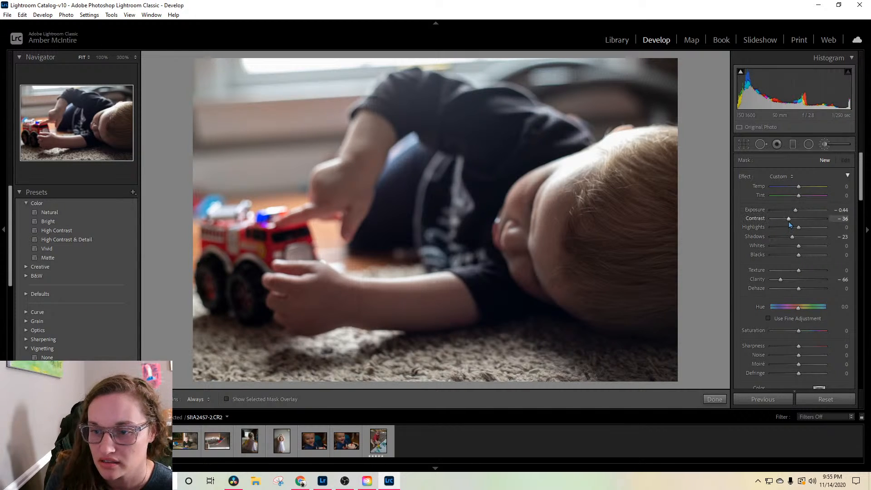
drag(788, 220, 793, 222)
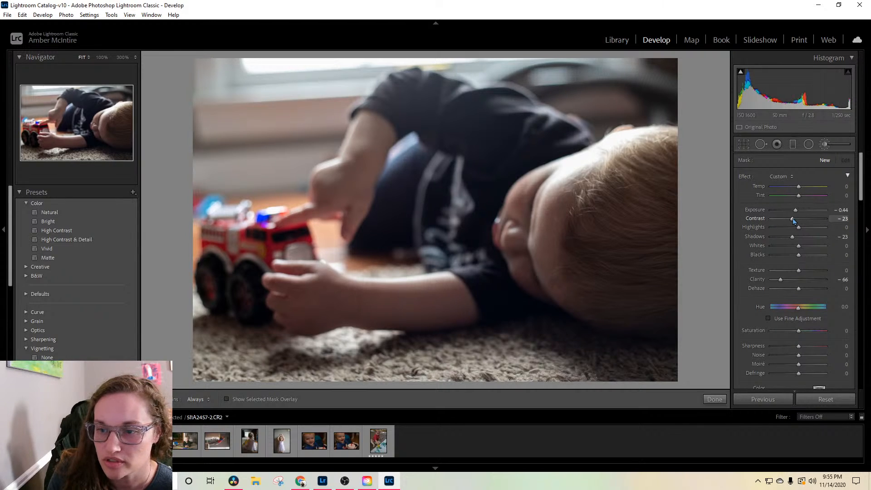
drag(793, 220, 790, 219)
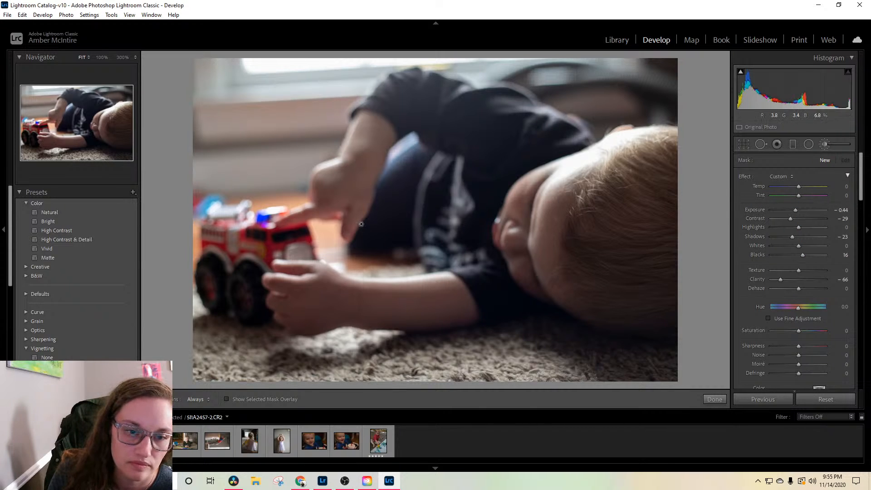
key(h)
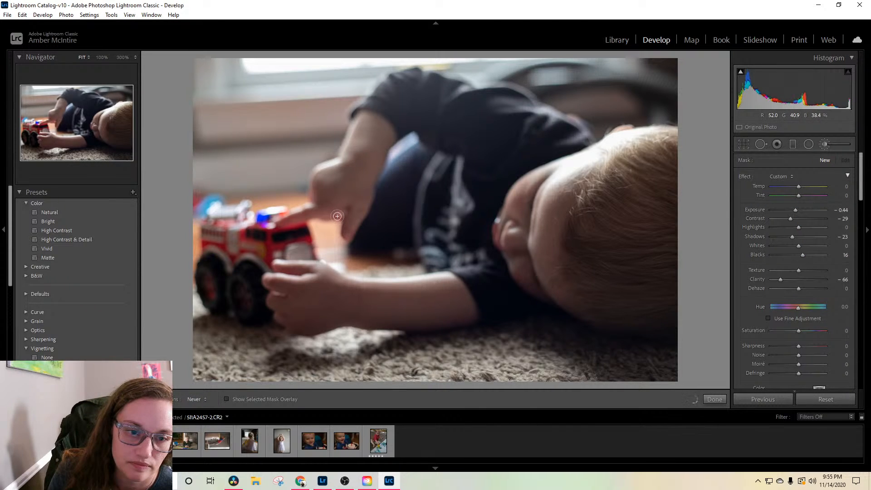
key(h)
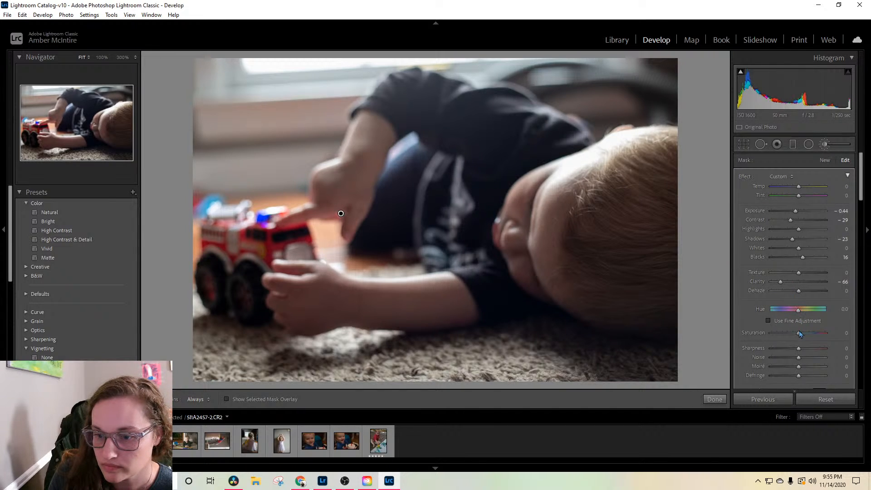
drag(800, 333, 793, 342)
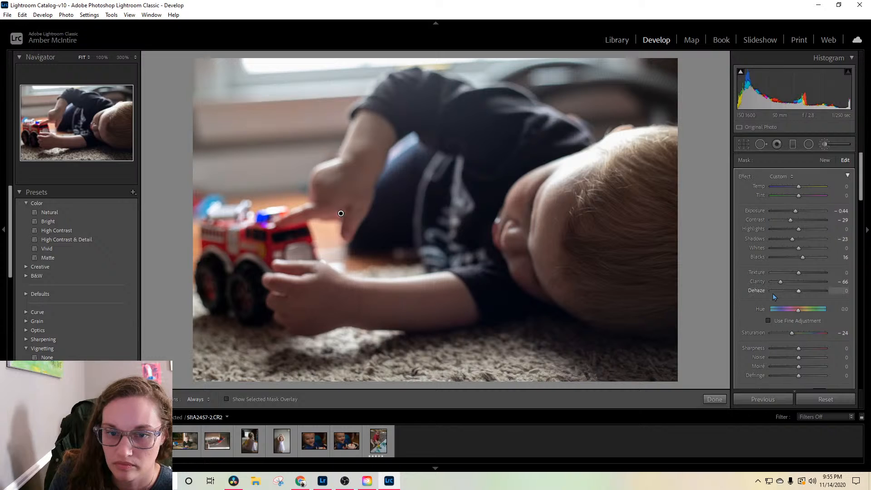
Step: Set the red saturation to +2 and the green defringe amount to 5, and finish the brush adjustment
click(780, 177)
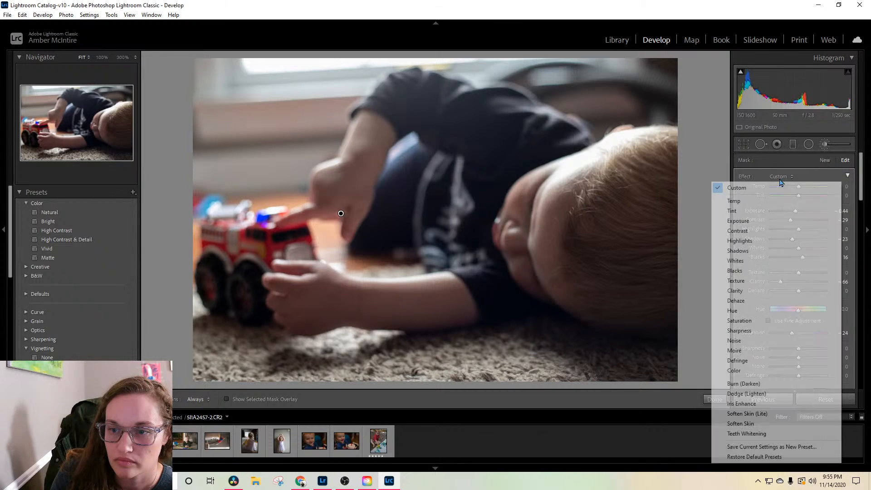
click(849, 179)
click(849, 176)
drag(862, 178, 863, 261)
click(775, 200)
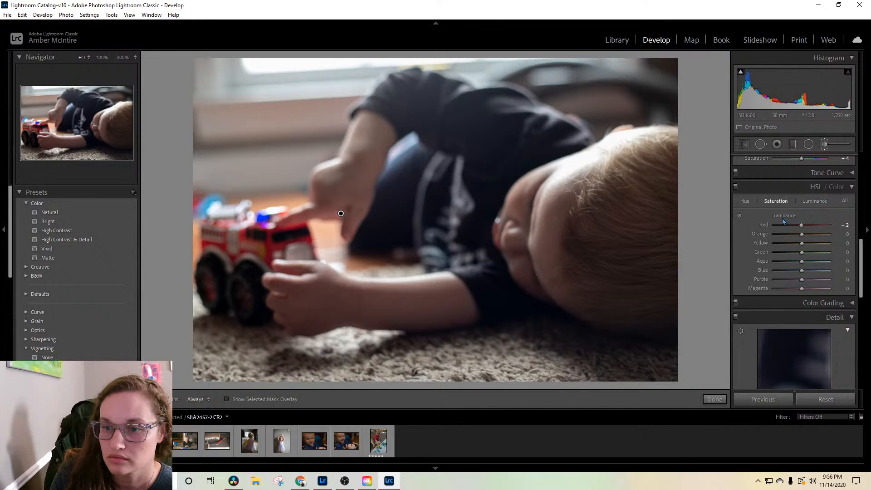
mouse_move(802, 224)
mouse_down()
mouse_move(794, 229)
mouse_move(803, 228)
mouse_up()
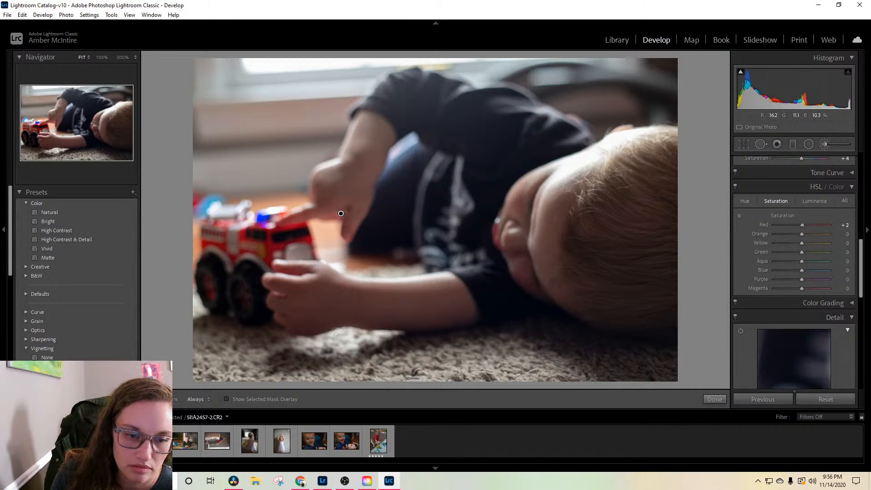
scroll(774, 292, down, 5)
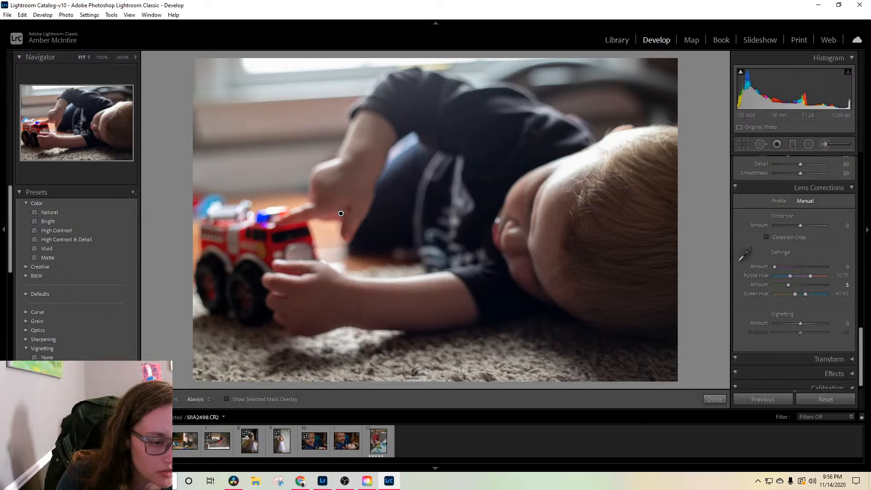
click(711, 401)
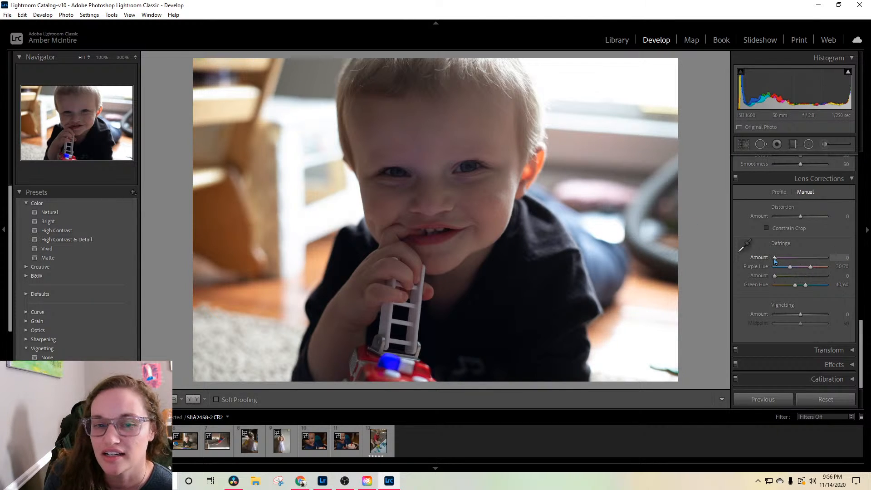
Step: Correct the white balance of the smiling boy's photo with tint -13 and temperature 5509
scroll(839, 261, up, 8)
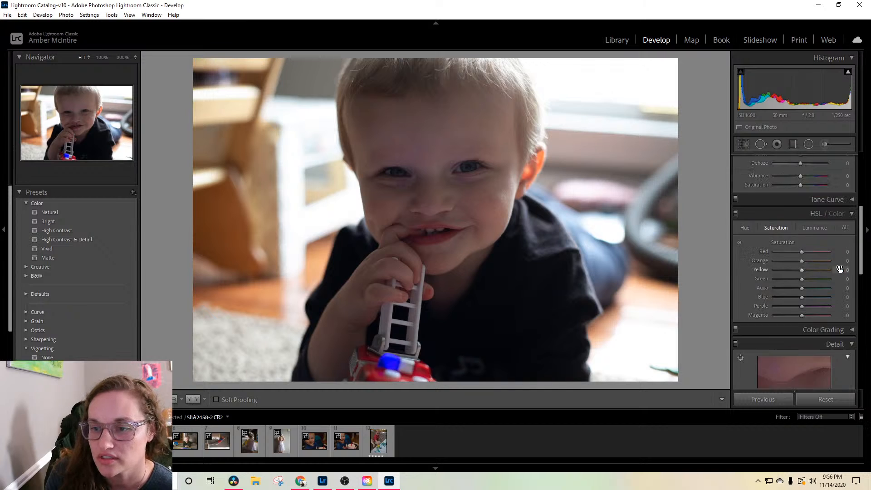
scroll(838, 268, up, 6)
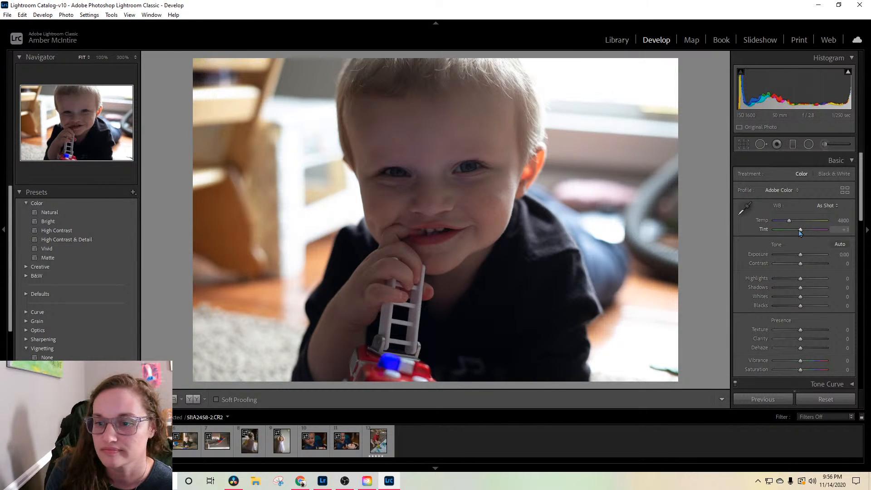
drag(799, 230, 797, 230)
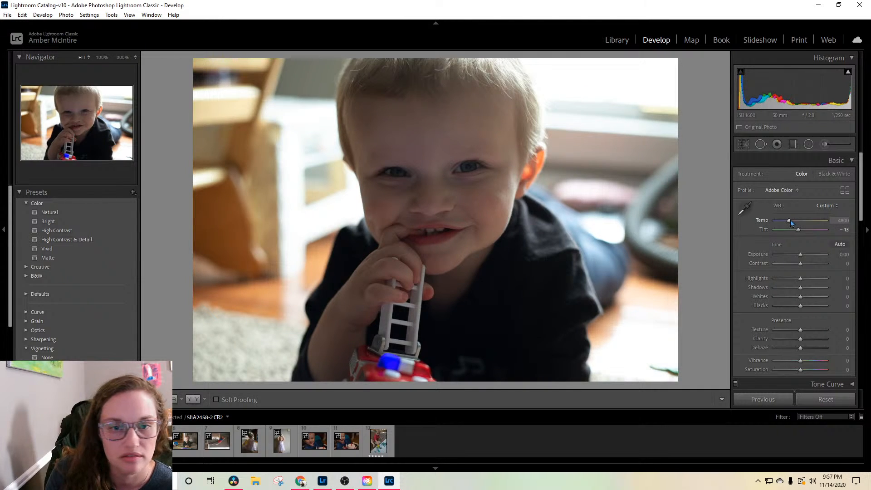
drag(790, 221, 794, 223)
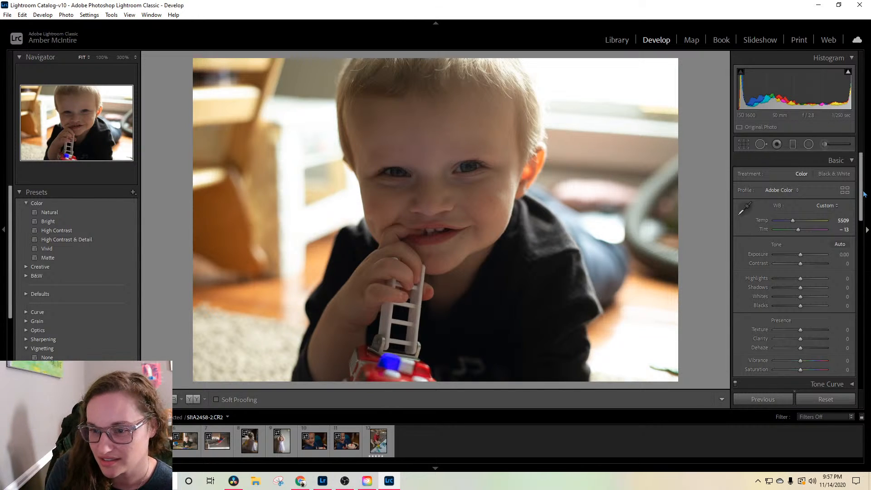
Step: Set the smiling boy's photo to highlights -95, shadows +16 and blacks +11
drag(798, 278, 777, 295)
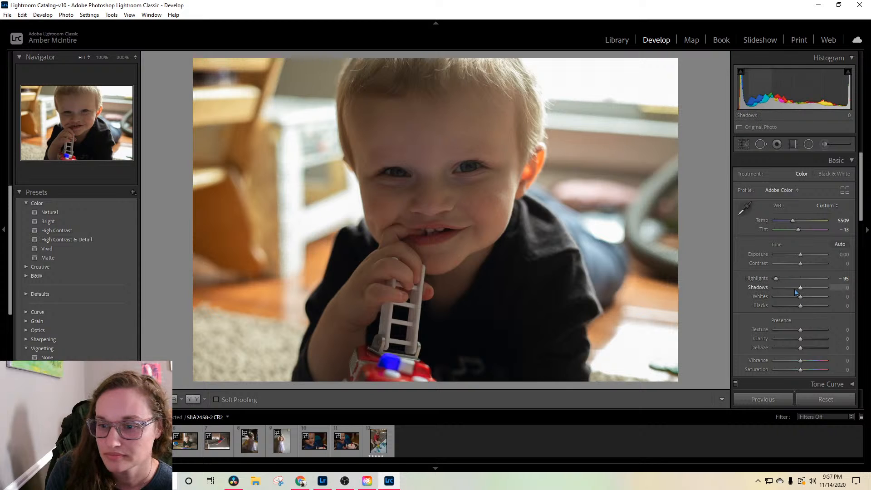
drag(796, 290, 807, 290)
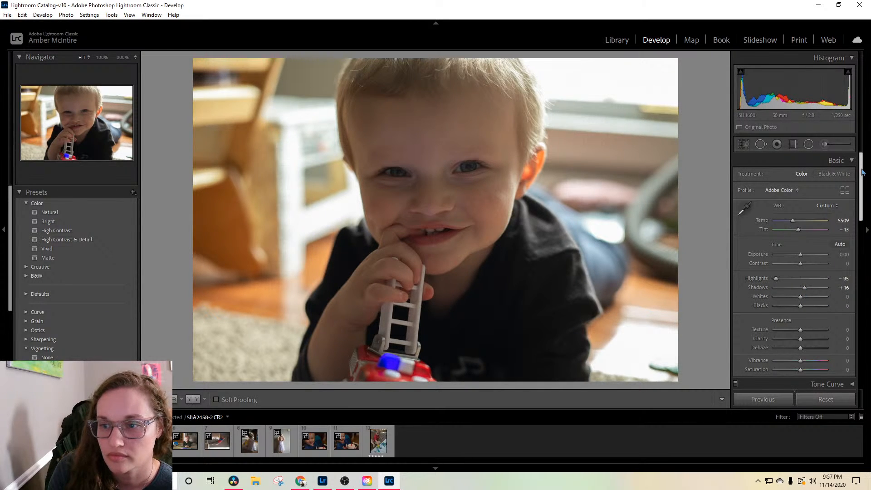
scroll(862, 171, down, 2)
mouse_move(799, 282)
mouse_down()
mouse_move(809, 282)
mouse_move(802, 290)
mouse_up()
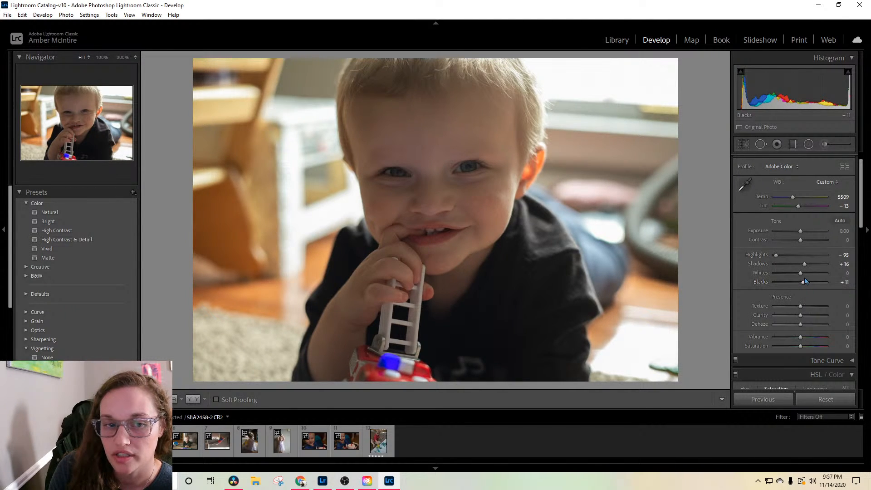
Step: Crop the smiling boy's photo slightly tighter, shift the image right within the frame, and apply the crop
click(743, 144)
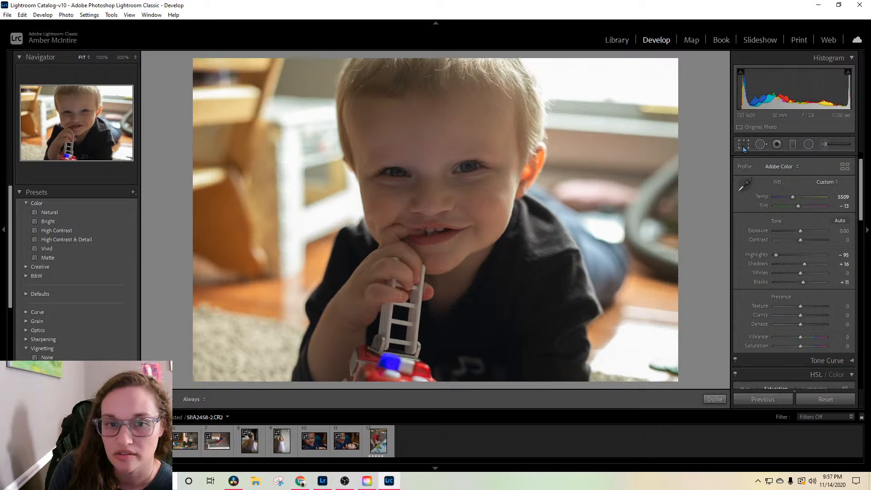
drag(196, 59, 221, 65)
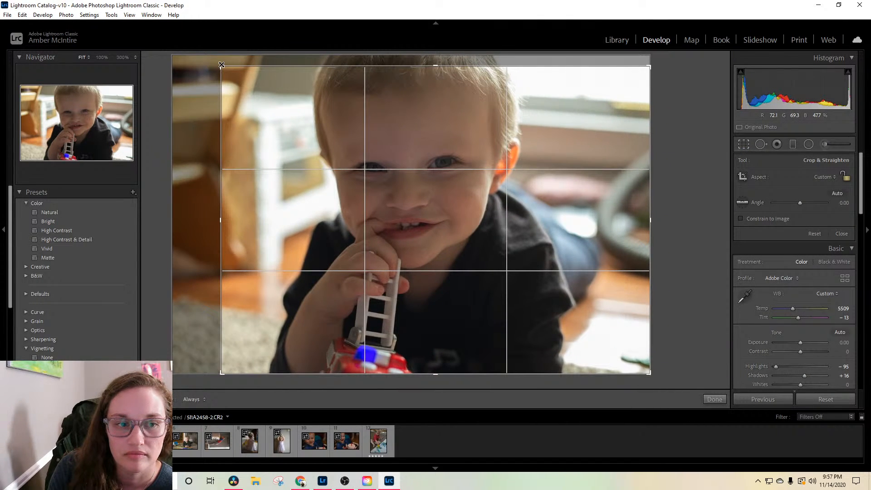
drag(418, 113, 476, 117)
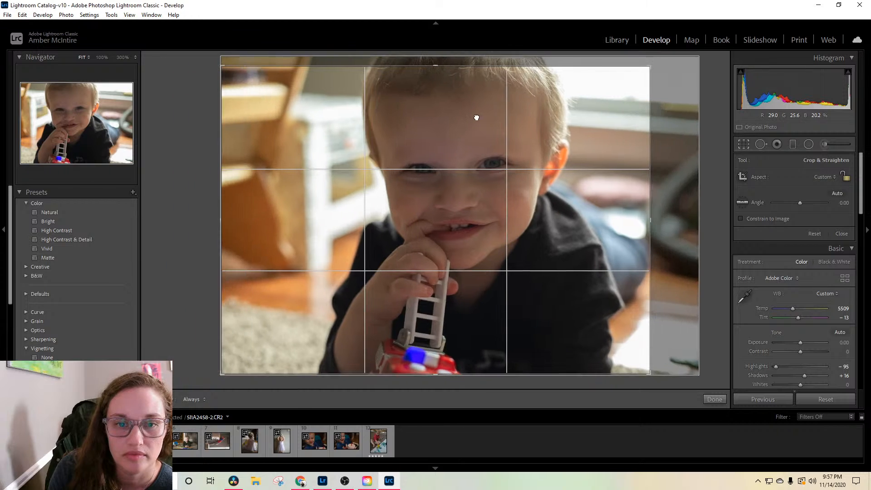
drag(650, 66, 640, 61)
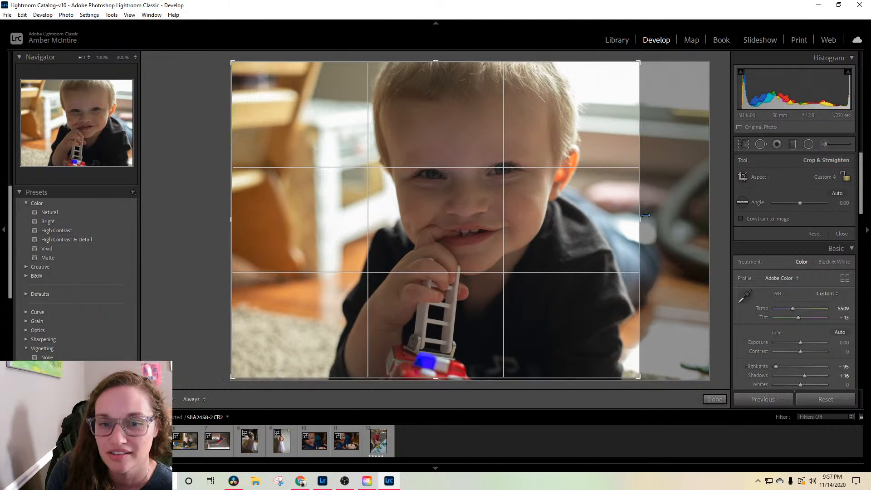
drag(639, 62, 641, 65)
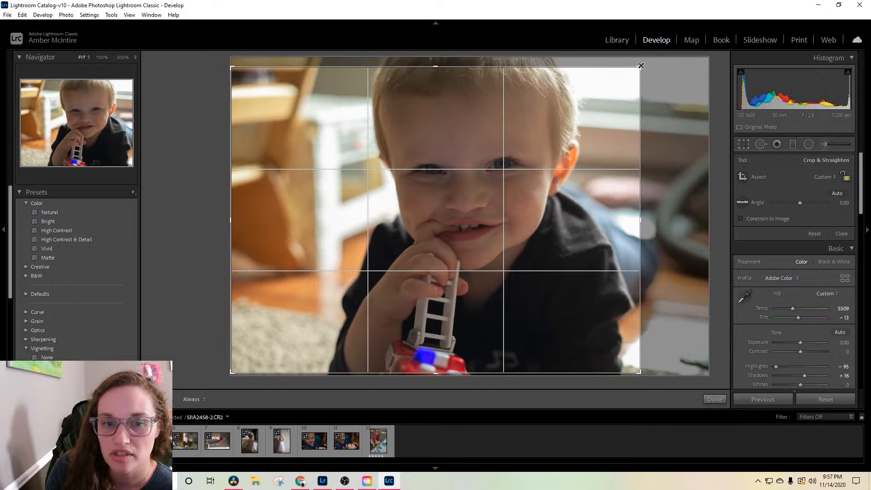
key(Return)
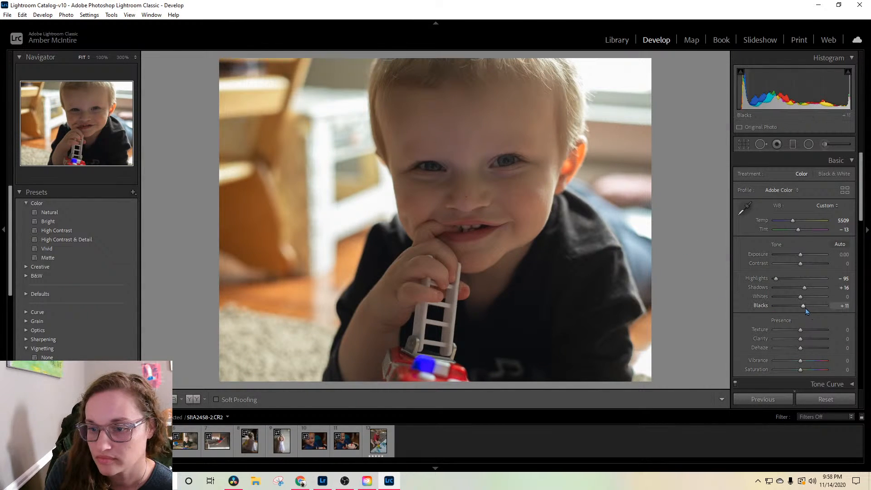
Step: Set the smiling boy's photo to blacks +16 and clarity +11
drag(804, 307, 806, 308)
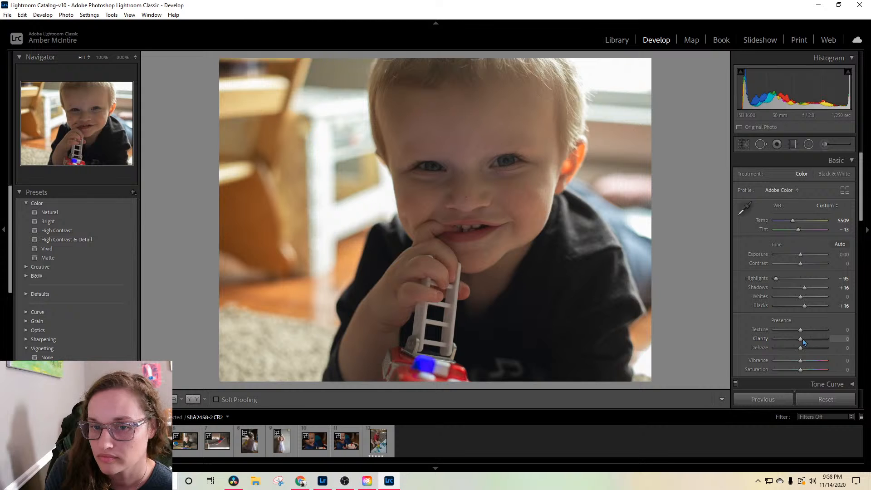
drag(802, 339, 806, 341)
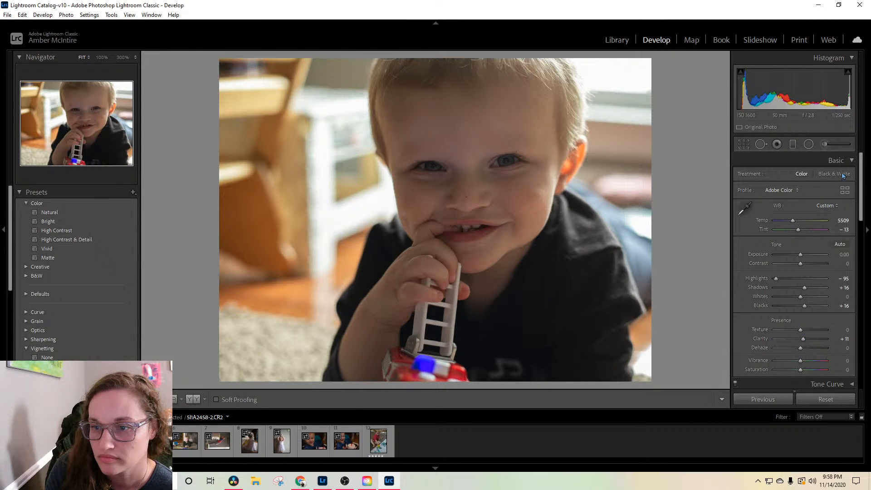
click(824, 144)
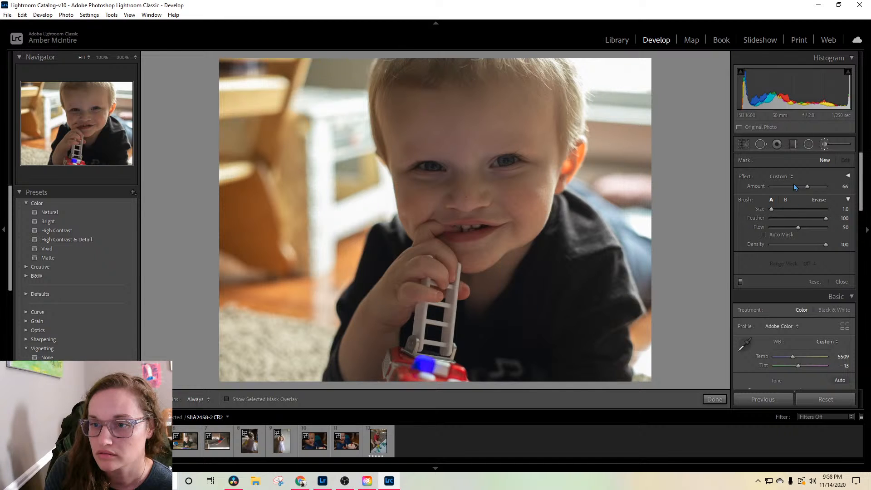
click(833, 144)
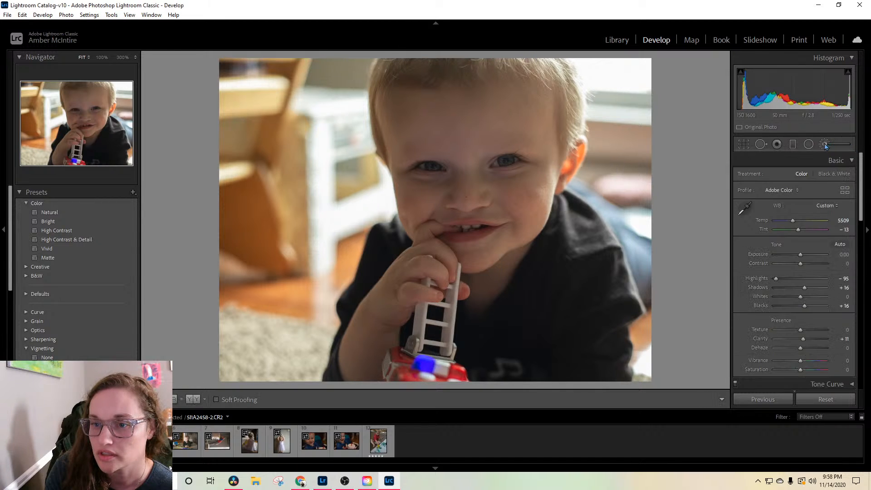
click(833, 144)
click(832, 143)
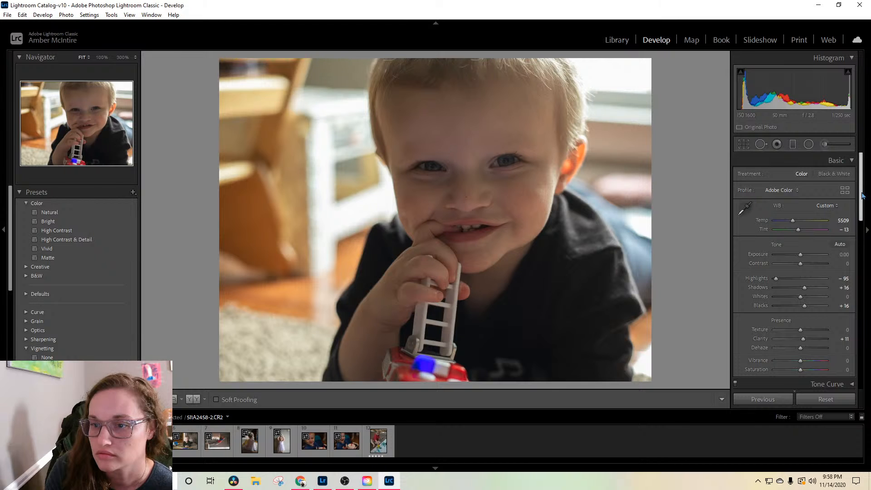
mouse_move(862, 192)
mouse_down()
mouse_move(862, 206)
mouse_move(862, 191)
mouse_up()
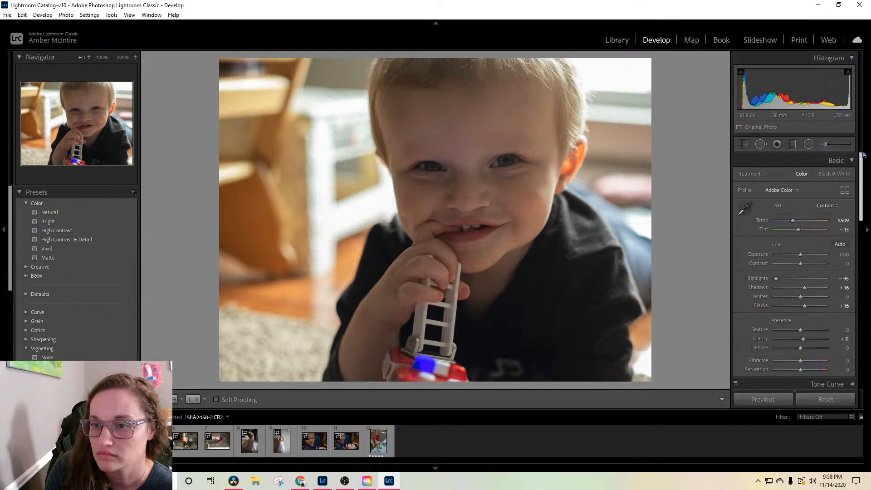
Step: Load the Soften Skin (Lite) effect for the adjustment brush and set its temp to 4 and exposure to 0.30
click(824, 146)
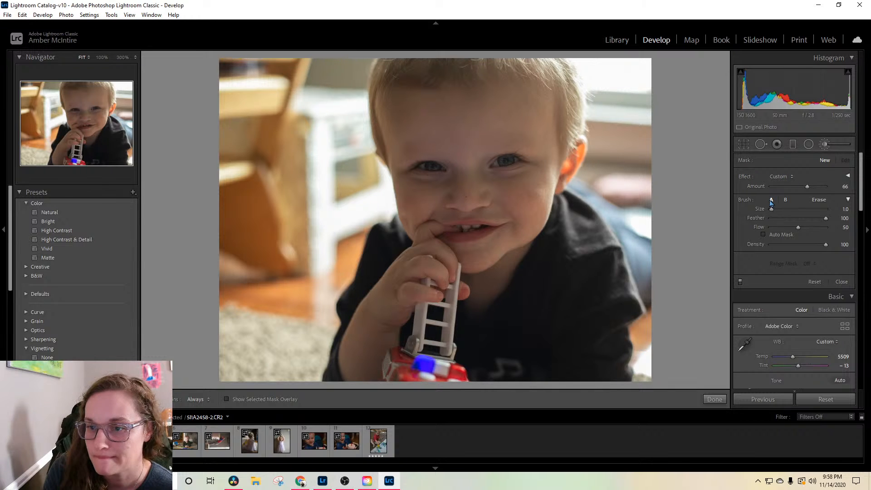
click(847, 175)
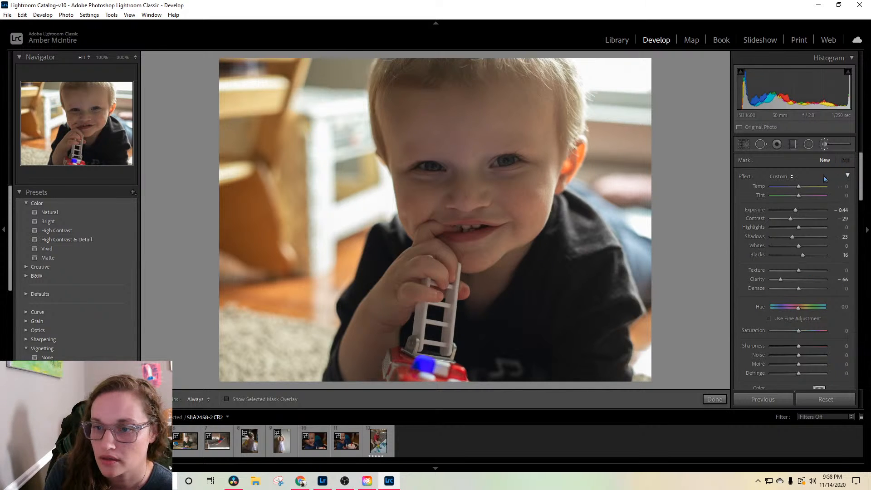
click(782, 177)
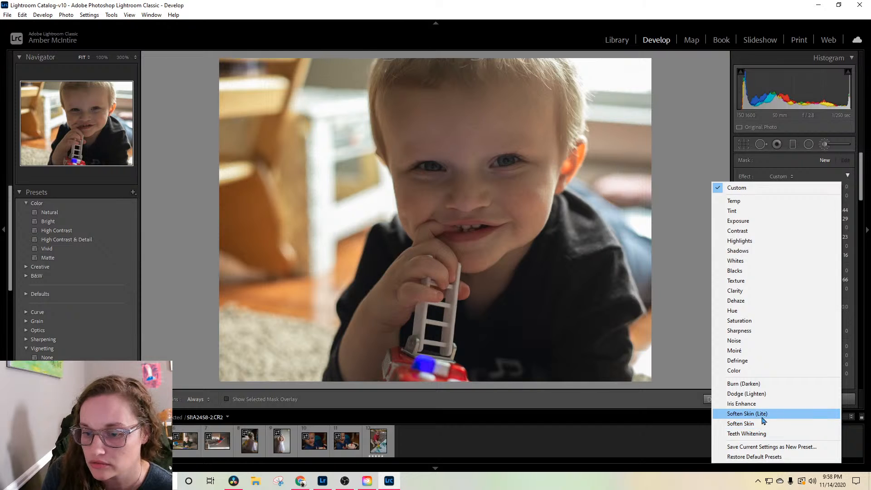
click(762, 416)
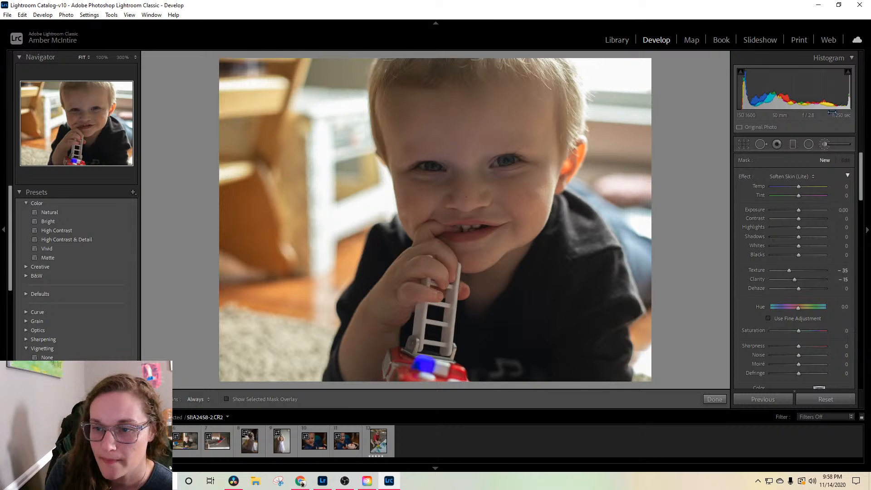
drag(798, 187, 799, 186)
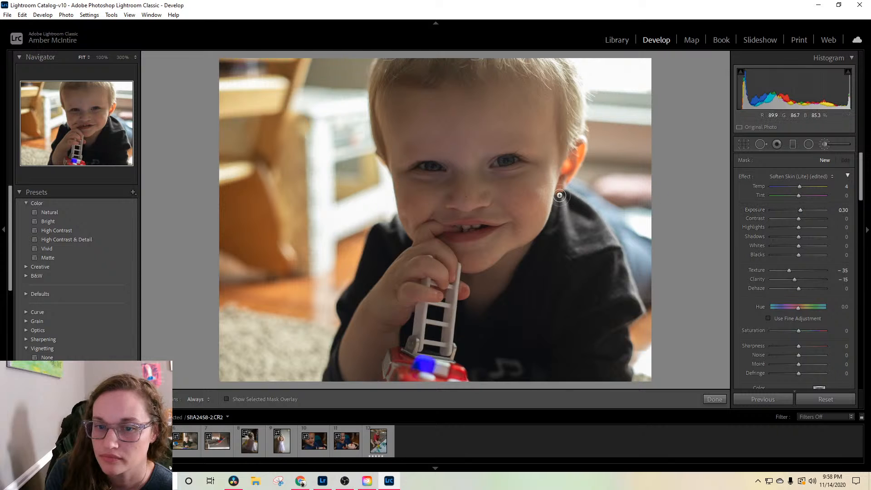
Step: Paint the skin-softening brush over the boy's face, covering the cheeks, the area around the mouth and the forehead
mouse_move(533, 210)
mouse_down()
mouse_move(534, 188)
mouse_move(541, 191)
mouse_move(511, 184)
mouse_move(501, 191)
mouse_move(519, 216)
mouse_move(467, 265)
mouse_move(442, 251)
mouse_move(401, 255)
mouse_move(400, 291)
mouse_move(387, 320)
mouse_move(346, 369)
mouse_move(365, 368)
mouse_move(394, 335)
mouse_move(415, 254)
mouse_up()
key(h)
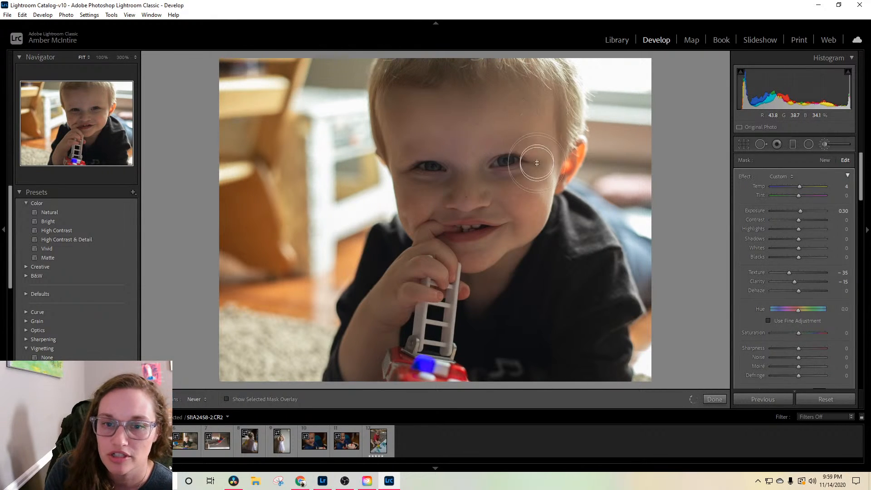
key(h)
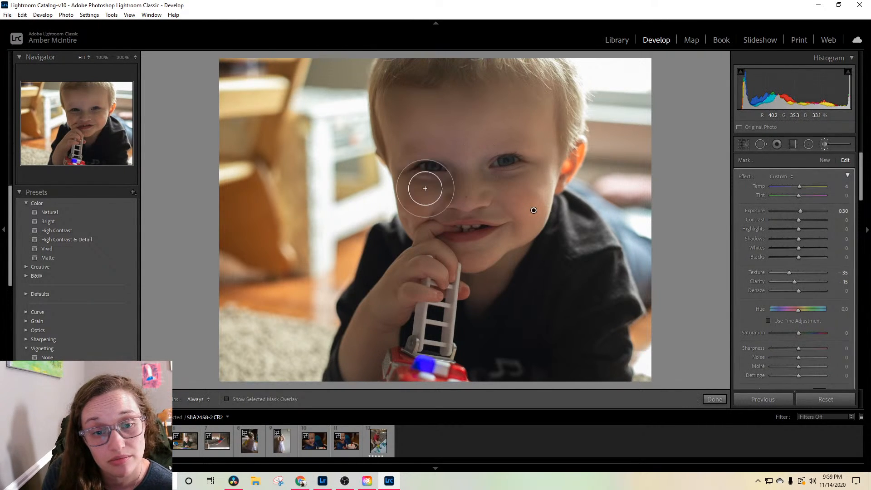
key(h)
key(h)
scroll(423, 194, down, 4)
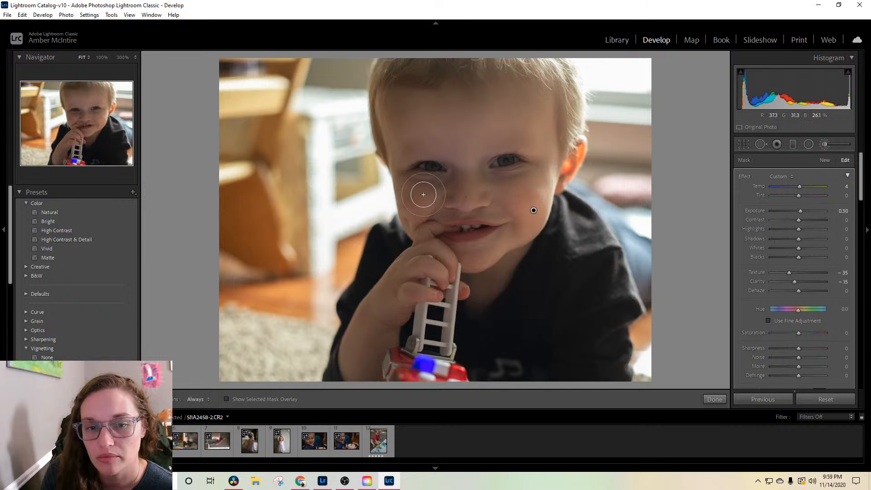
key(h)
mouse_move(417, 190)
mouse_down()
mouse_move(453, 186)
mouse_move(415, 206)
mouse_move(449, 197)
mouse_move(441, 212)
mouse_move(508, 212)
mouse_move(560, 164)
mouse_move(551, 188)
mouse_move(548, 108)
mouse_move(538, 97)
mouse_move(516, 106)
mouse_move(420, 105)
mouse_move(400, 115)
mouse_move(407, 122)
mouse_move(399, 144)
mouse_move(472, 132)
mouse_move(562, 138)
mouse_up()
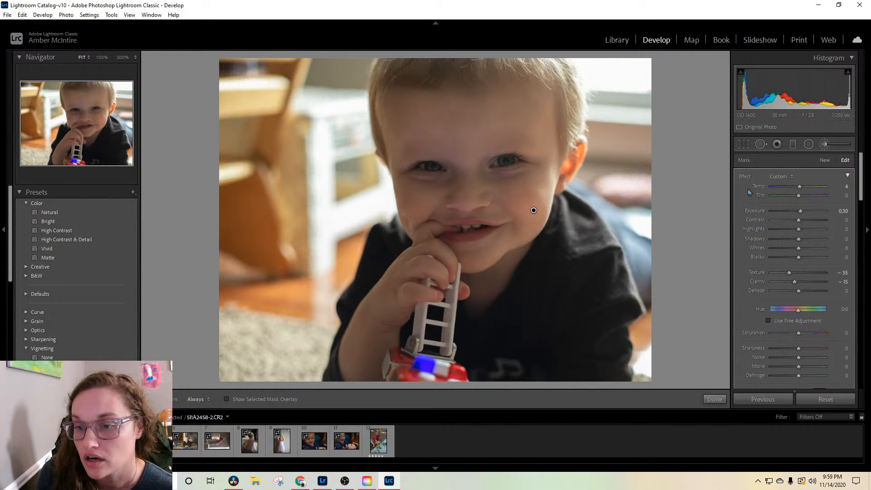
Step: Set the skin mask to exposure 0.64 and tint -3, extend it over the boy's hand and forearm, and finish the mask
drag(801, 213, 803, 213)
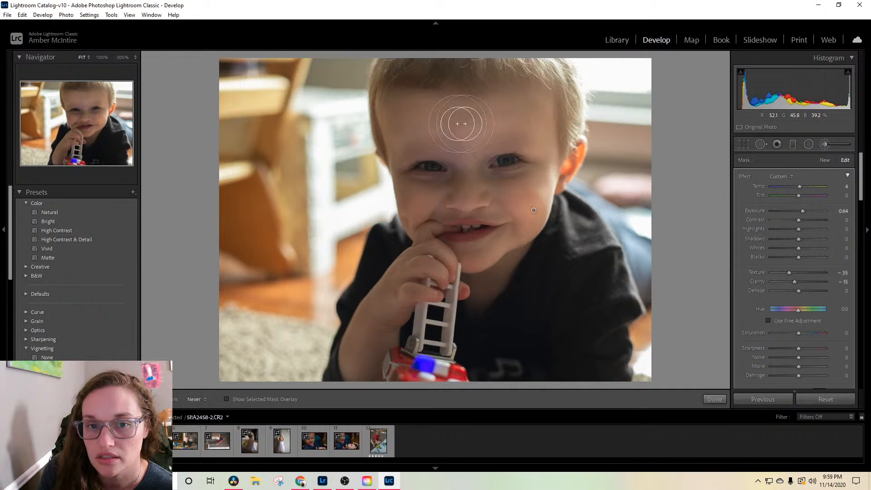
key(h)
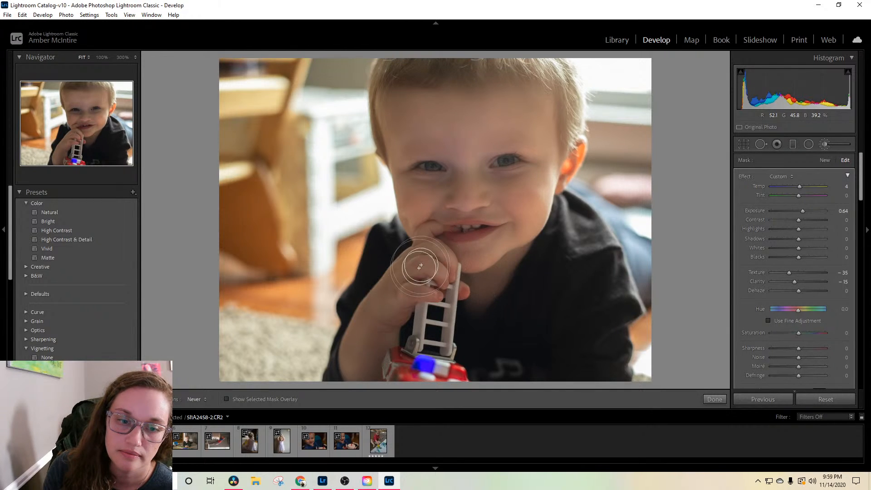
mouse_move(387, 284)
mouse_down()
mouse_move(394, 326)
mouse_move(411, 284)
mouse_move(407, 312)
mouse_up()
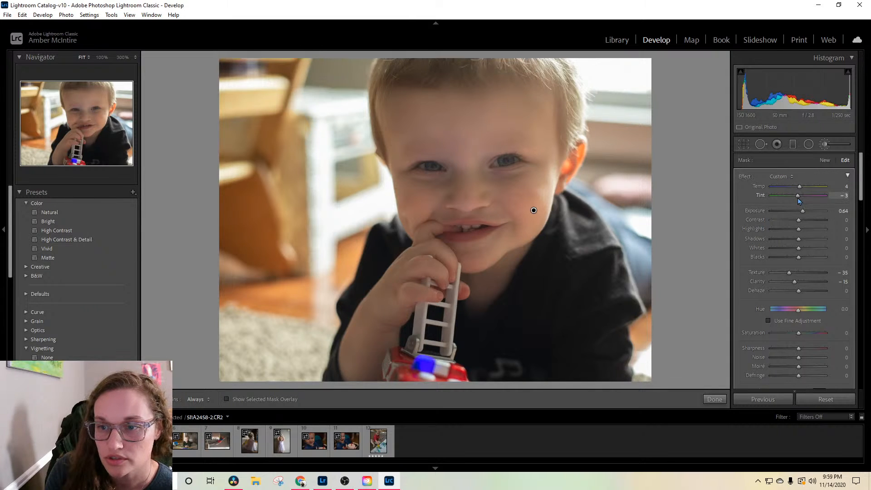
click(778, 176)
click(801, 173)
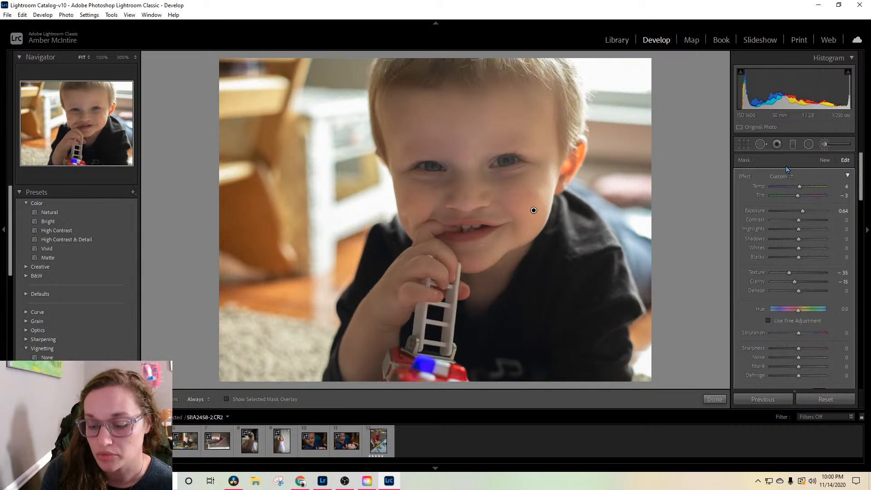
key(Return)
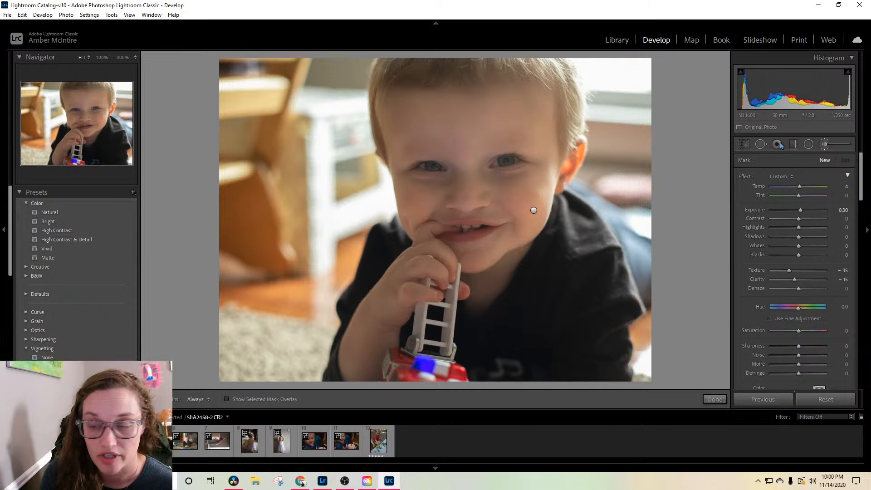
drag(860, 178, 860, 219)
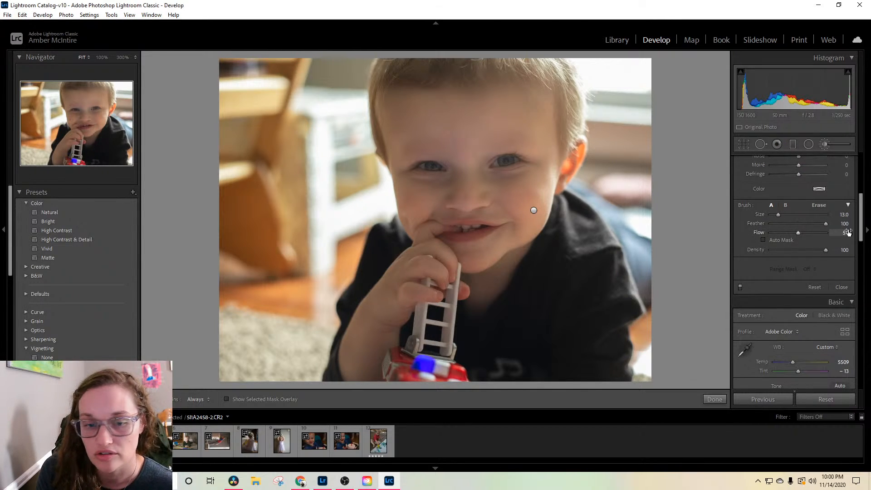
scroll(837, 275, up, 3)
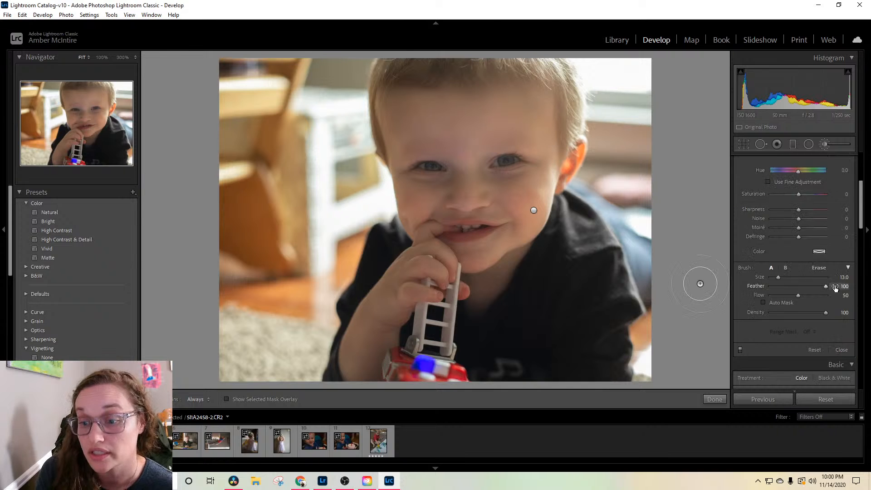
scroll(823, 221, up, 6)
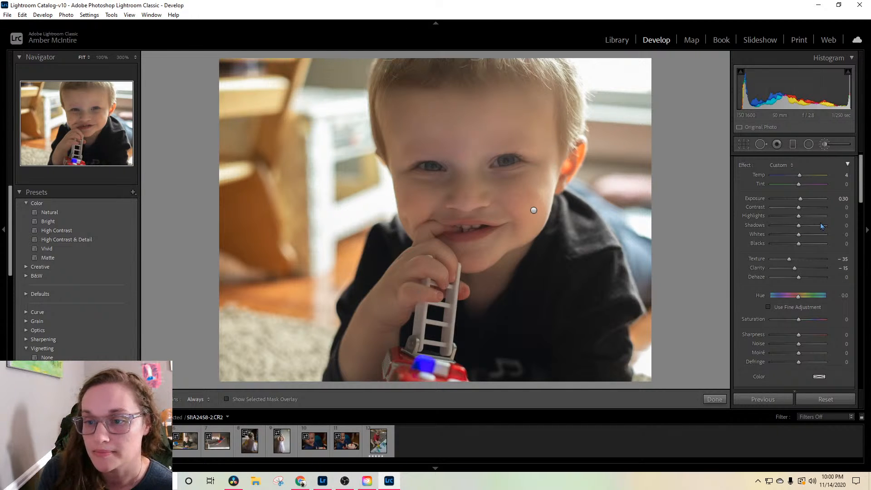
drag(820, 225, 779, 226)
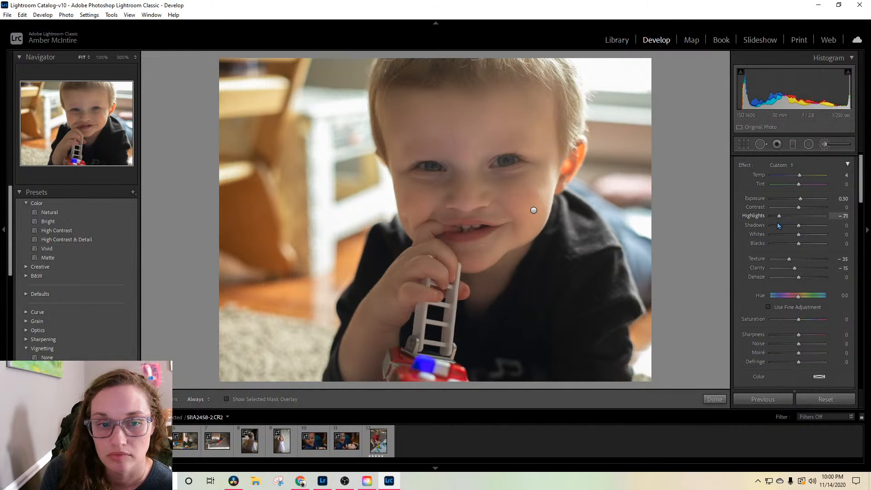
key(ctrl+z)
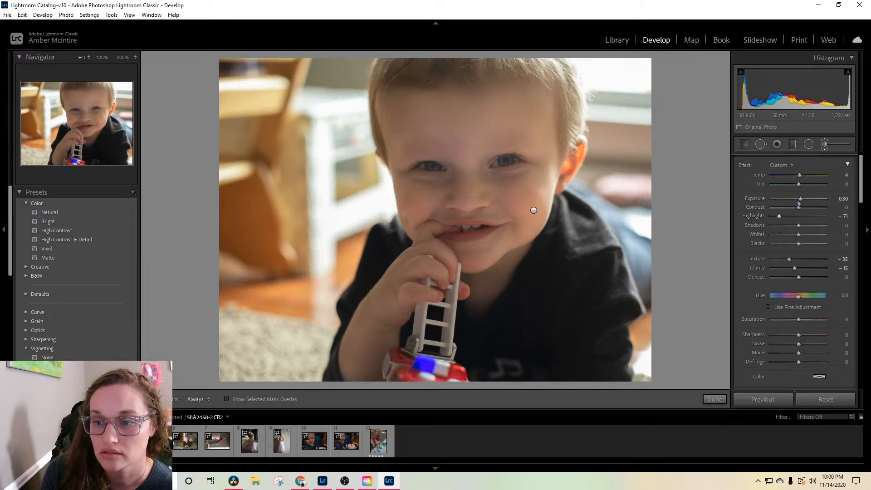
drag(800, 199, 798, 201)
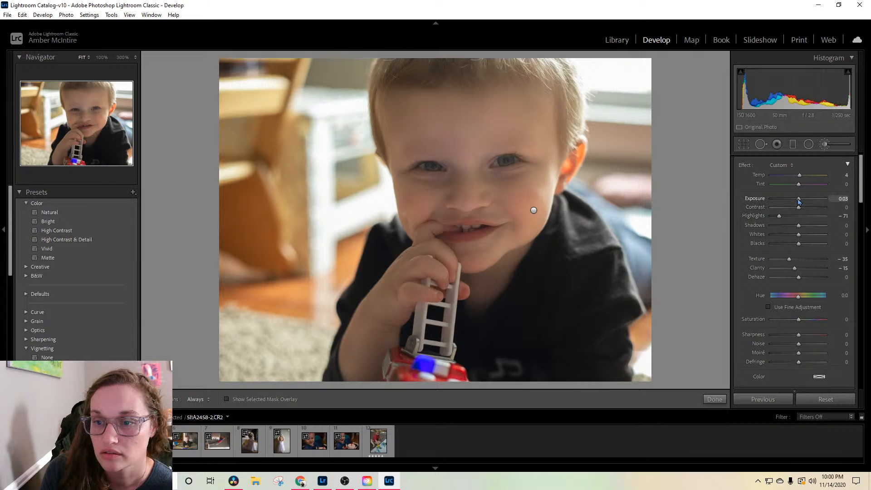
double_click(755, 216)
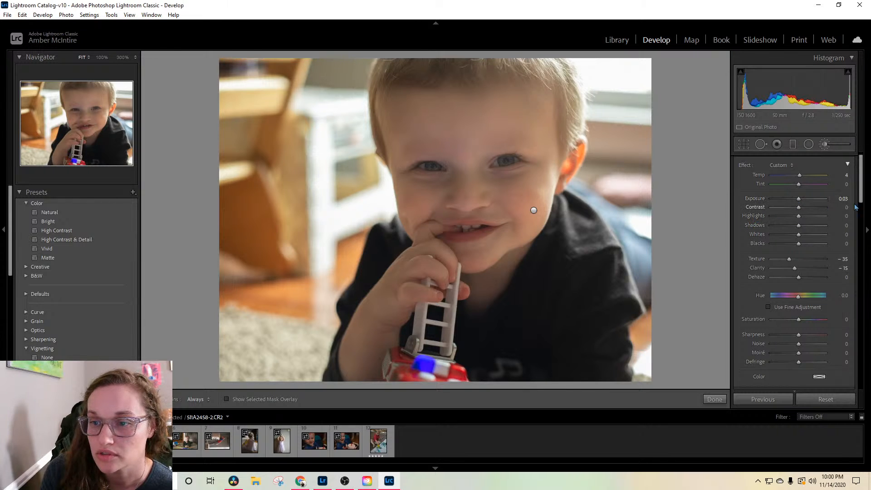
Step: Leave the adjustment brush and set the whole photo to exposure -0.26 and whites -19
click(846, 165)
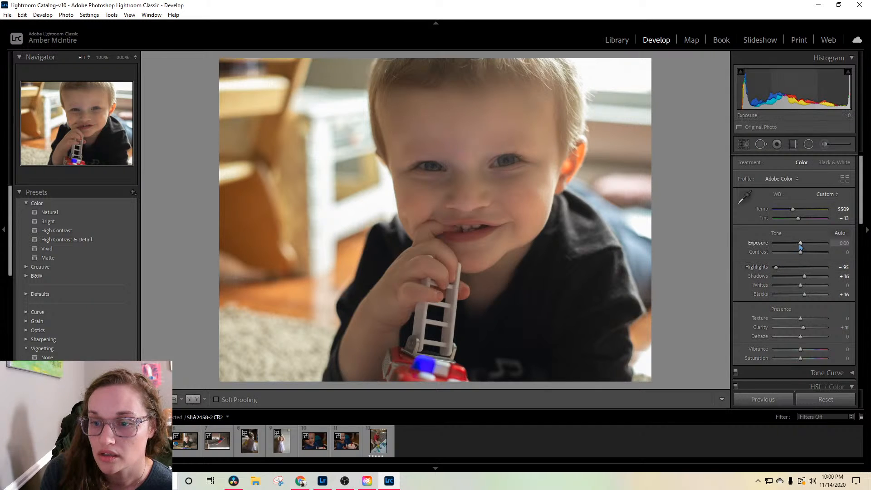
drag(800, 245, 800, 246)
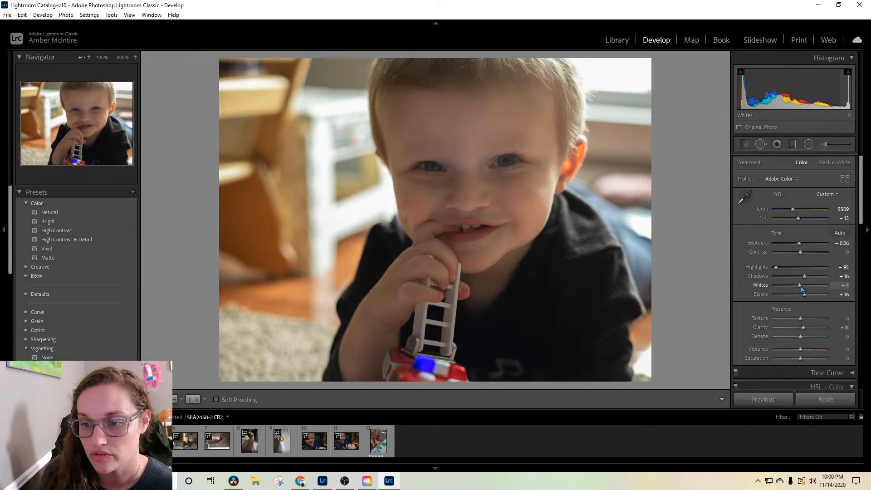
drag(801, 289, 798, 291)
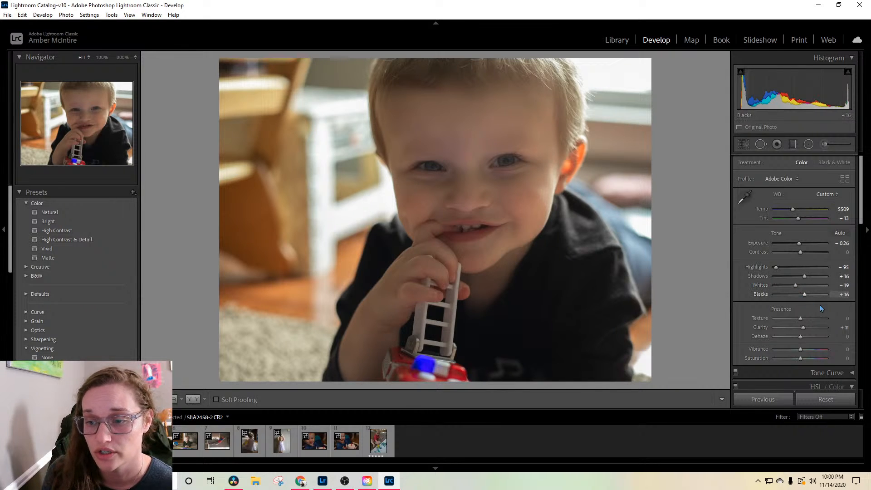
Step: Set the HSL luminance to +40 for red, +53 for magenta and +10 for purple
drag(861, 210, 865, 250)
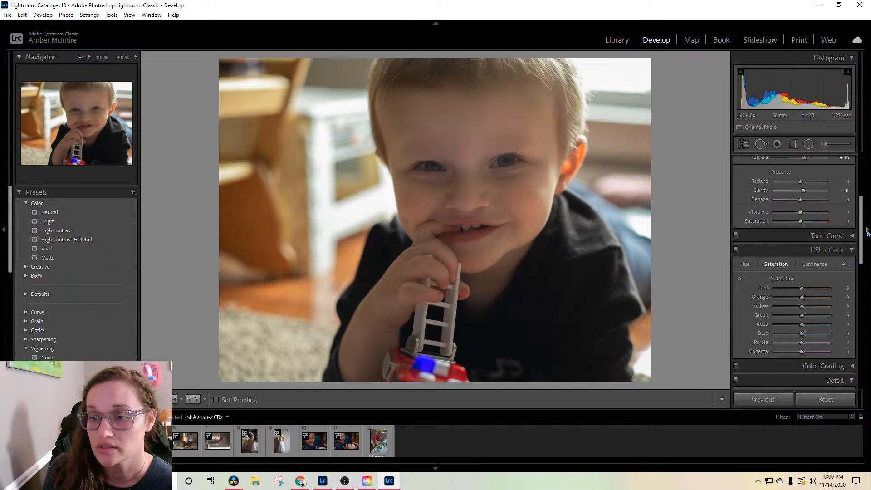
scroll(809, 241, down, 3)
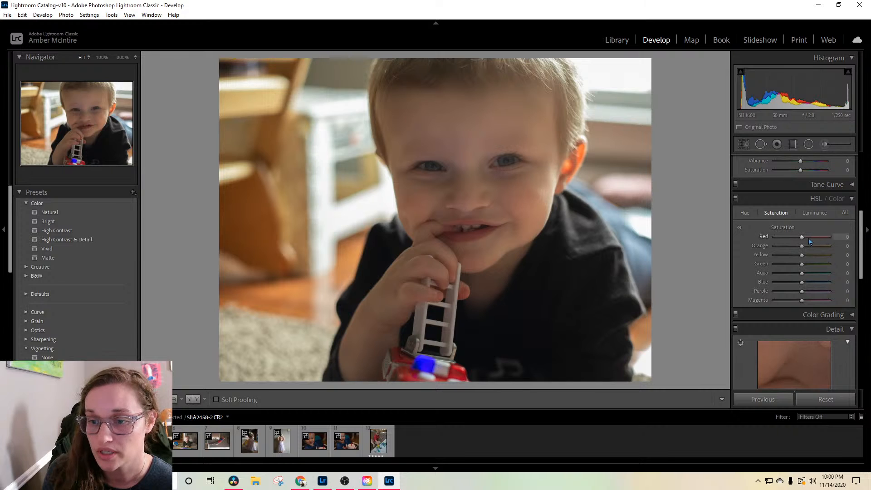
click(806, 214)
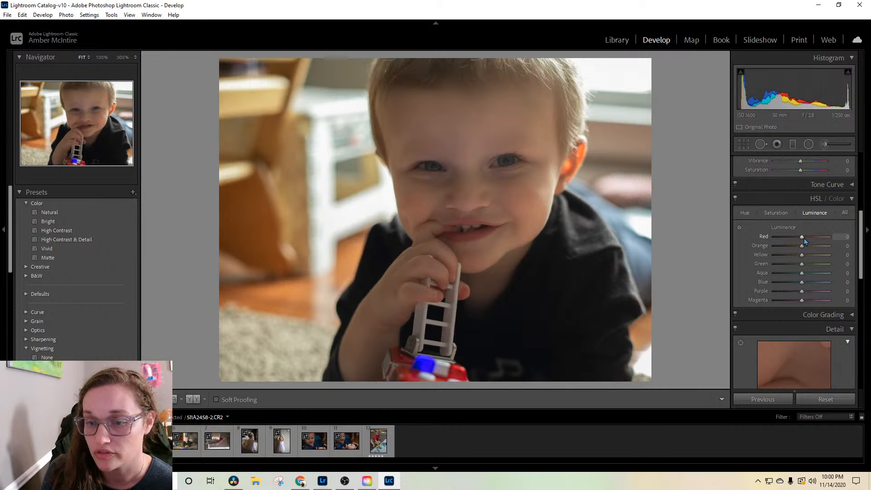
drag(803, 238, 813, 237)
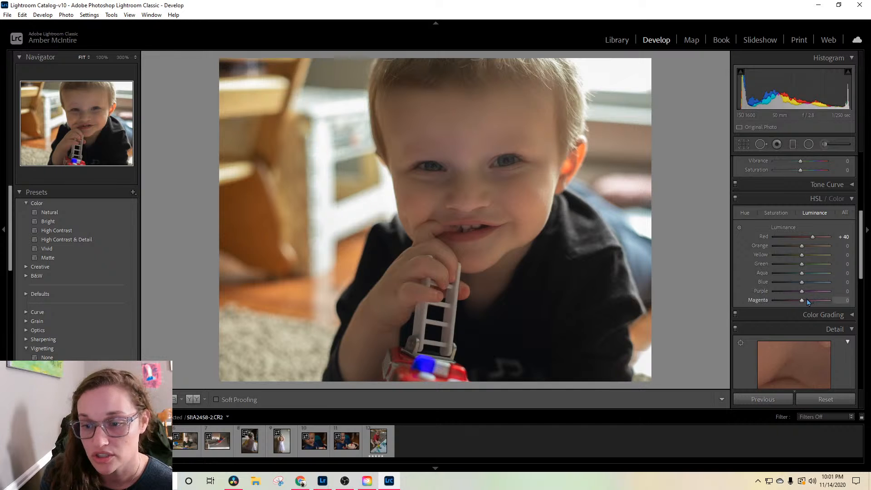
mouse_move(801, 301)
mouse_down()
mouse_move(816, 297)
mouse_move(805, 293)
mouse_up()
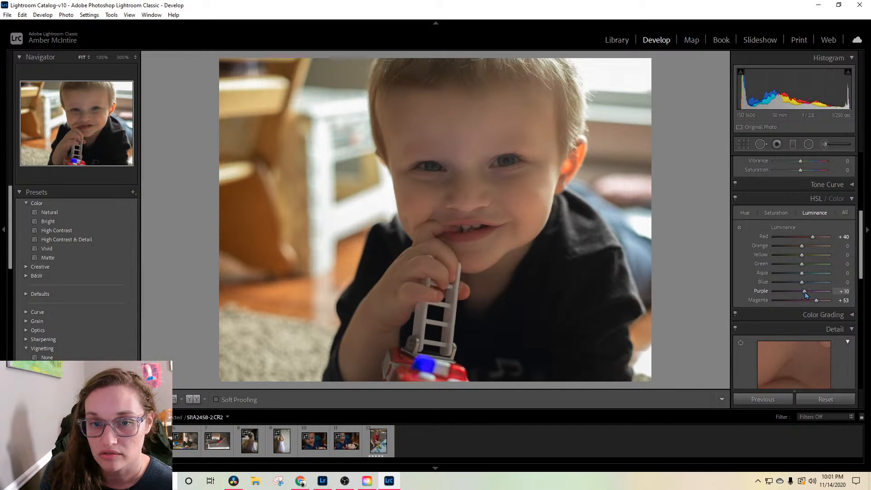
Step: Set the HSL saturation to -3 for red and -7 for orange
click(775, 213)
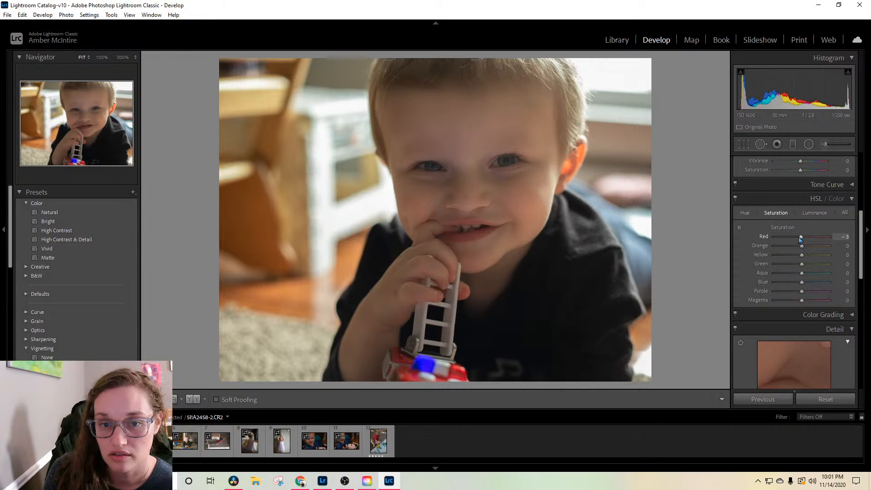
drag(801, 246, 800, 248)
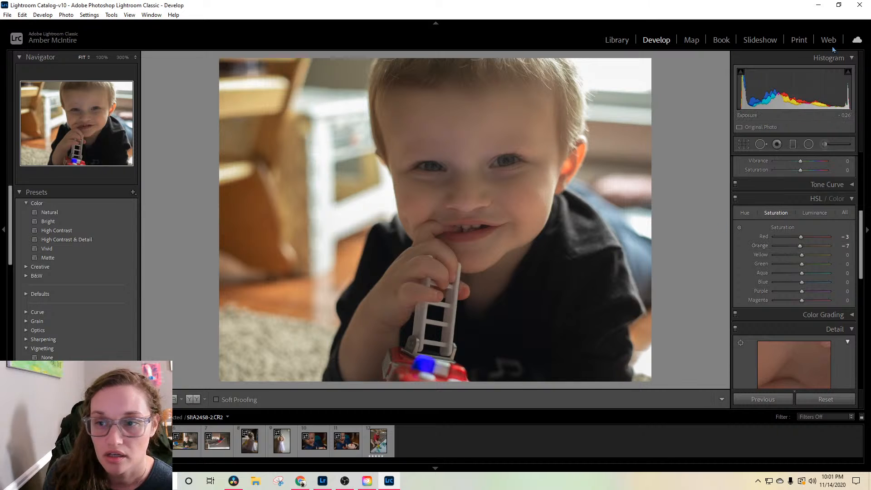
Step: Try the black-and-white treatment on the photo, then return it to color
scroll(843, 182, up, 5)
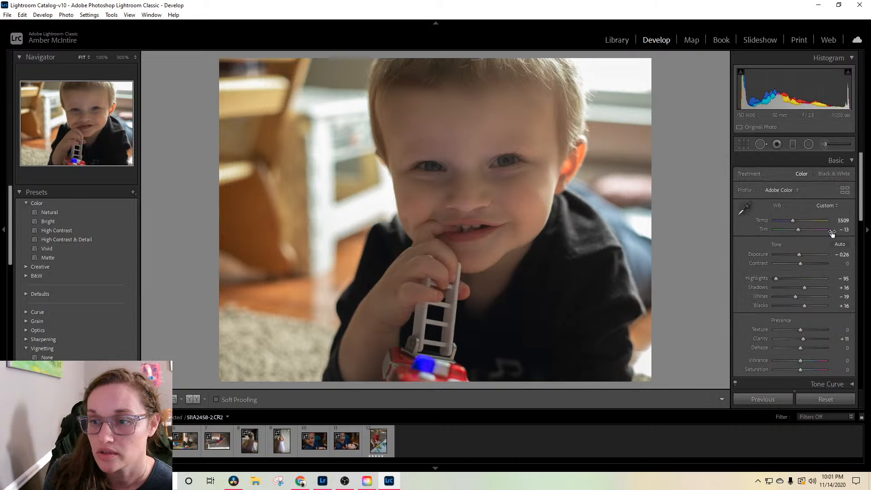
click(844, 175)
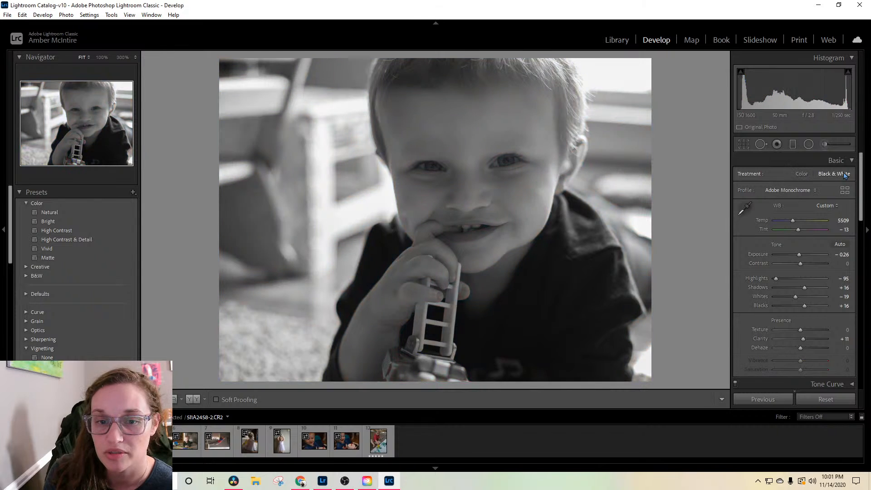
click(807, 177)
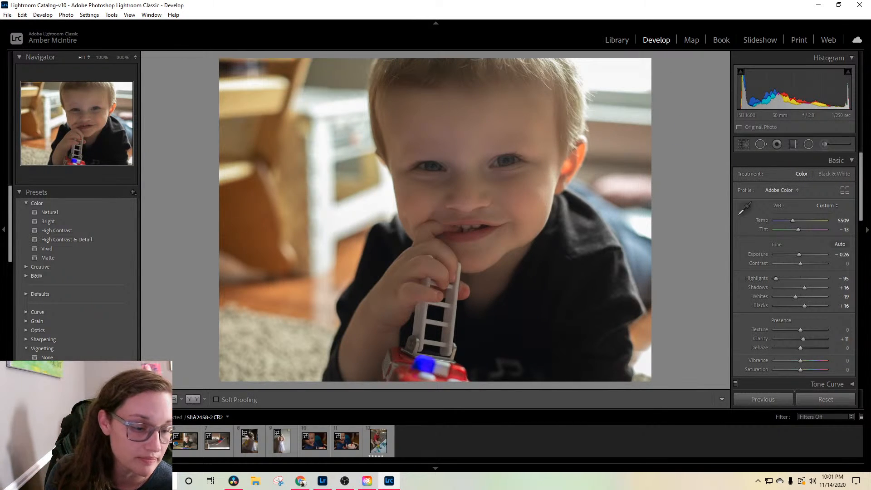
Step: Open the photo of the child's bare feet on the carpet and set its temperature to 4982 and shadows to +19
click(153, 441)
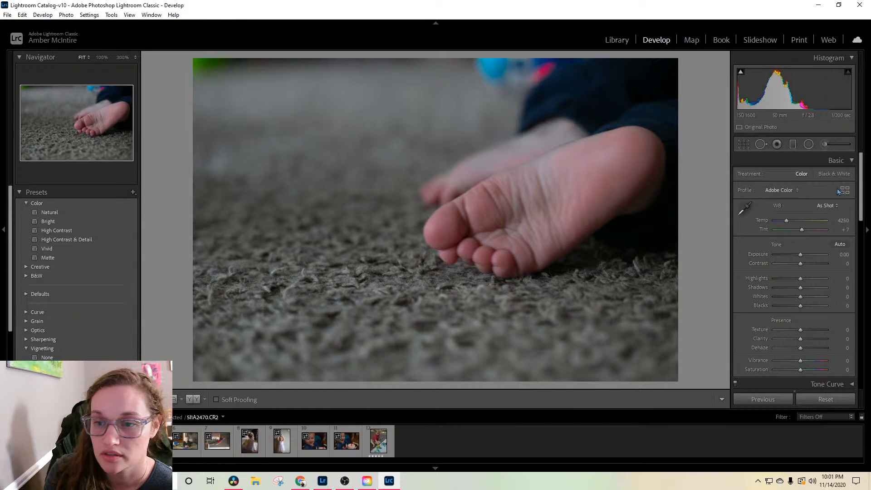
drag(787, 222, 791, 223)
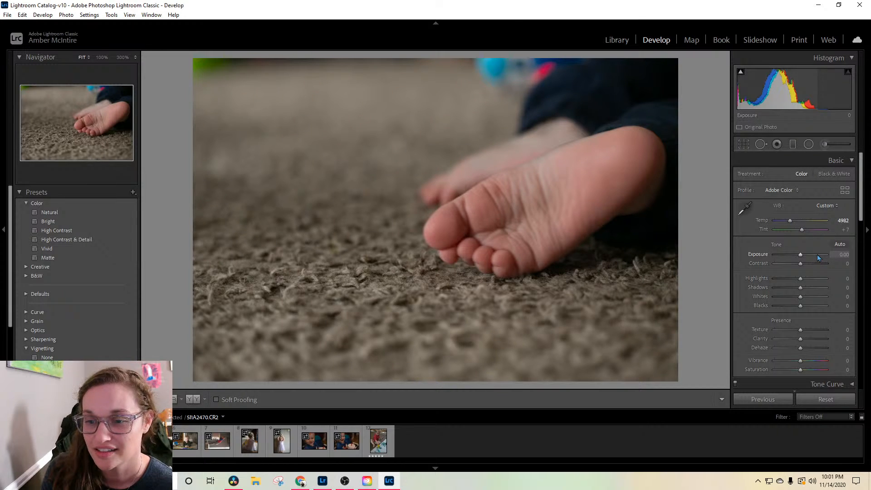
scroll(818, 257, down, 3)
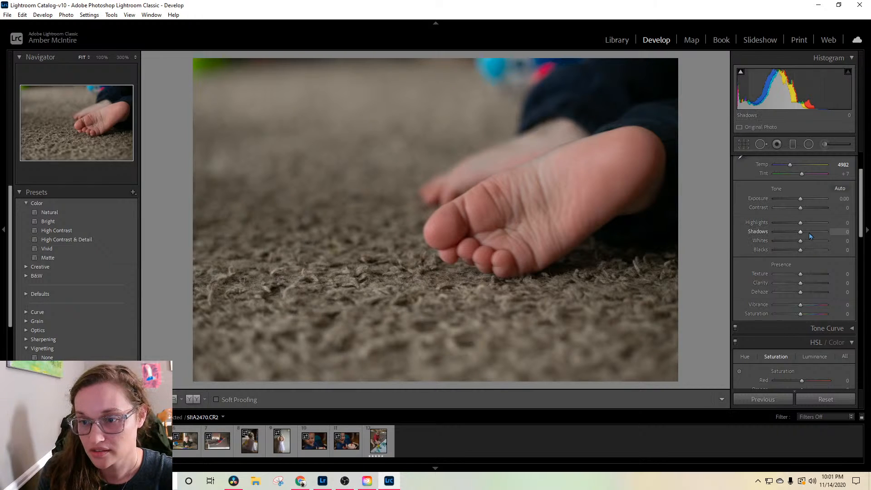
drag(801, 233, 805, 232)
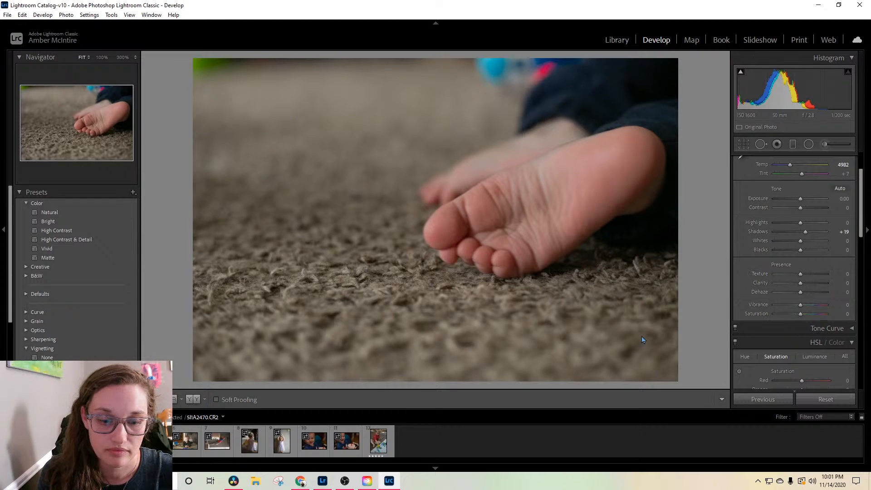
Step: Open the photo of the boy lying by a book and set temperature 6123, highlights -35, shadows +25 and clarity -19
key(Right)
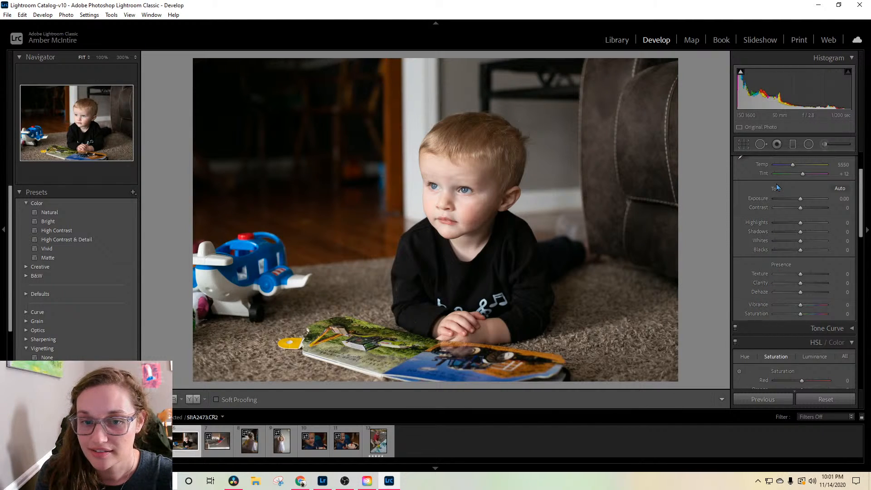
drag(792, 166, 795, 168)
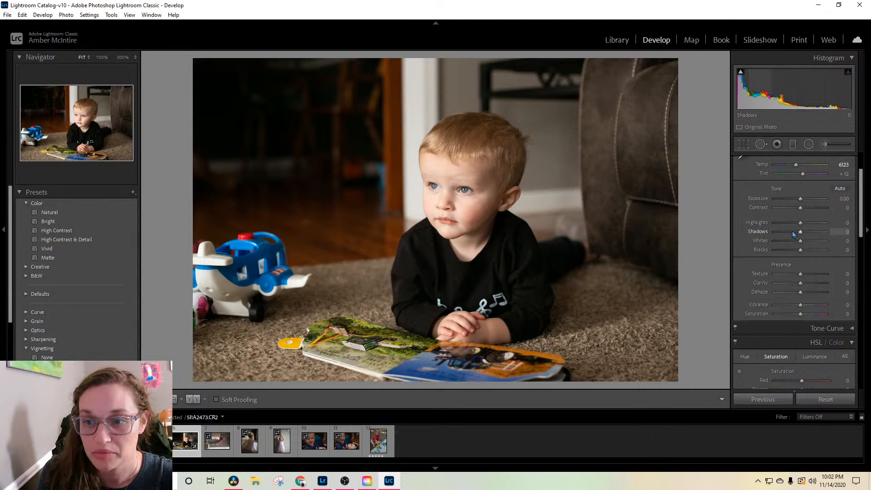
mouse_move(798, 227)
mouse_down()
mouse_move(789, 227)
mouse_move(806, 231)
mouse_up()
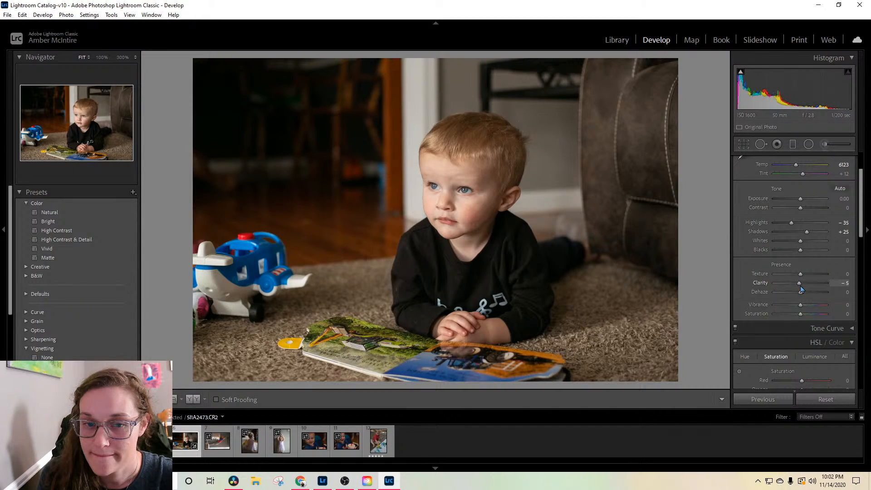
drag(800, 288, 798, 290)
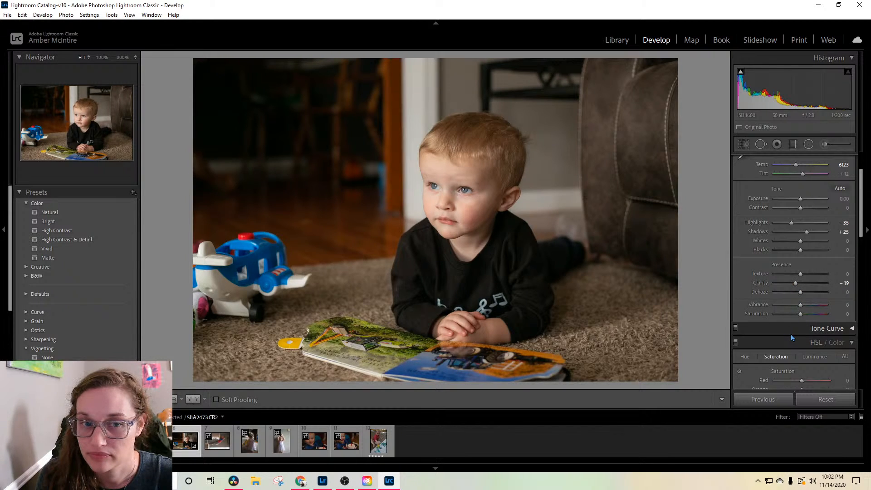
Step: Start an adjustment brush with the Exposure effect and set its exposure to -1.98
click(824, 145)
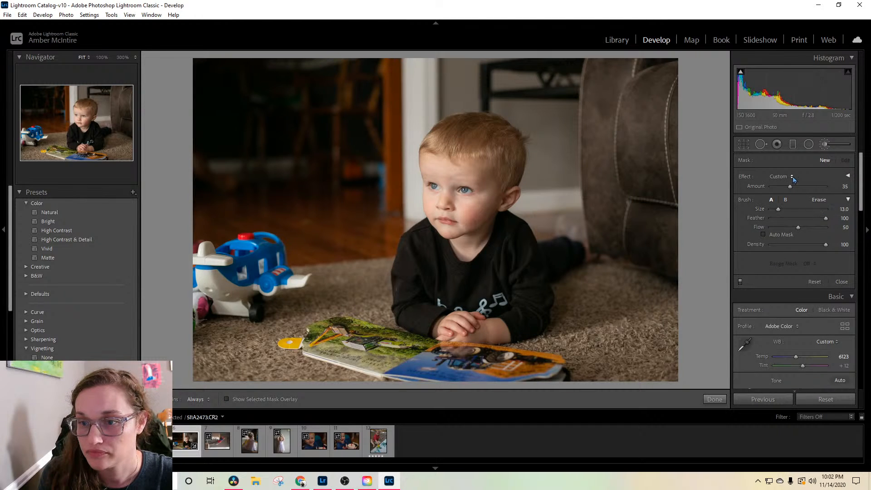
click(848, 176)
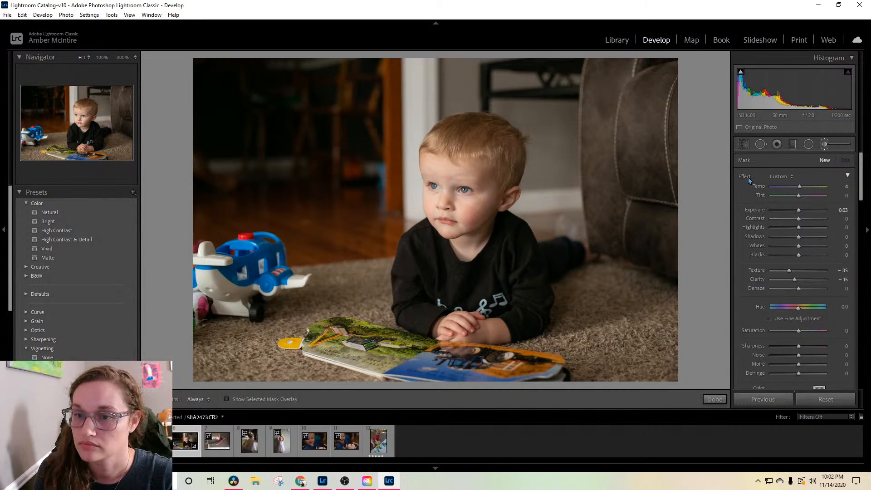
key(super)
click(780, 177)
key(super)
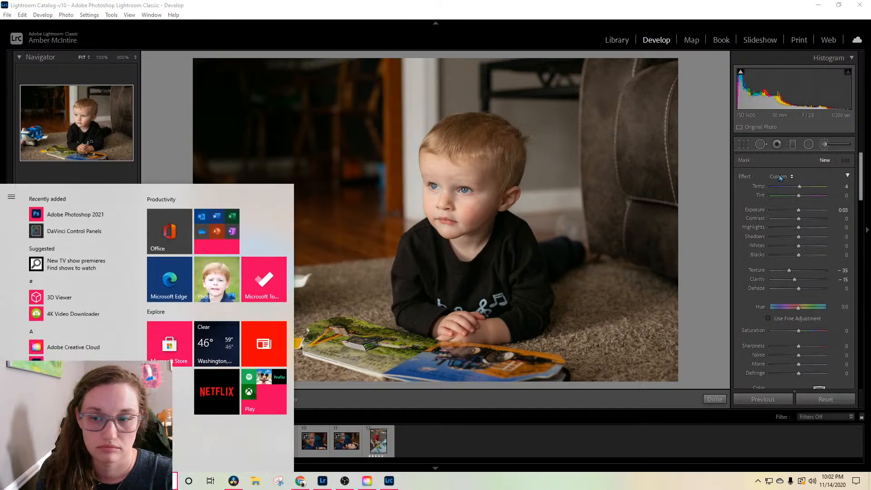
key(super)
click(780, 177)
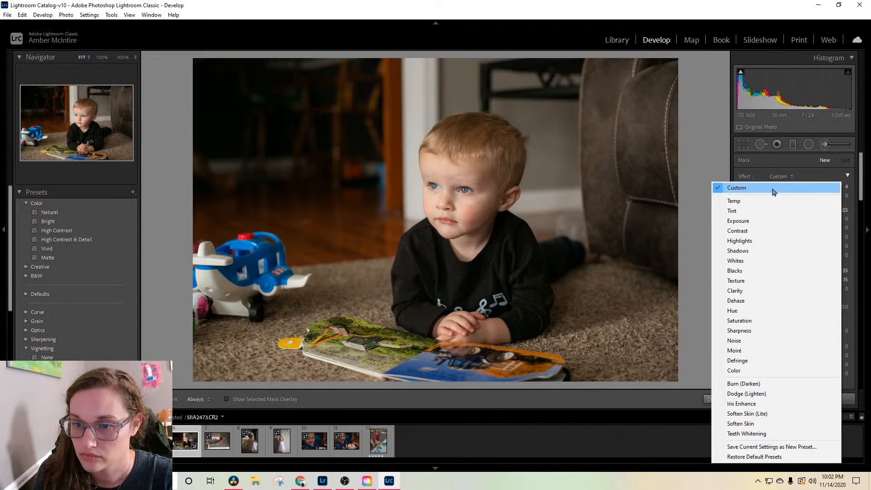
click(771, 220)
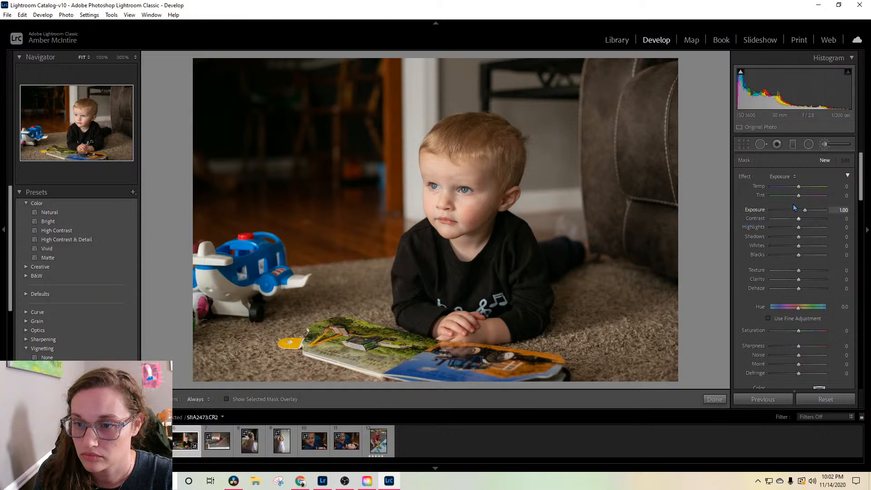
scroll(384, 174, up, 5)
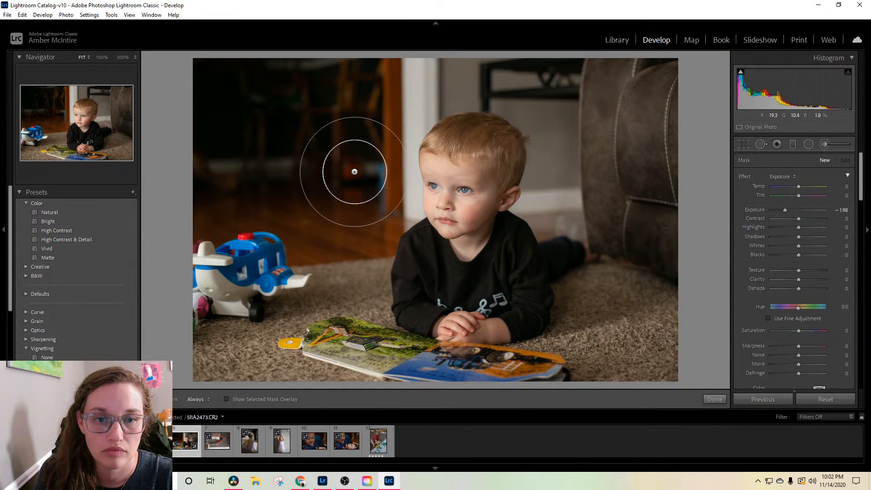
Step: Paint the darkening brush over the dark room behind the toy plane and finish the mask
mouse_move(365, 163)
mouse_down()
mouse_move(363, 64)
mouse_move(347, 145)
mouse_move(346, 119)
mouse_move(316, 101)
mouse_move(255, 167)
mouse_move(225, 145)
mouse_move(250, 84)
mouse_move(283, 58)
mouse_move(211, 55)
mouse_move(229, 66)
mouse_move(307, 67)
mouse_move(261, 76)
mouse_move(200, 176)
mouse_move(251, 158)
mouse_move(261, 165)
mouse_move(242, 164)
mouse_move(236, 176)
mouse_move(311, 161)
mouse_move(273, 164)
mouse_up()
scroll(242, 164, down, 3)
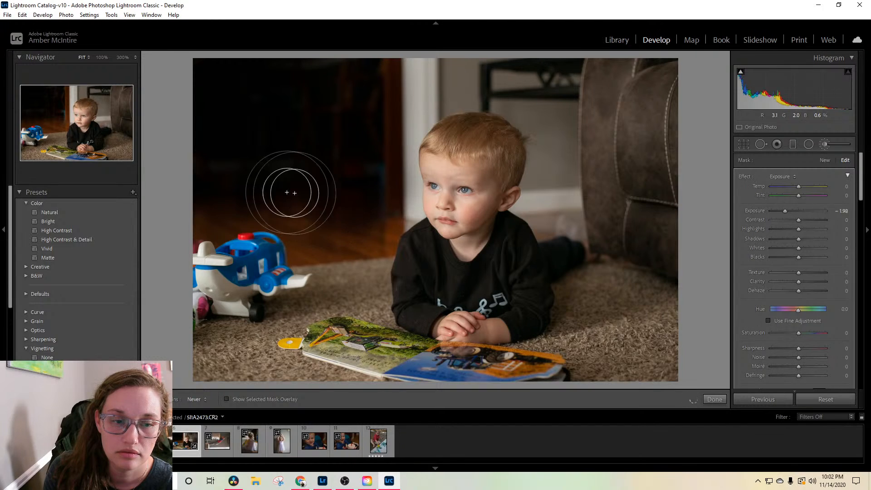
drag(355, 168, 373, 179)
scroll(848, 226, down, 5)
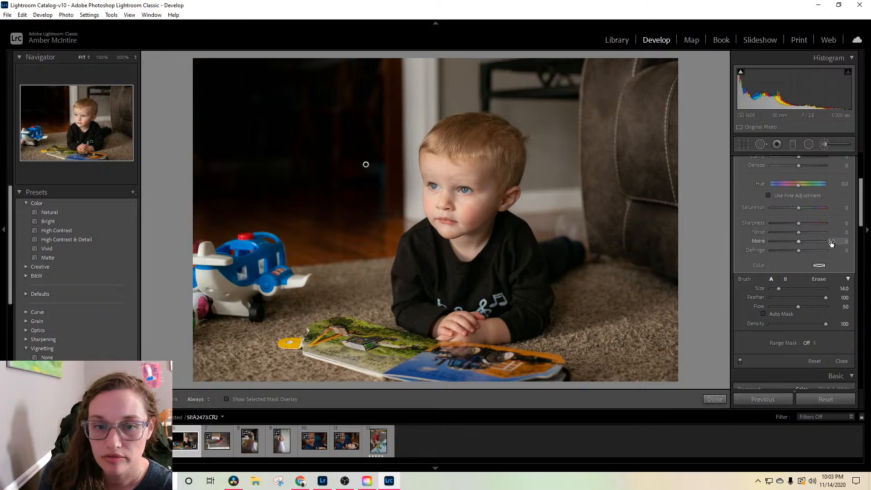
scroll(830, 243, down, 5)
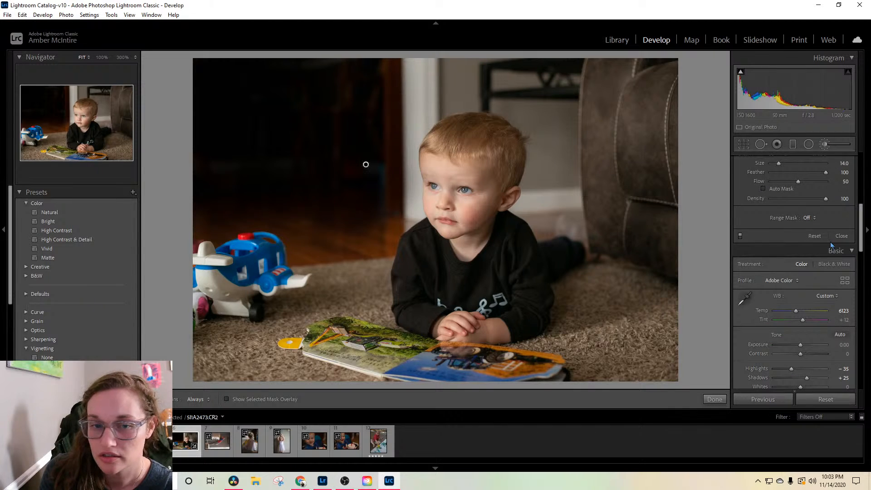
click(839, 236)
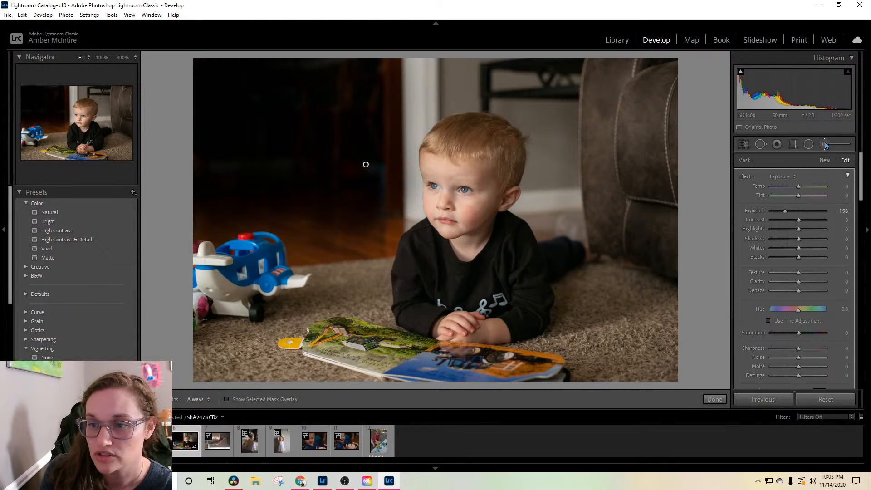
Step: Set up a new brush mask with exposure 0.37, shadows 11, saturation -8, size 6 and feather 60
click(824, 144)
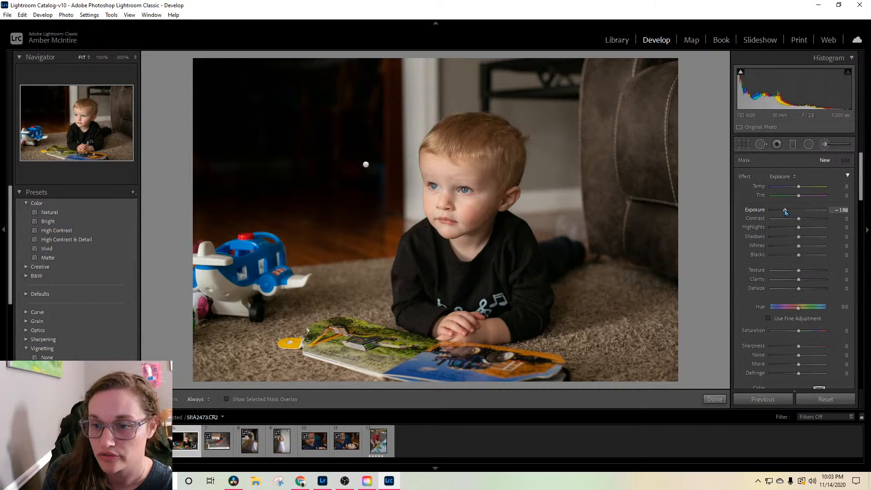
drag(785, 211, 799, 215)
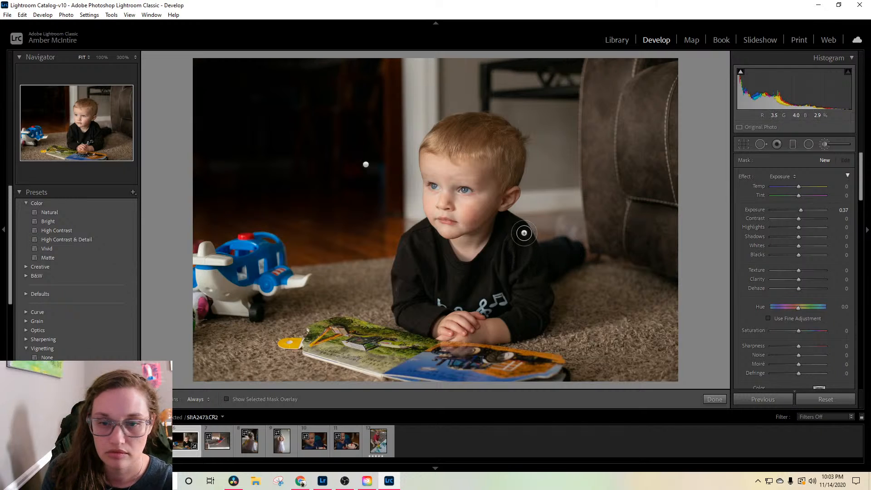
scroll(780, 274, down, 3)
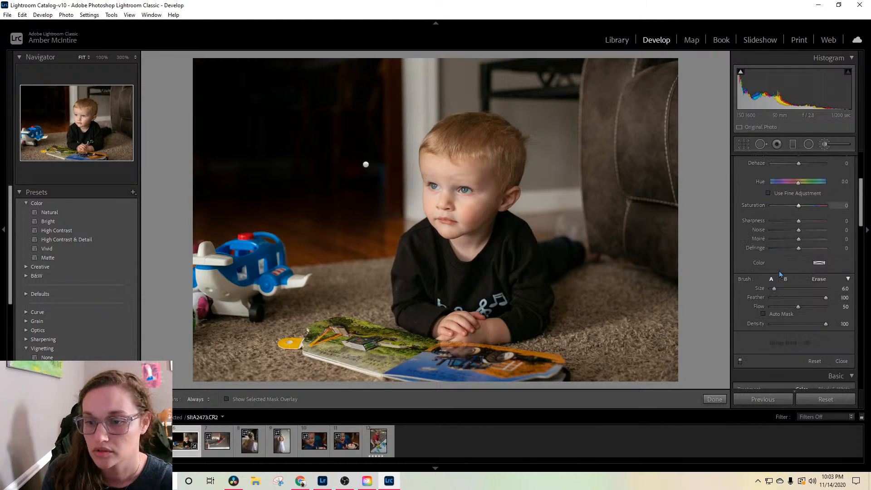
click(810, 301)
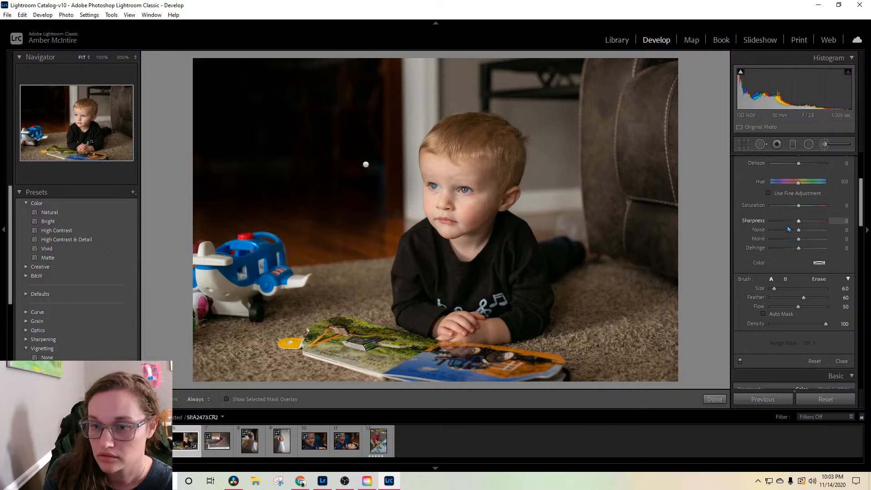
drag(798, 211, 796, 212)
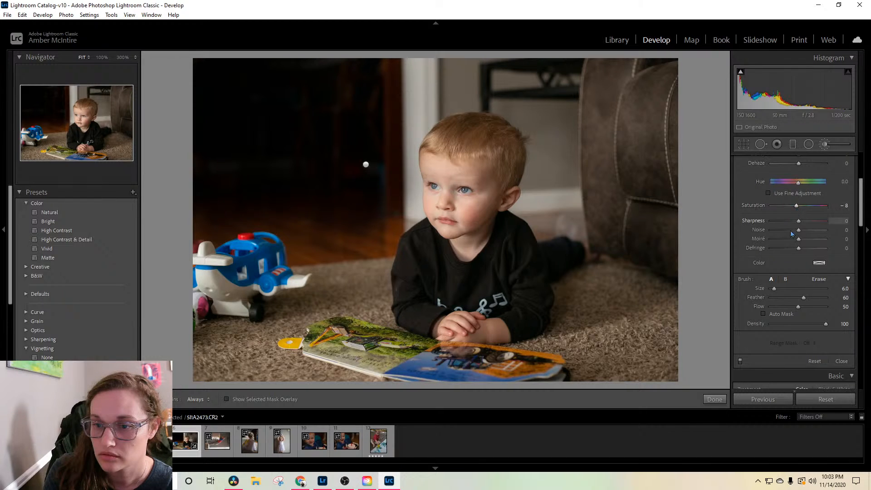
scroll(792, 256, up, 3)
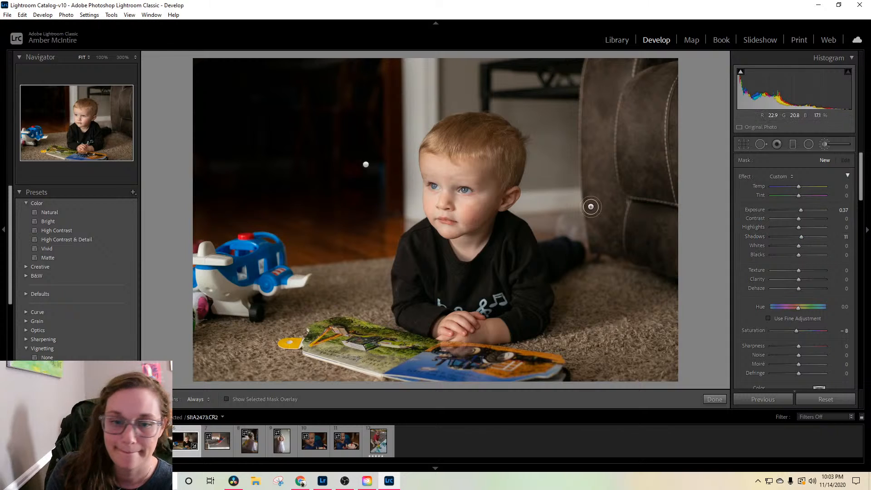
Step: Paint the brightening brush over the shaded side of the boy's face and set the mask to exposure 0.57 and contrast -1
key(h)
mouse_move(481, 209)
mouse_down()
mouse_move(490, 207)
mouse_move(474, 222)
mouse_move(461, 217)
mouse_move(488, 212)
mouse_up()
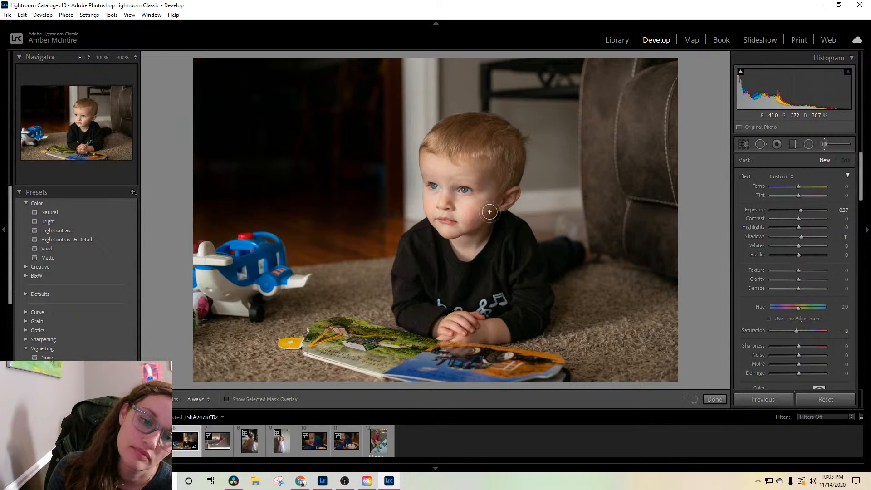
key(h)
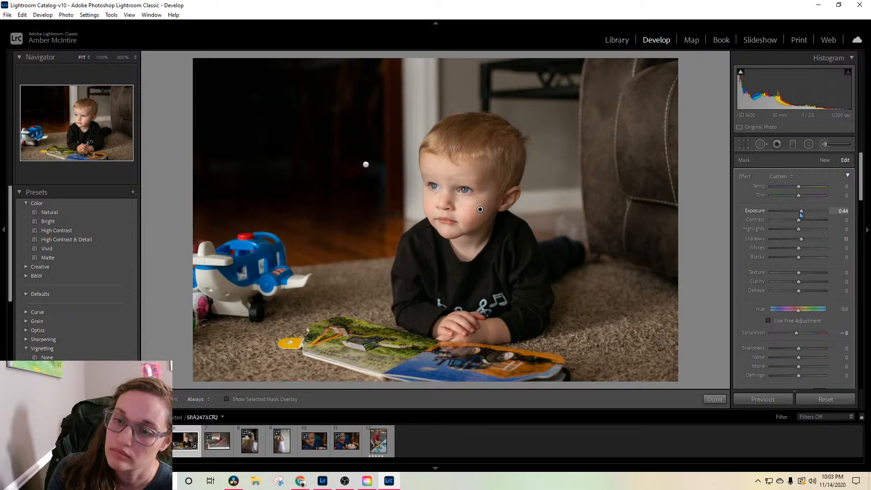
key(h)
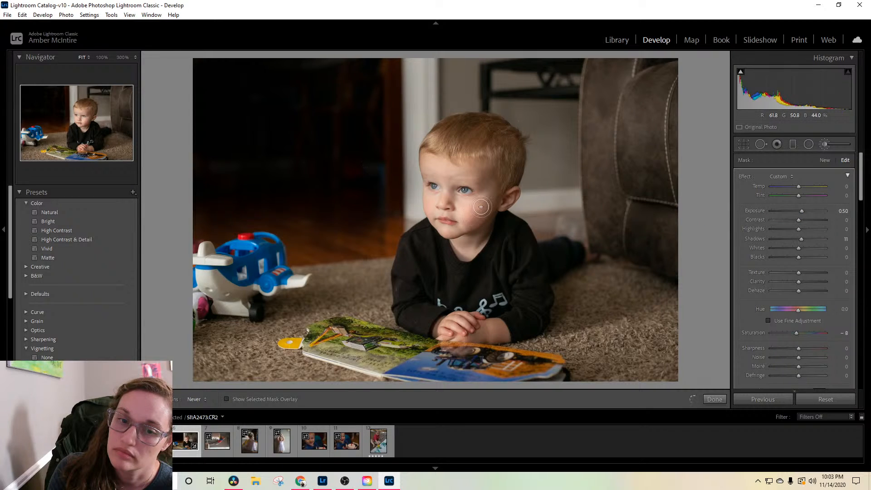
key(h)
key(h)
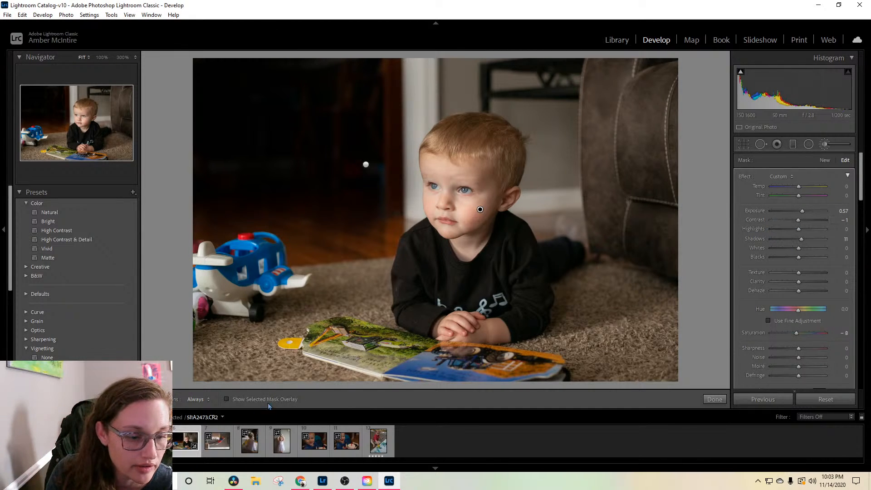
Step: Open the photo of the boy leaning over the kitchen cabinet, straighten and reposition its crop, and apply it
click(214, 440)
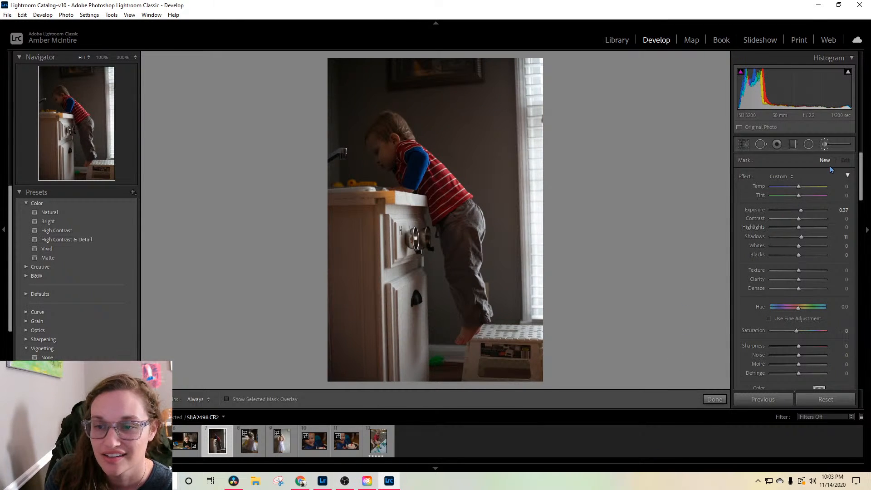
click(743, 144)
drag(573, 127, 578, 133)
drag(486, 194, 502, 210)
key(Return)
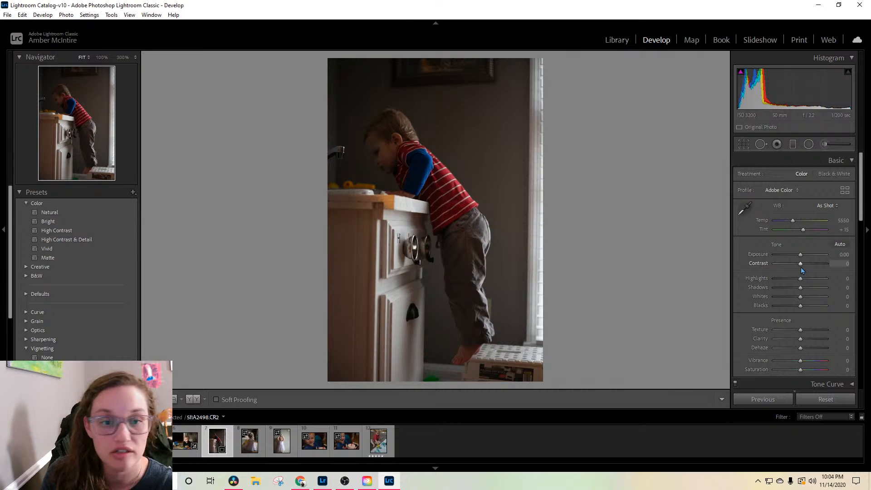
Step: On the cabinet photo, set exposure to +0.18, highlights to -74, shadows to +68 and the white balance temperature to 6035
drag(800, 254, 783, 281)
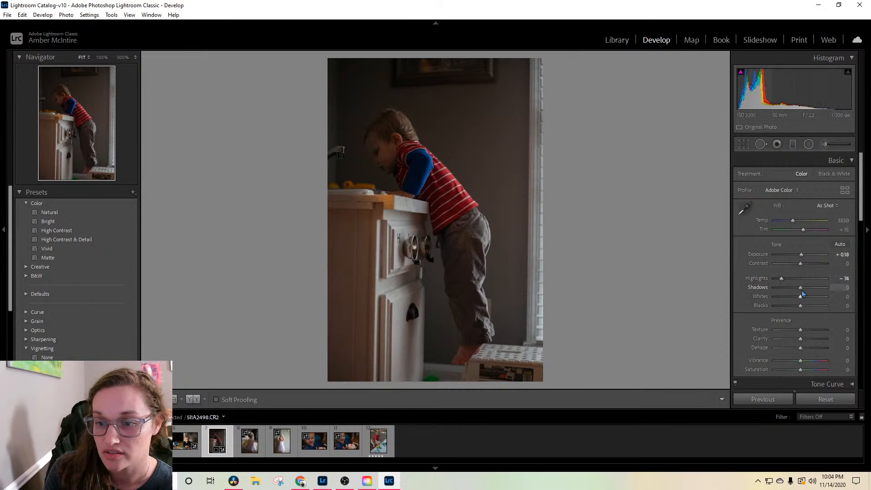
click(824, 287)
drag(824, 287, 819, 287)
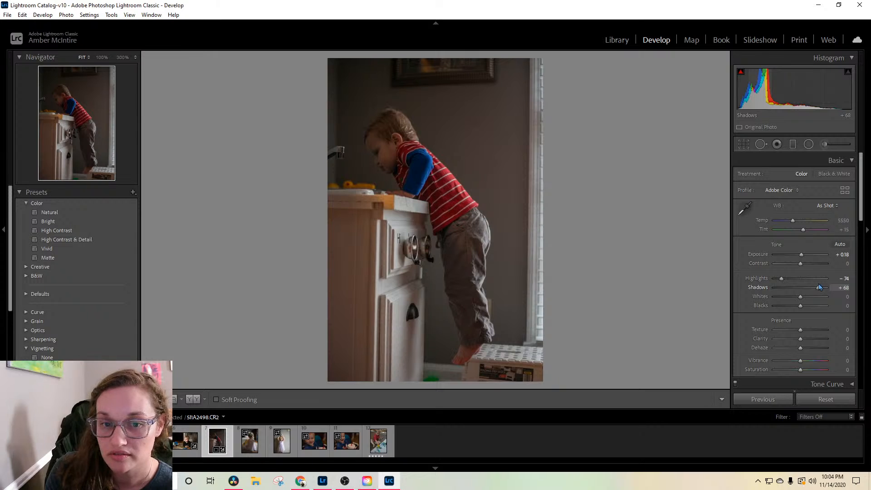
scroll(757, 327, down, 5)
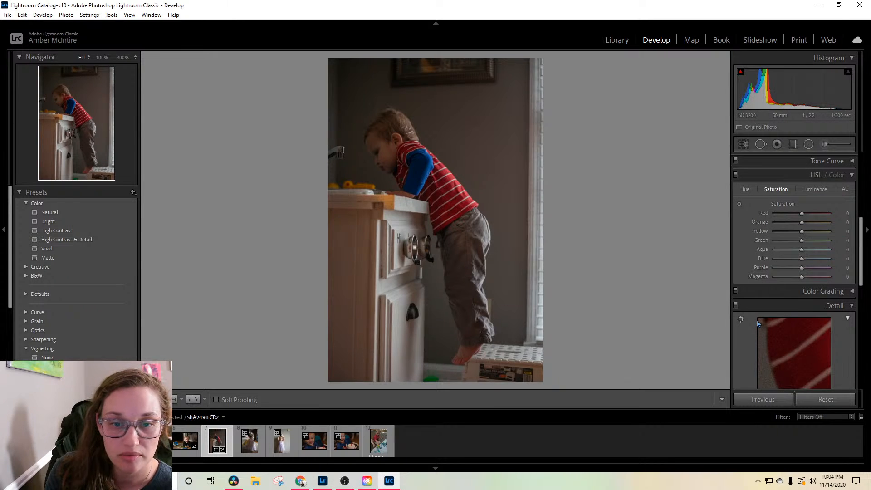
scroll(758, 323, up, 5)
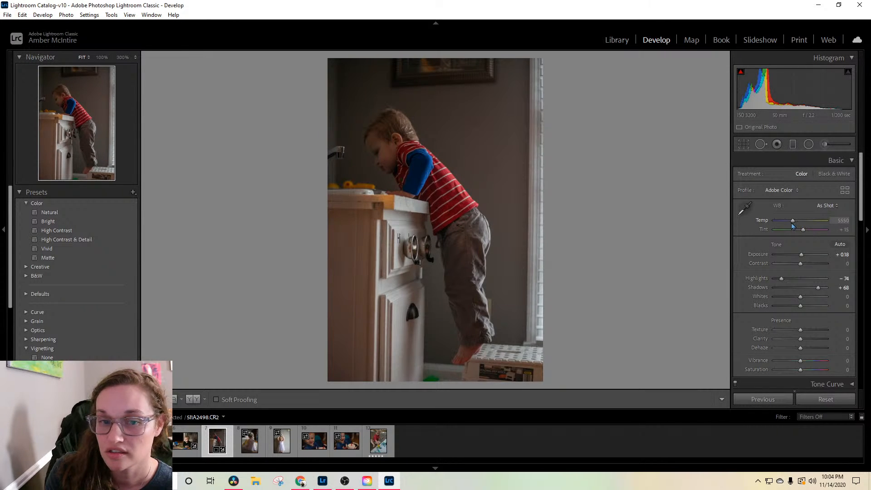
drag(792, 224, 795, 222)
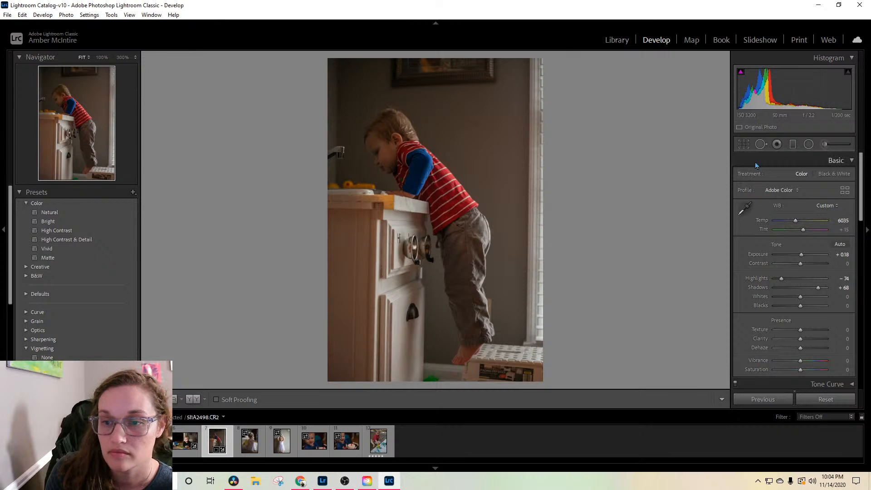
Step: Straighten the cabinet photo to an angle of 1.22, tighten its crop to remove the window edge, and set blacks to +12
click(743, 145)
drag(607, 174, 607, 169)
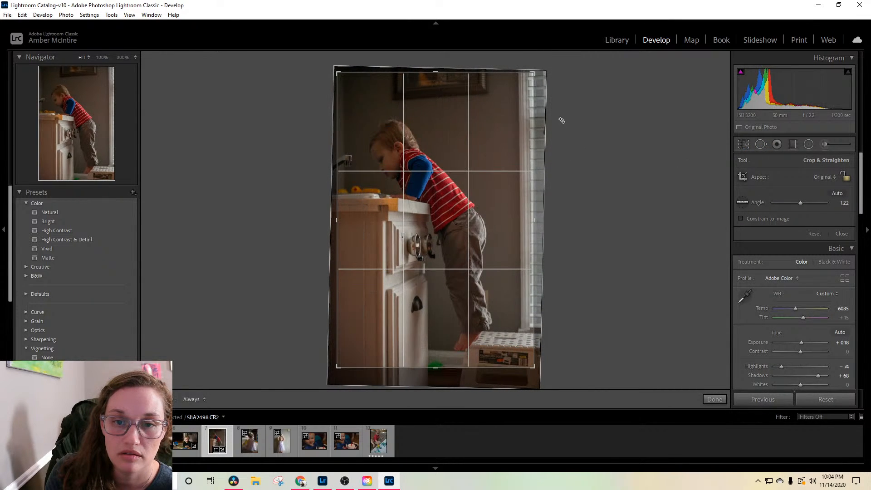
drag(534, 73, 523, 77)
key(Return)
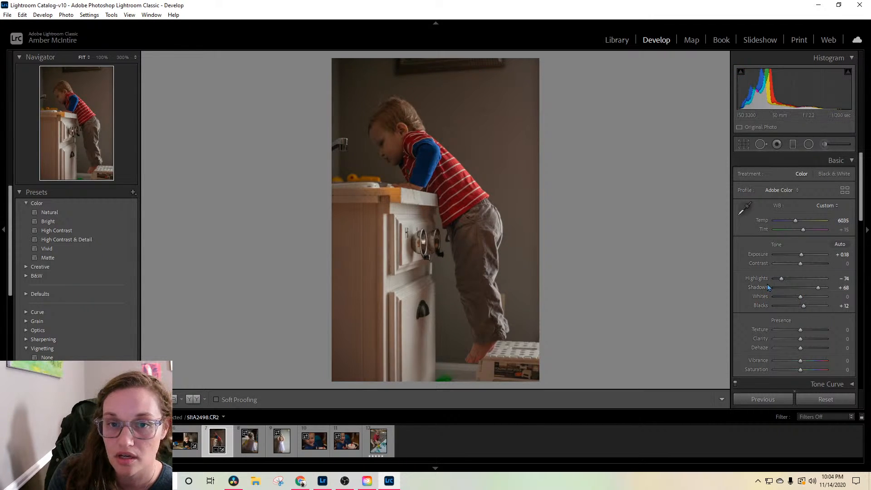
Step: Set the luminance noise reduction of the cabinet photo to 15
scroll(771, 287, down, 4)
scroll(771, 287, down, 8)
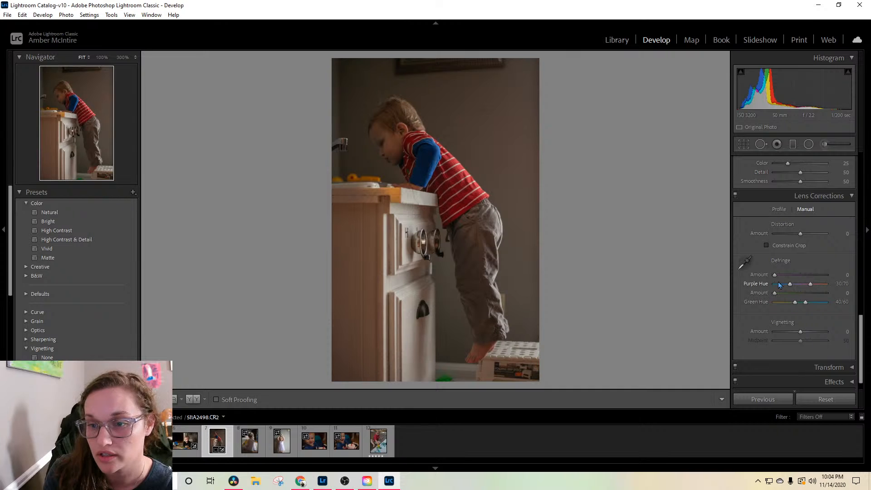
scroll(779, 285, up, 3)
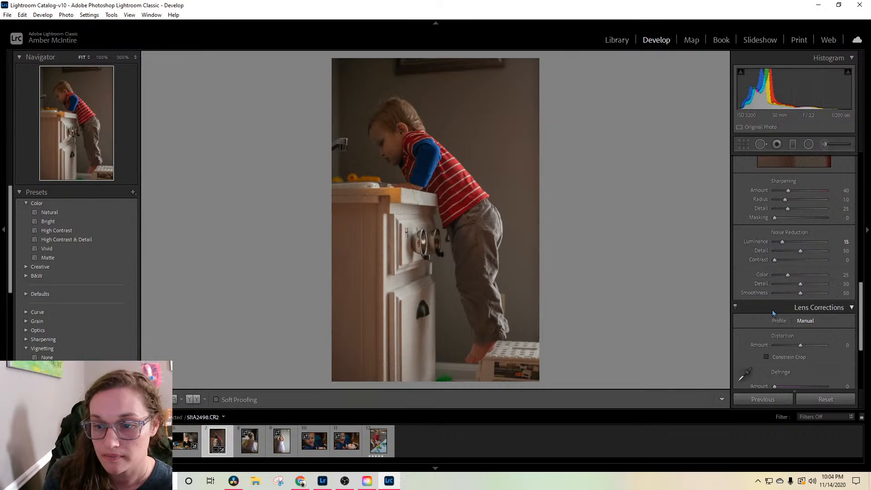
scroll(773, 313, down, 3)
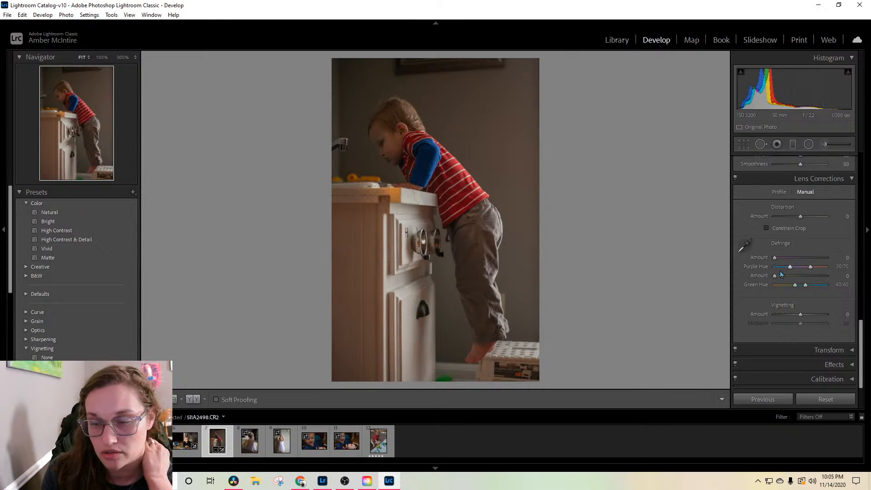
Step: Set the cabinet photo's exposure to +0.61 and contrast to -12
scroll(809, 257, up, 3)
scroll(810, 258, up, 8)
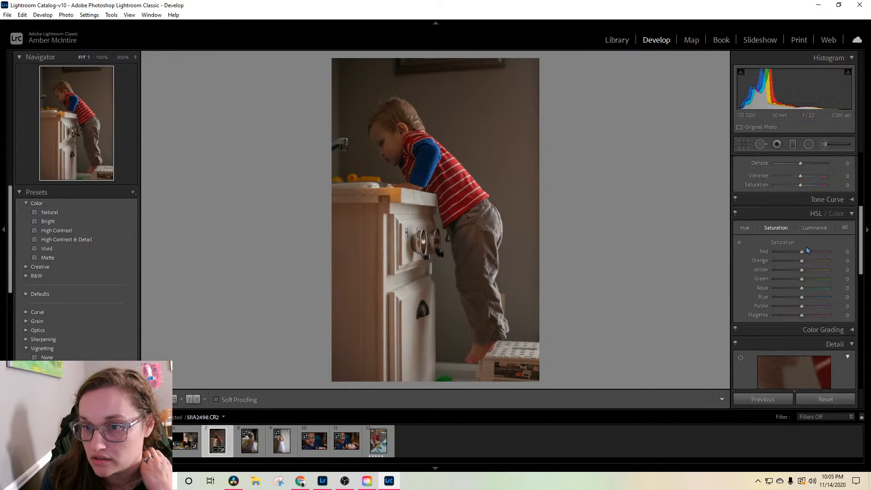
drag(801, 255, 803, 256)
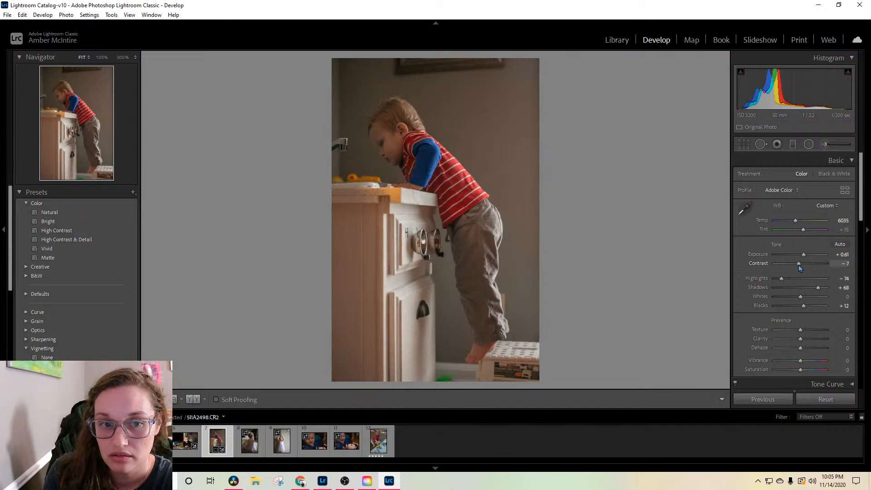
drag(799, 268, 798, 270)
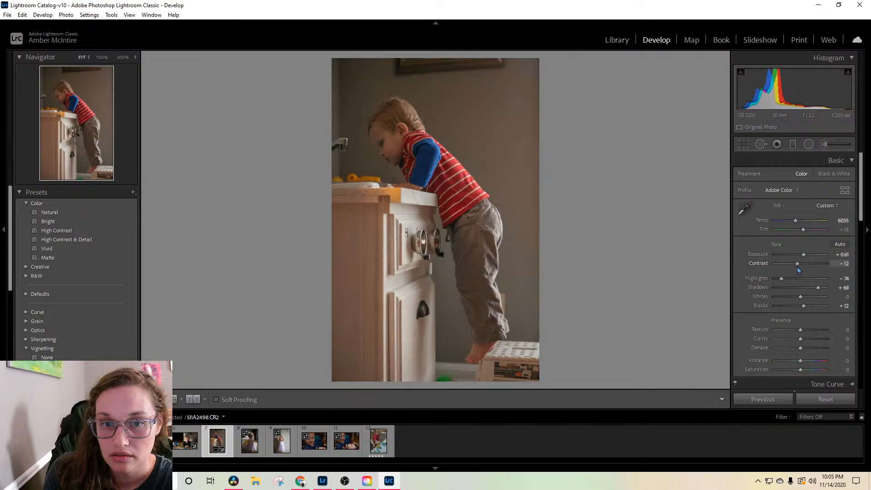
Step: Heal the spot on the wall behind the boy with a size 79 brush, sampling from clean wall nearby
click(761, 144)
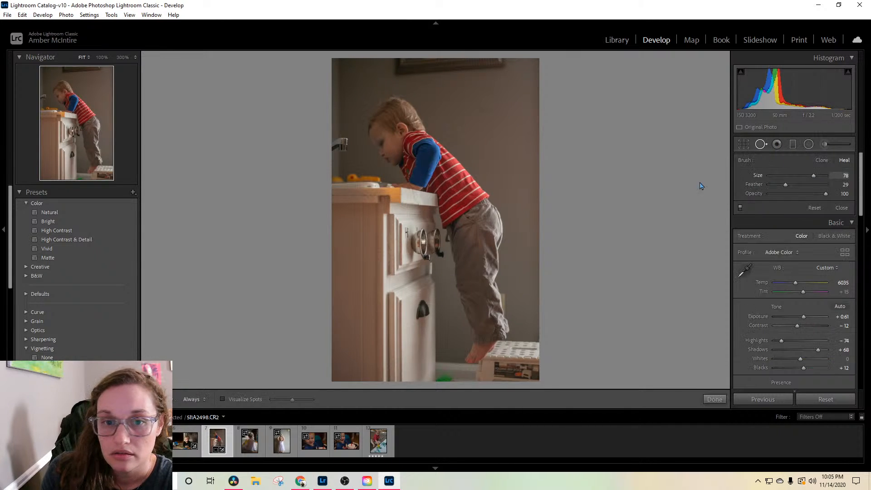
click(482, 110)
drag(517, 108, 519, 143)
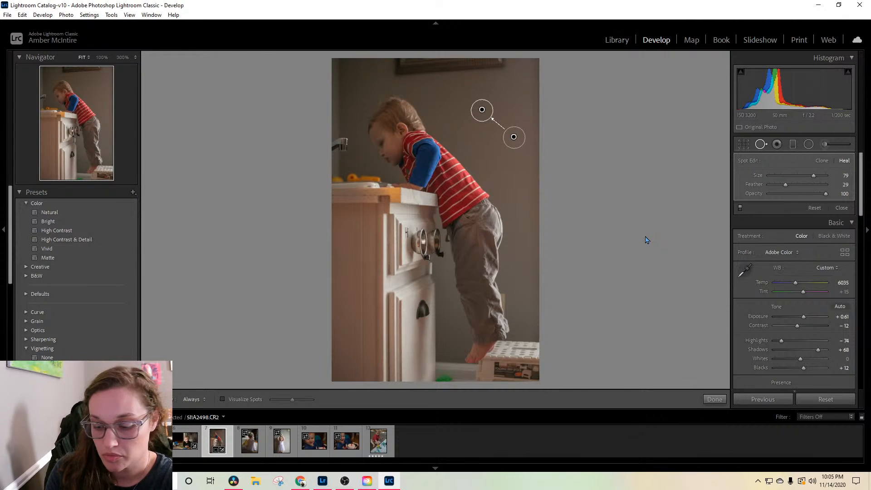
click(647, 240)
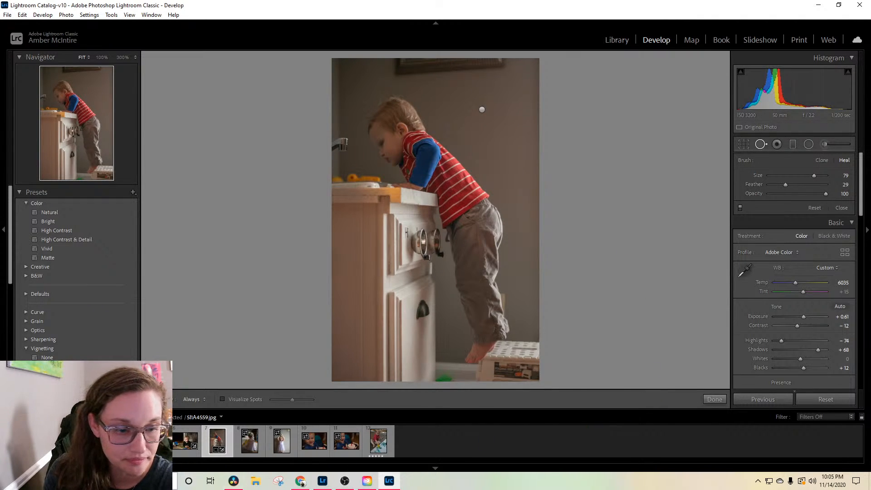
Step: Open the photo of the girl in the lavender dress, set its temperature to 5070 and crop it slightly tighter
click(249, 453)
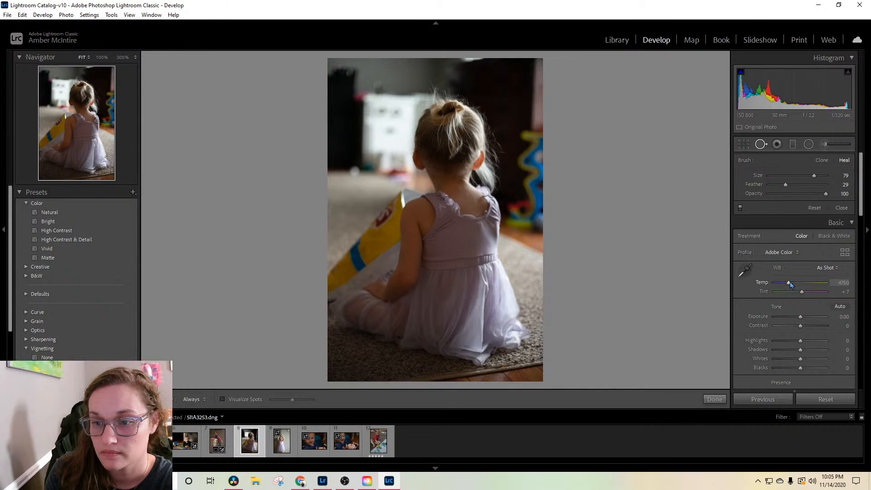
drag(790, 284, 792, 284)
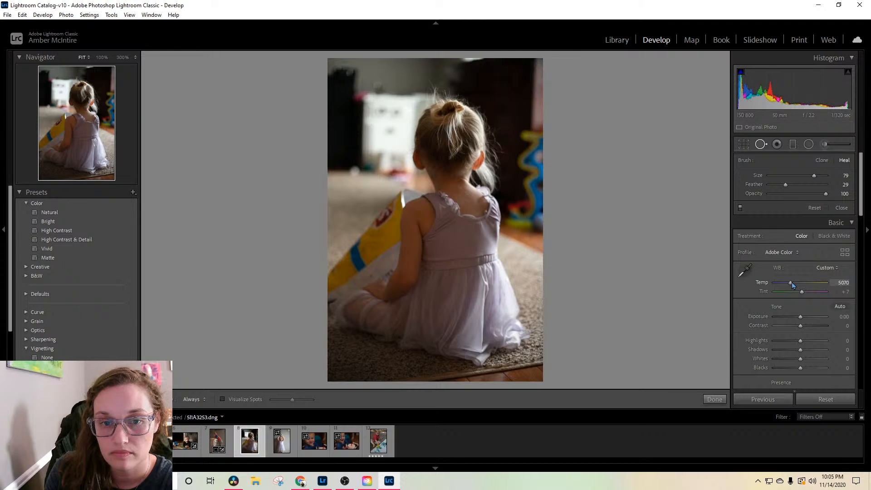
click(744, 144)
drag(544, 61, 534, 64)
key(Return)
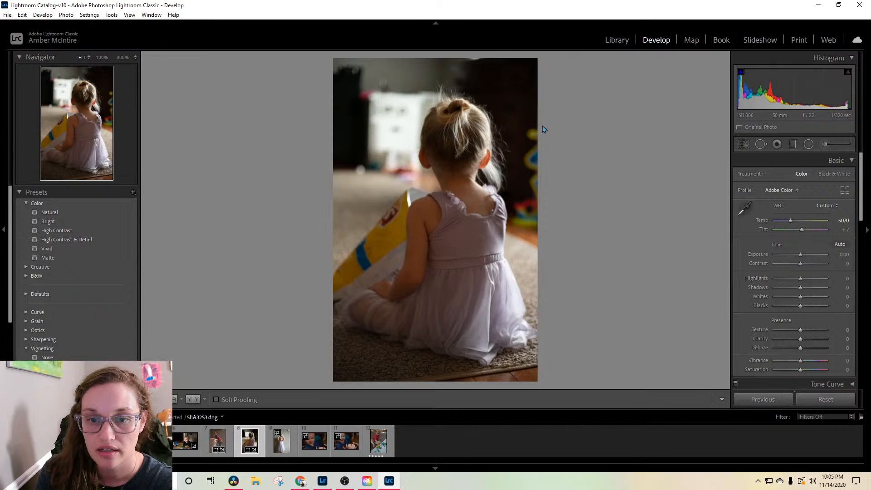
Step: Start a brush mask with exposure -0.98, shadows 11 and saturation -8, and paint it over the colorful toys in the dark background
click(761, 148)
click(762, 147)
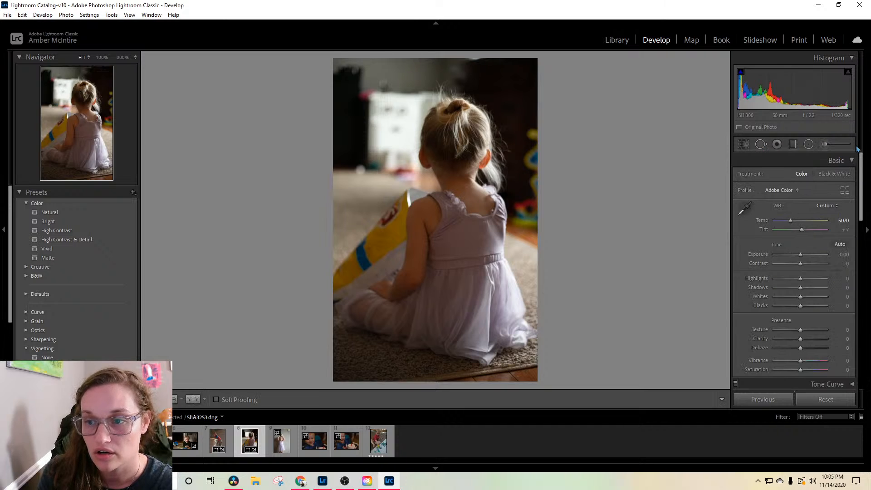
click(825, 145)
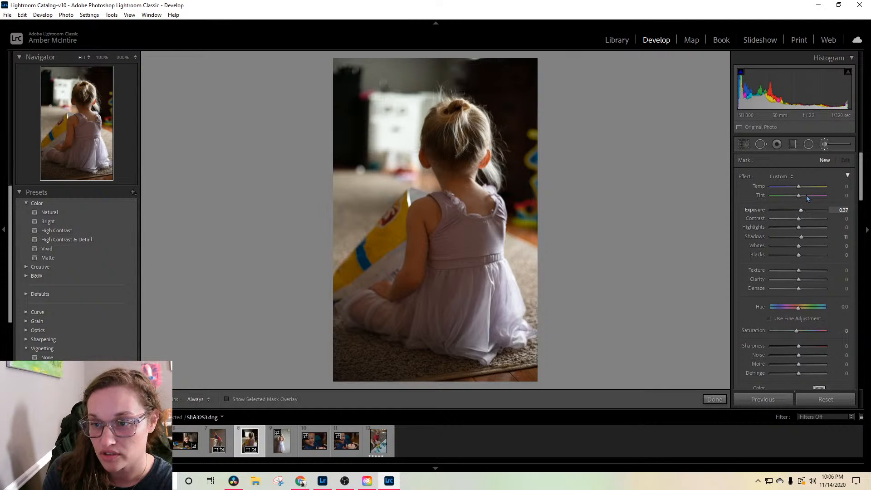
click(824, 145)
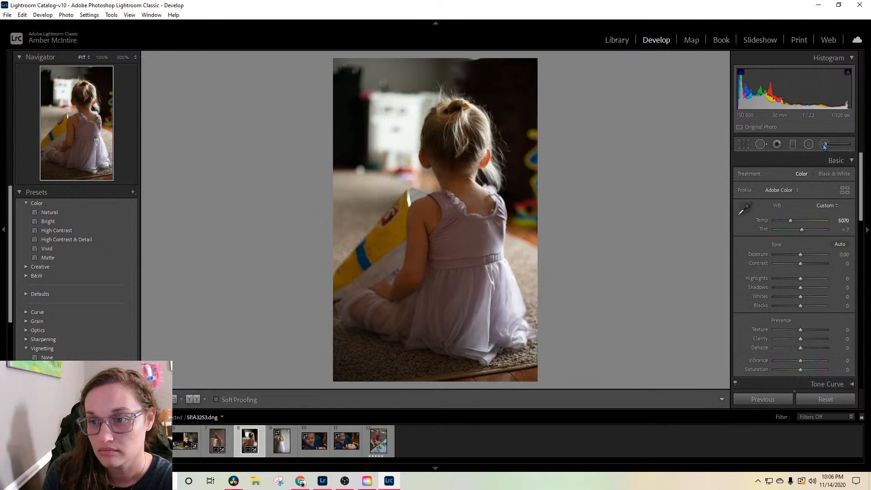
click(825, 145)
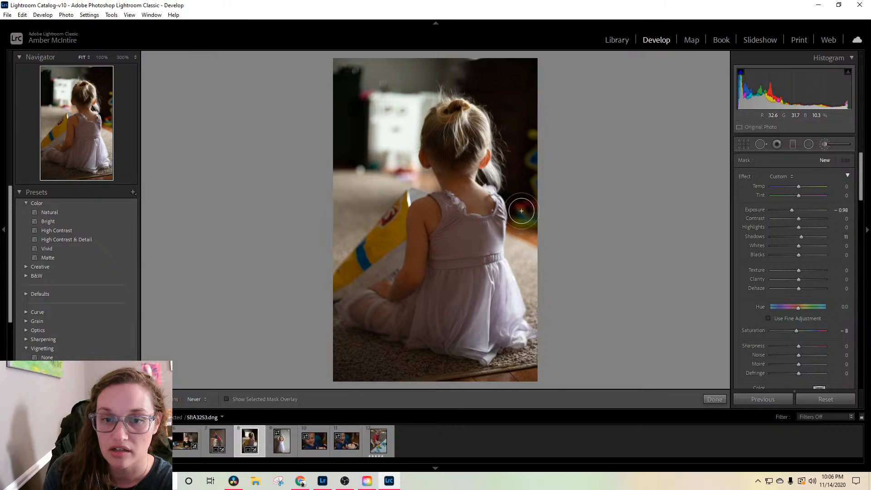
key(h)
click(532, 131)
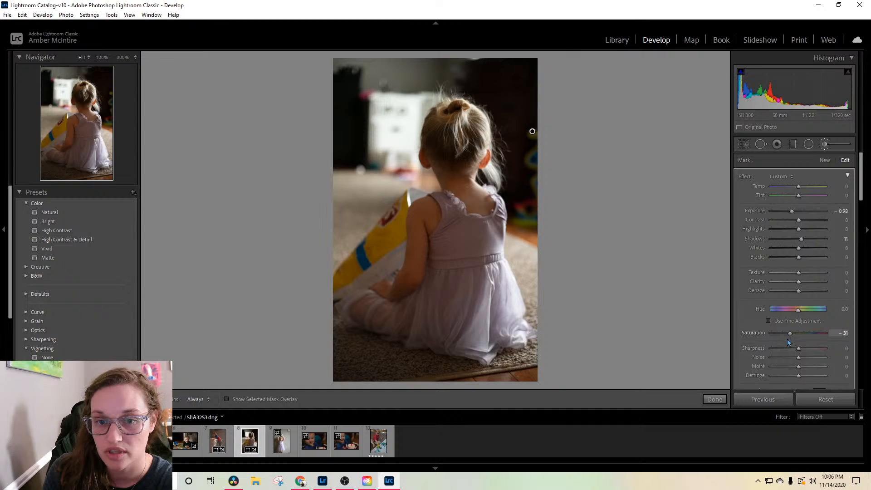
Step: Set the toy mask's saturation to -48 and exposure to -2.99, and paint over the remaining toys beside the girl
drag(787, 340, 783, 341)
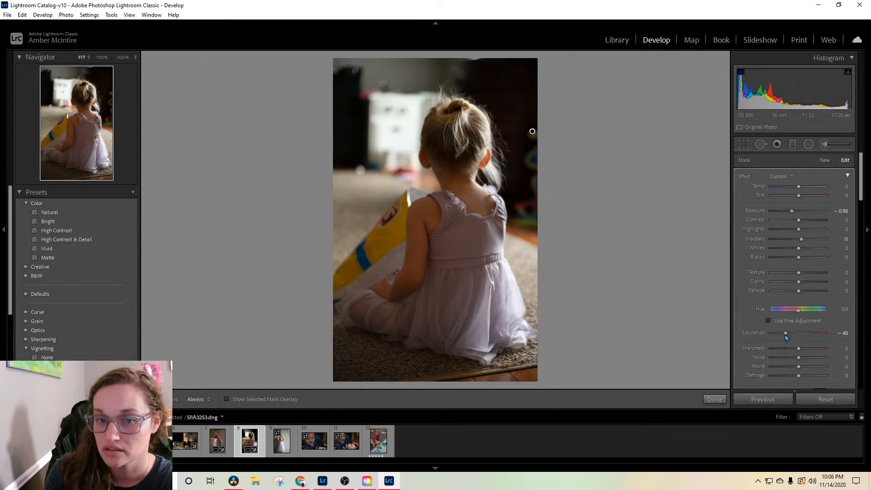
drag(791, 213, 788, 215)
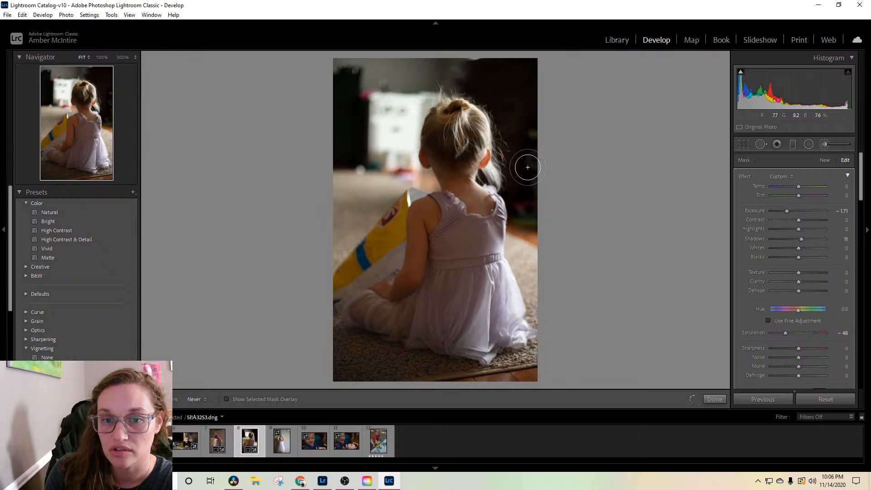
key(h)
key(h)
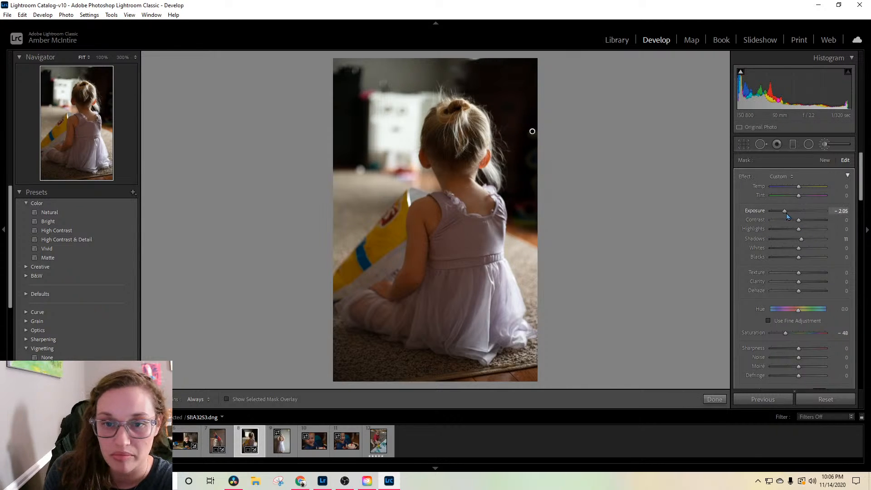
drag(787, 216, 779, 214)
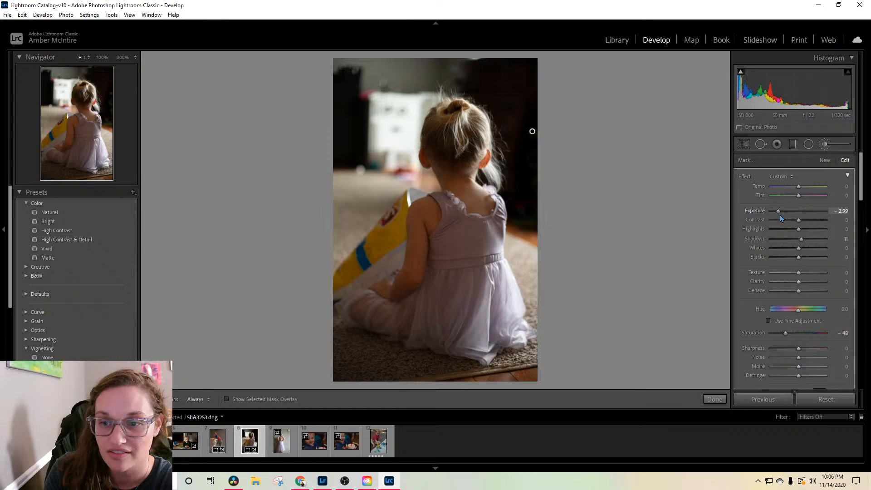
key(h)
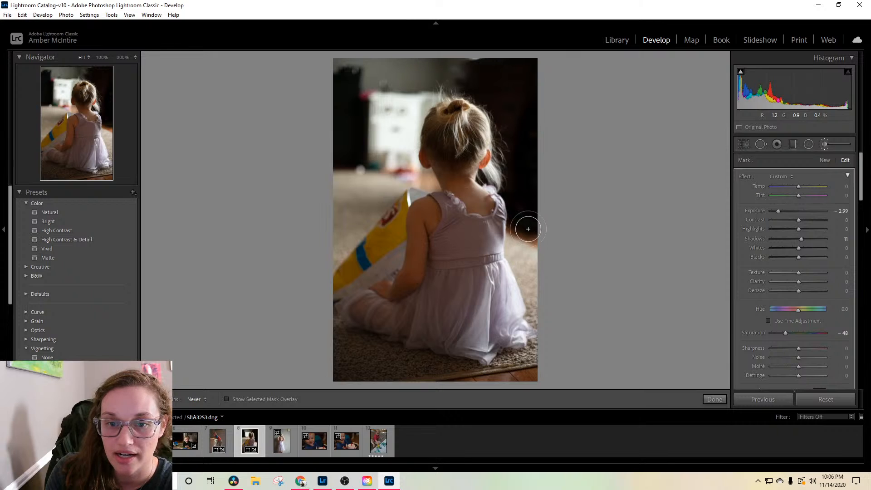
mouse_move(521, 224)
mouse_down()
mouse_move(533, 223)
mouse_move(540, 206)
mouse_up()
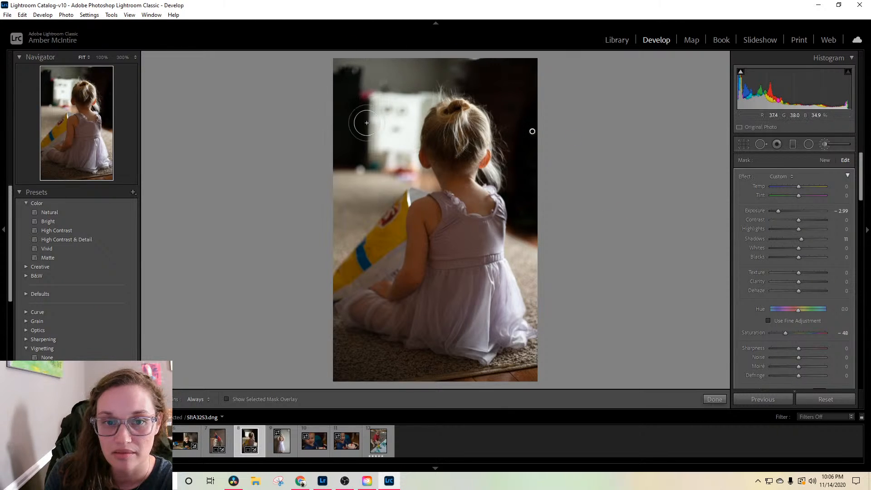
Step: Straighten the girl photo's crop to an angle of -0.95, apply it, and set highlights to -47
click(742, 144)
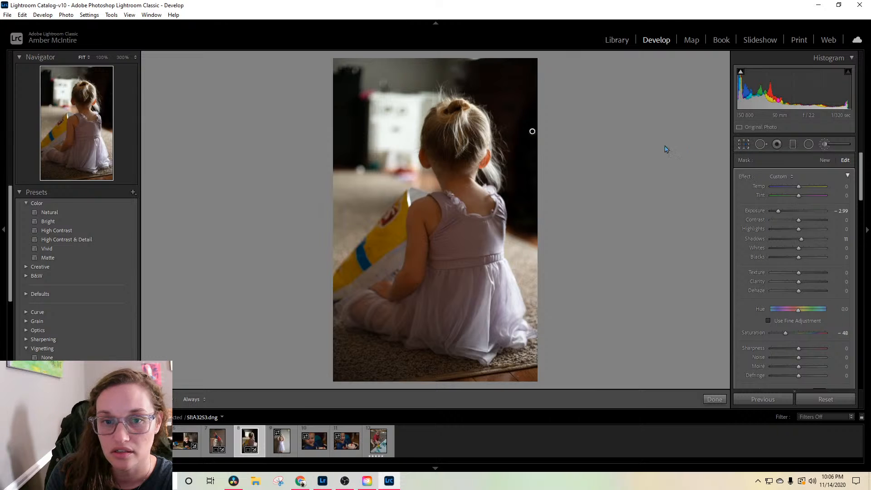
drag(590, 142, 589, 128)
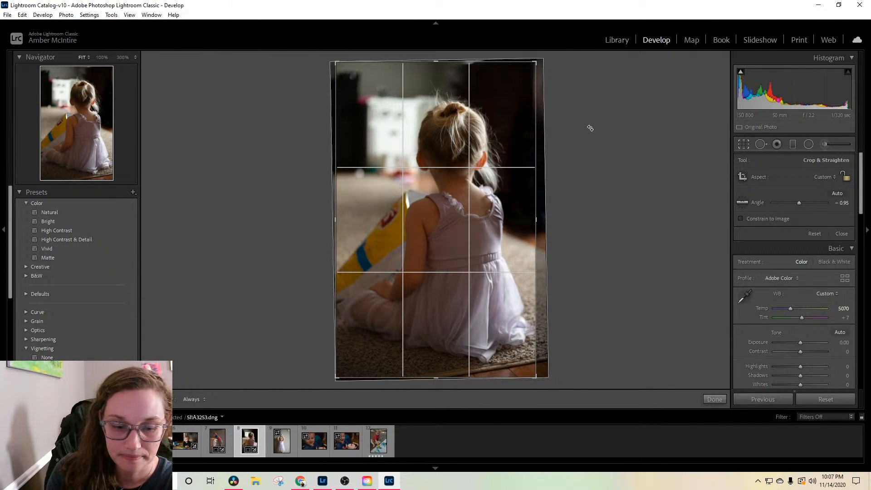
key(Return)
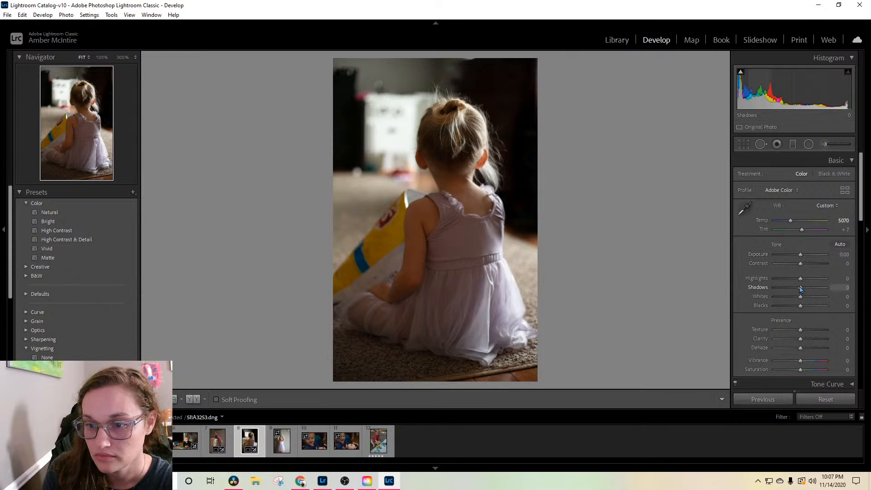
drag(799, 284, 786, 291)
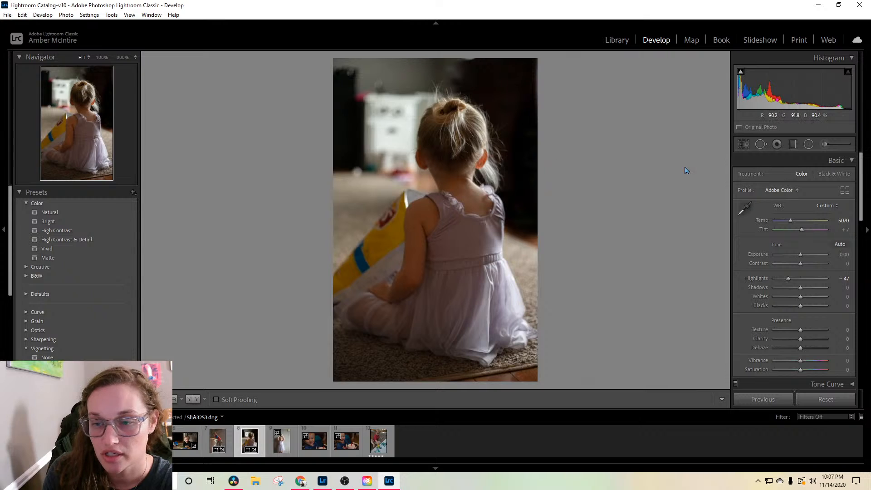
Step: Paint a new brush mask over the bright white furniture behind the girl, with exposure -0.98, contrast -41, highlights -29 and clarity -36
click(825, 144)
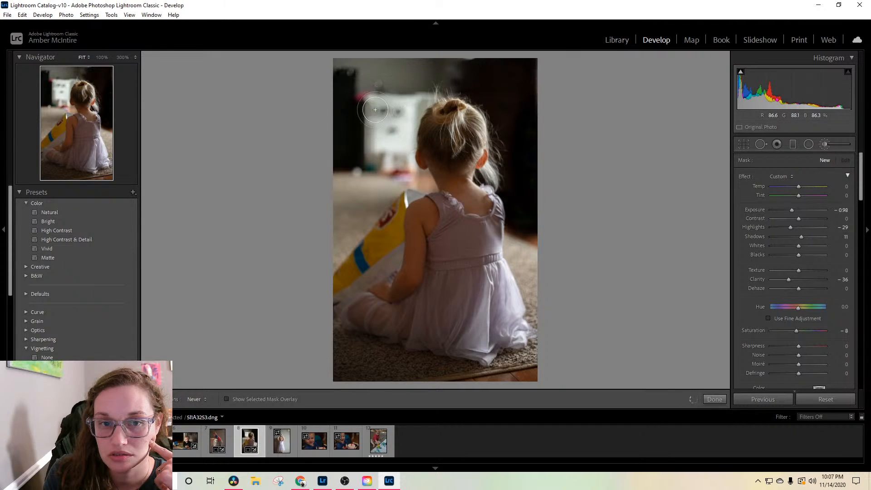
key(h)
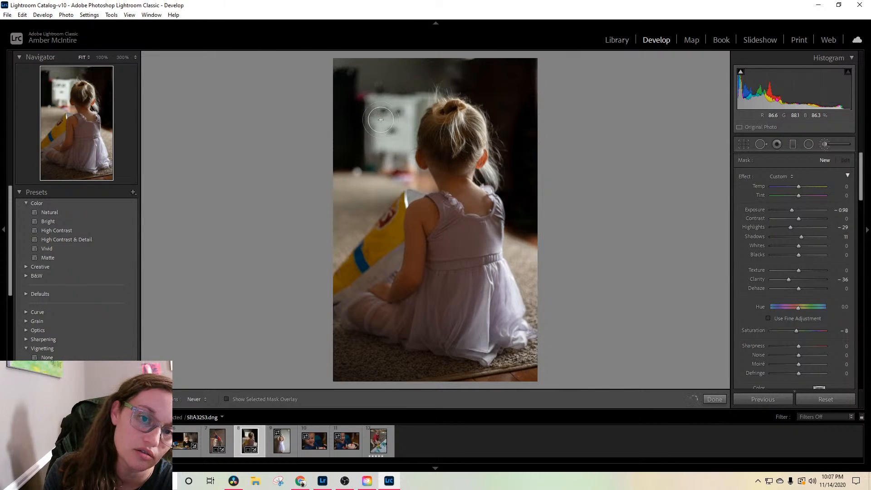
drag(392, 101, 484, 86)
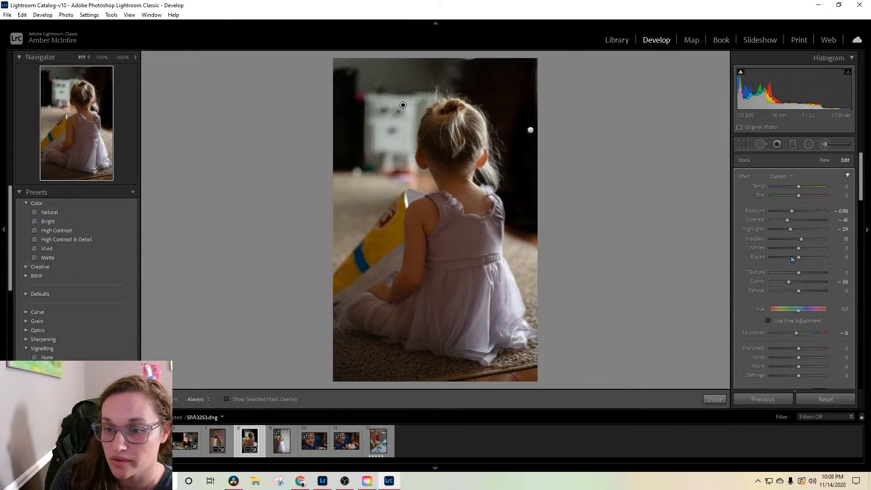
Step: Try healing the dark marks on the white furniture at size 77, adjusting feather to 62 and repositioning the source areas
click(764, 146)
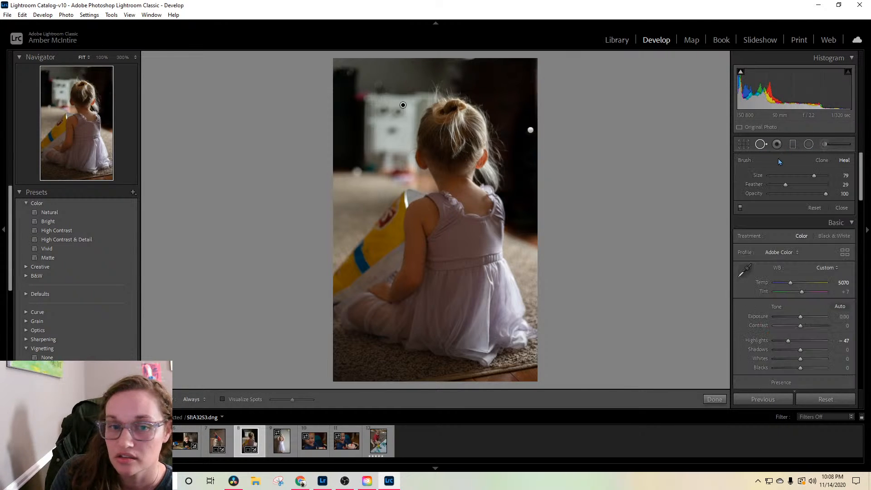
scroll(383, 109, down, 1)
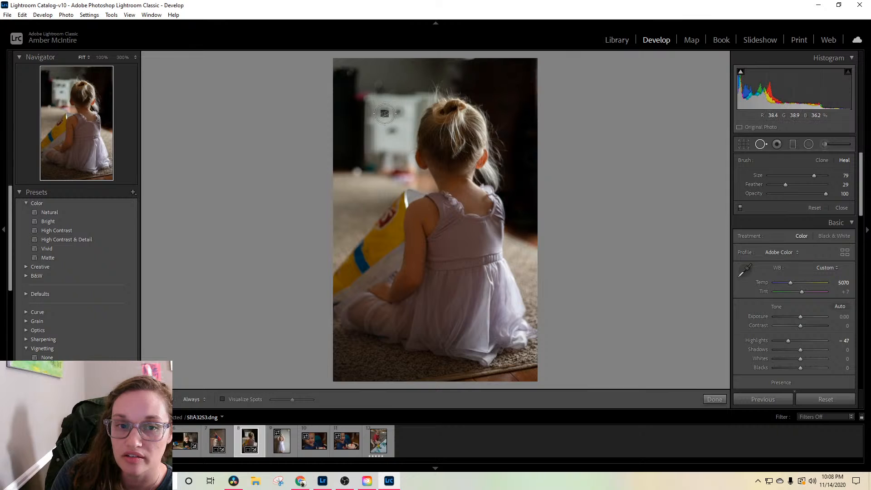
scroll(394, 112, down, 1)
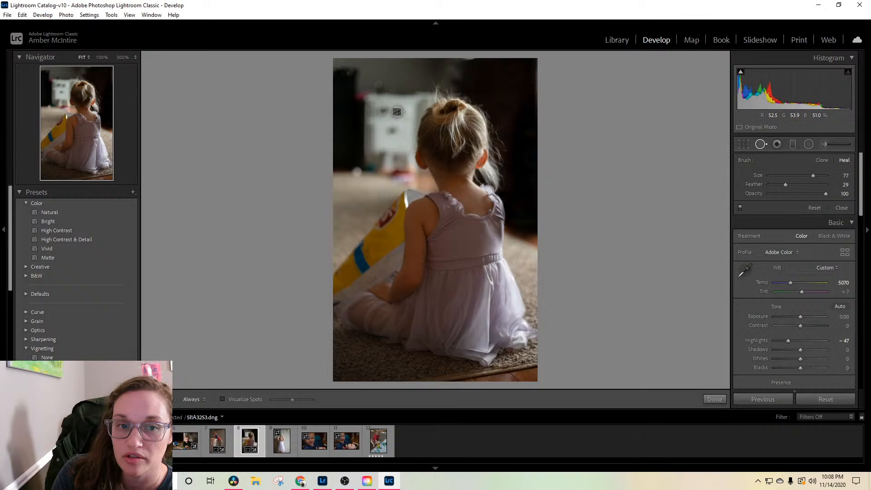
click(397, 112)
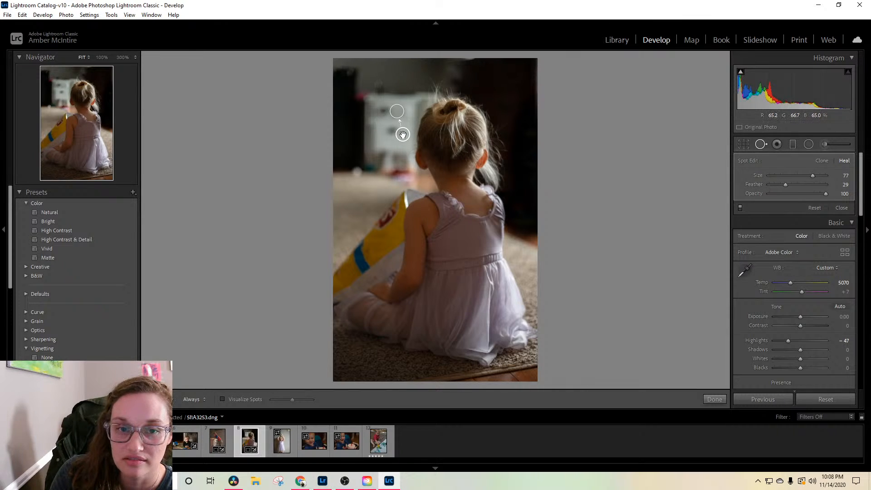
drag(404, 138, 400, 147)
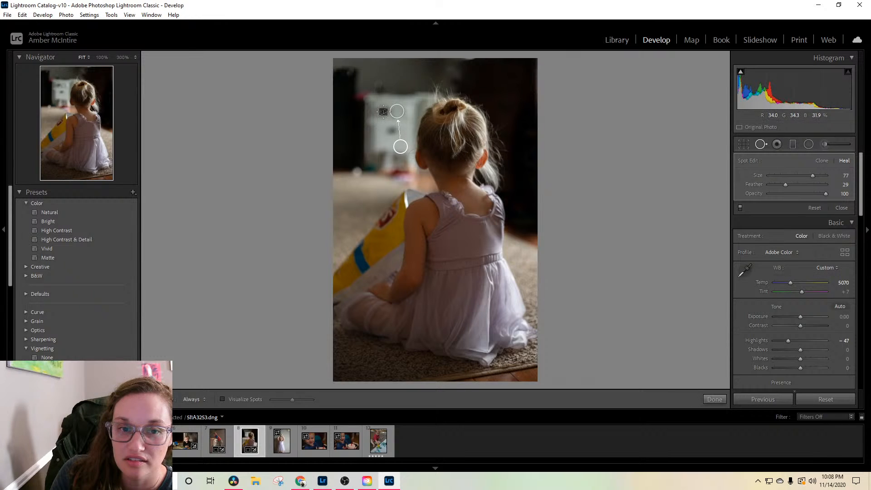
mouse_move(383, 111)
mouse_down()
mouse_move(396, 112)
mouse_move(394, 140)
mouse_up()
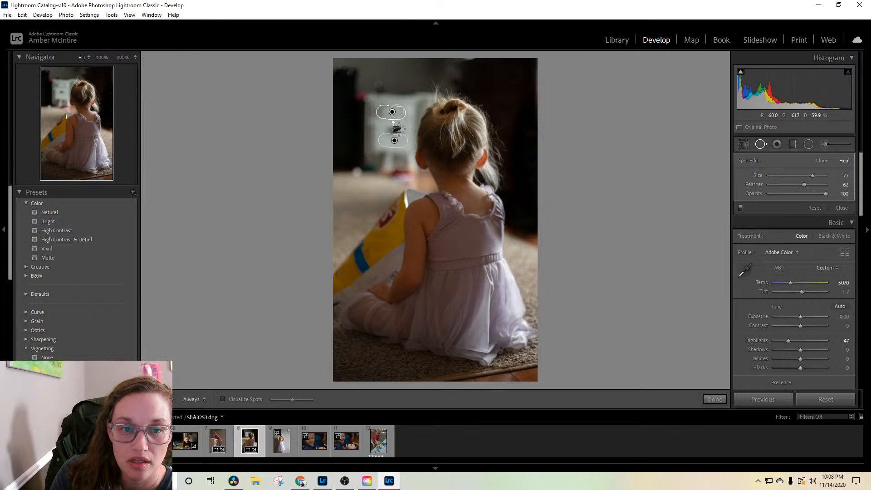
mouse_move(402, 129)
mouse_down()
mouse_move(389, 129)
mouse_move(407, 125)
mouse_up()
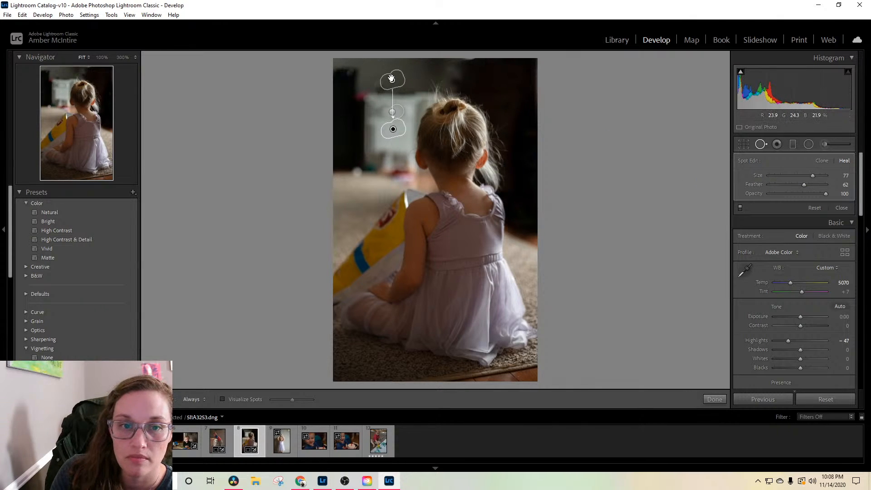
mouse_move(391, 80)
mouse_down()
mouse_move(399, 149)
mouse_move(395, 142)
mouse_move(404, 143)
mouse_up()
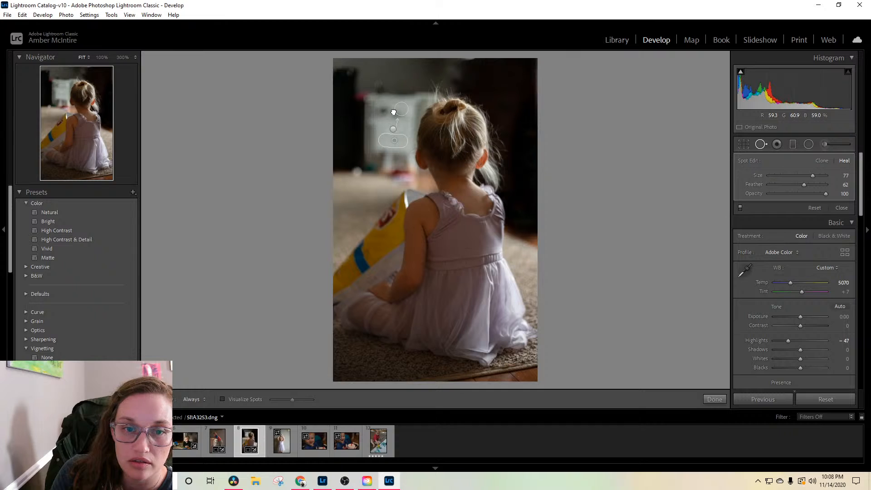
Step: Try further healing strokes across the upper part of the white furniture, up to size 81 with feather 83, and finish healing
drag(393, 112, 399, 116)
click(401, 112)
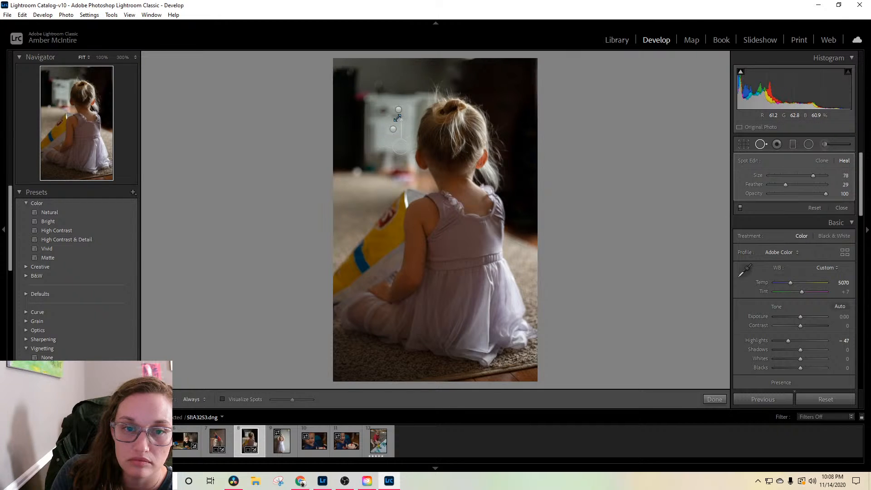
drag(402, 146, 394, 141)
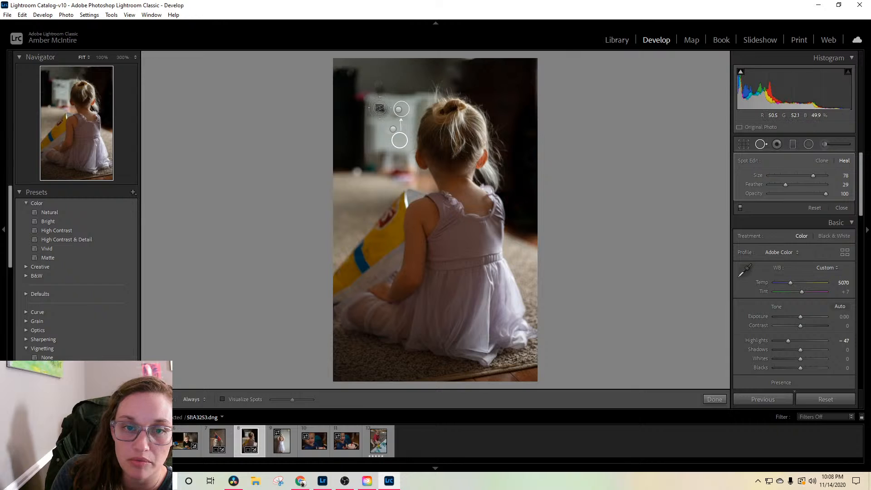
mouse_move(380, 110)
mouse_down()
mouse_move(394, 112)
mouse_move(383, 154)
mouse_move(386, 143)
mouse_up()
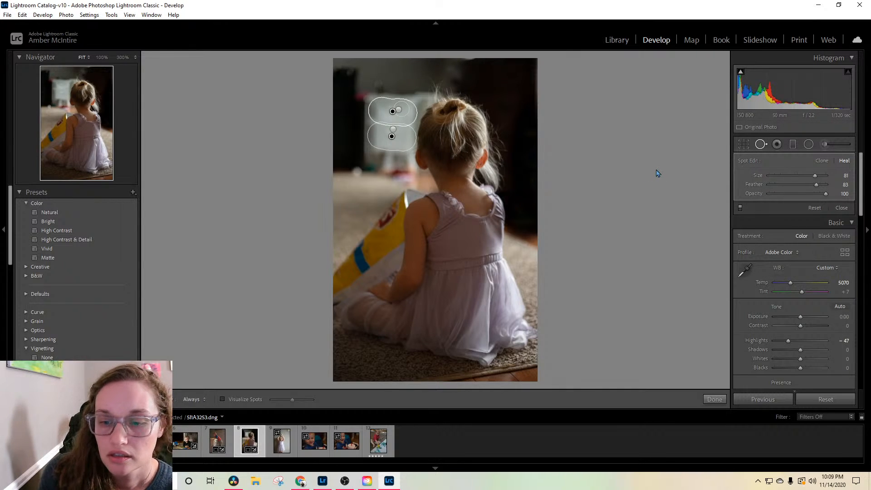
click(714, 399)
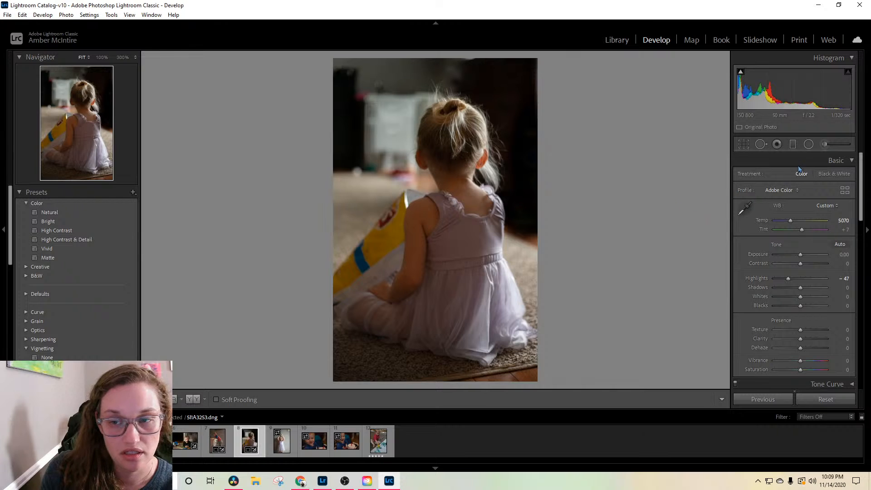
Step: Reopen spot healing and delete all the healing spots from the white furniture in the background
click(764, 144)
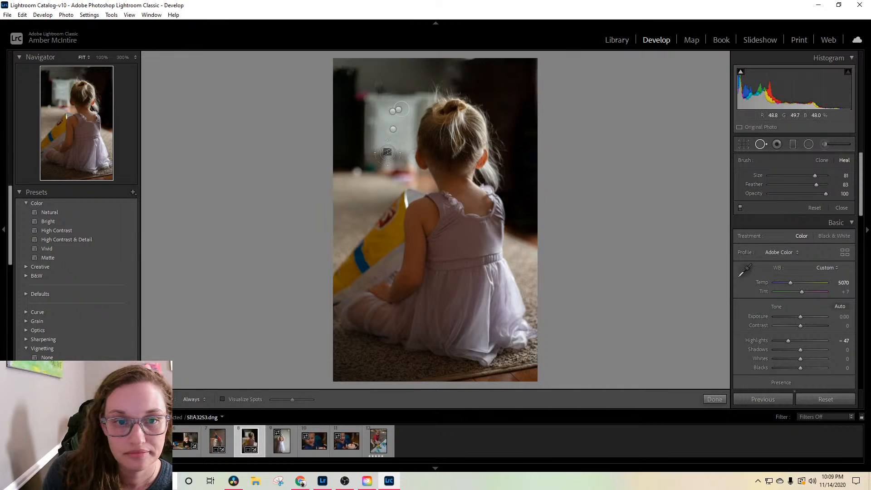
click(389, 133)
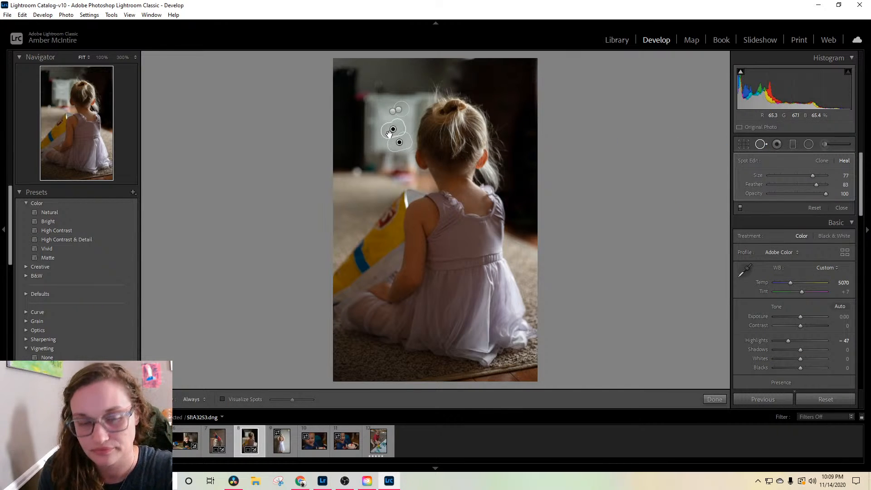
key(Delete)
click(398, 111)
key(Delete)
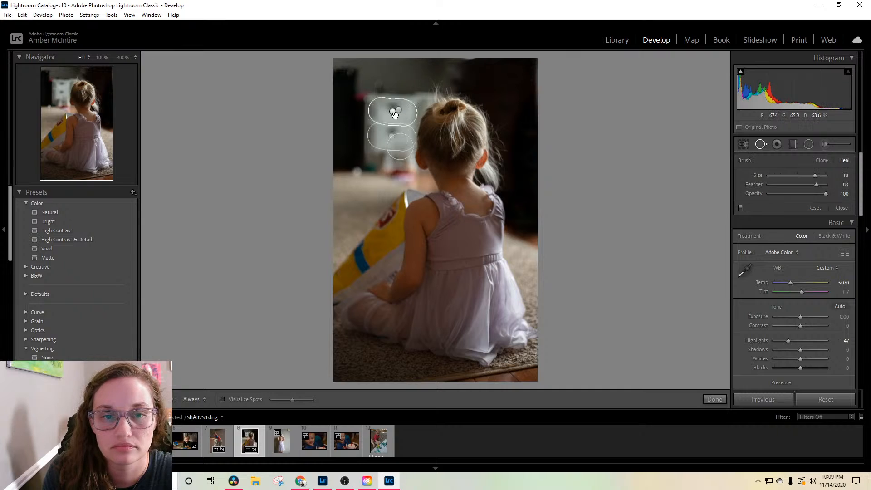
click(394, 114)
key(Delete)
click(395, 128)
key(Delete)
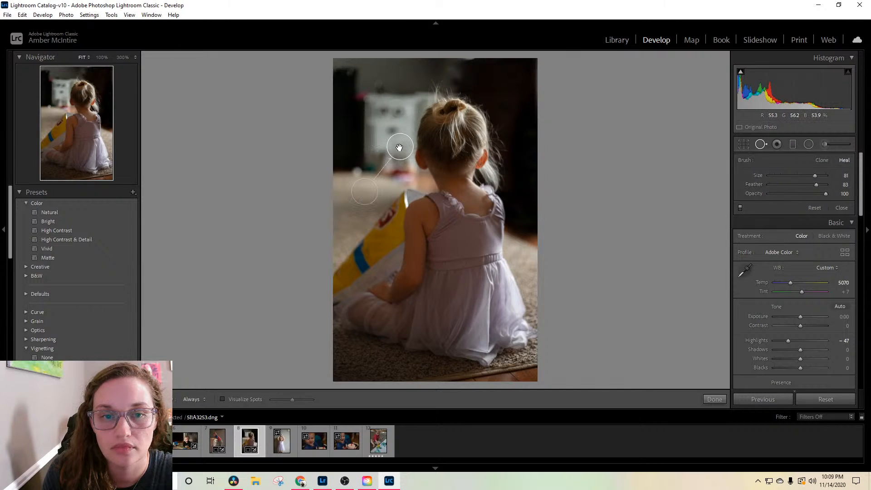
click(399, 148)
key(Delete)
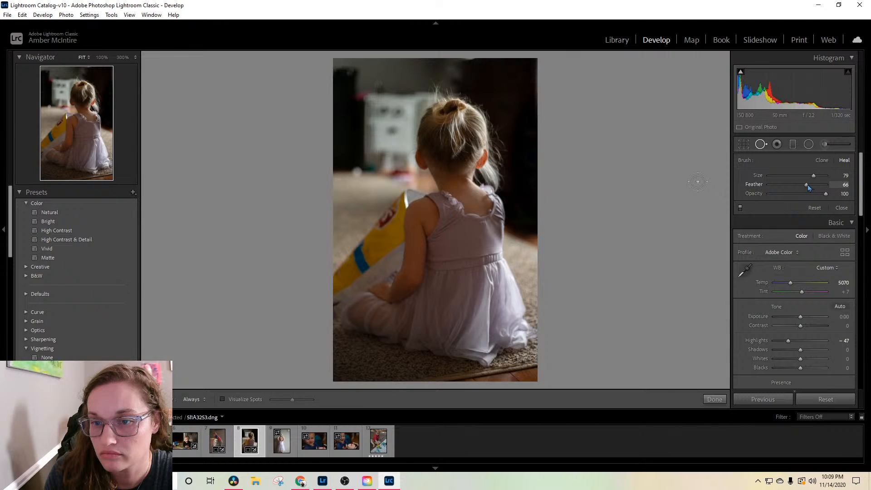
Step: Heal the dark marks on the white furniture again with feather 62 and size 79 to 80, adjust the source areas, and finish healing
drag(808, 187, 804, 186)
click(389, 130)
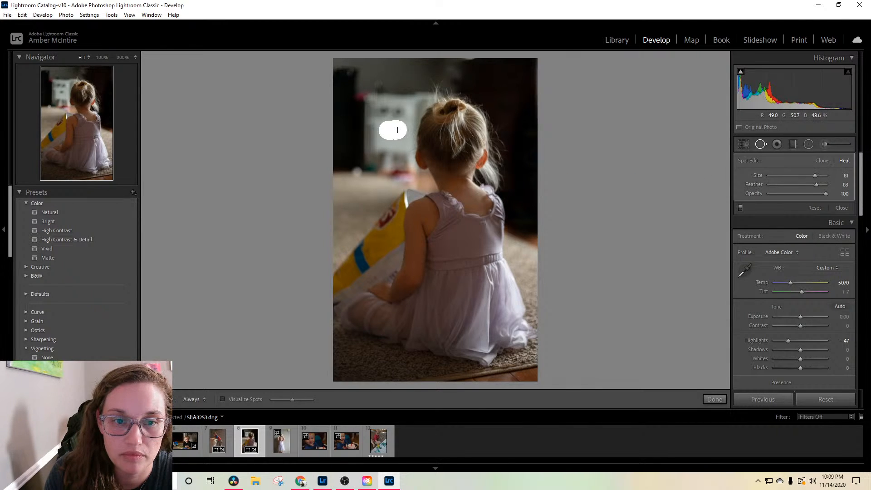
mouse_move(410, 110)
mouse_down()
mouse_move(398, 150)
mouse_move(388, 71)
mouse_up()
drag(388, 71, 389, 70)
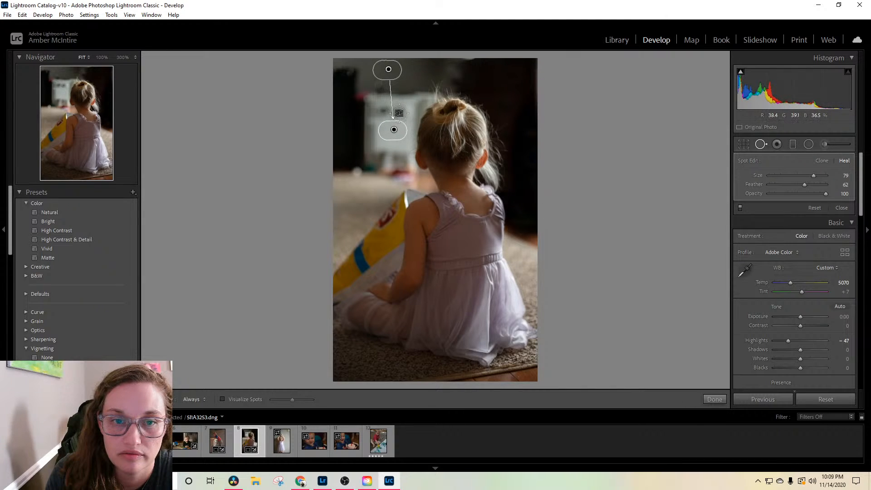
click(395, 134)
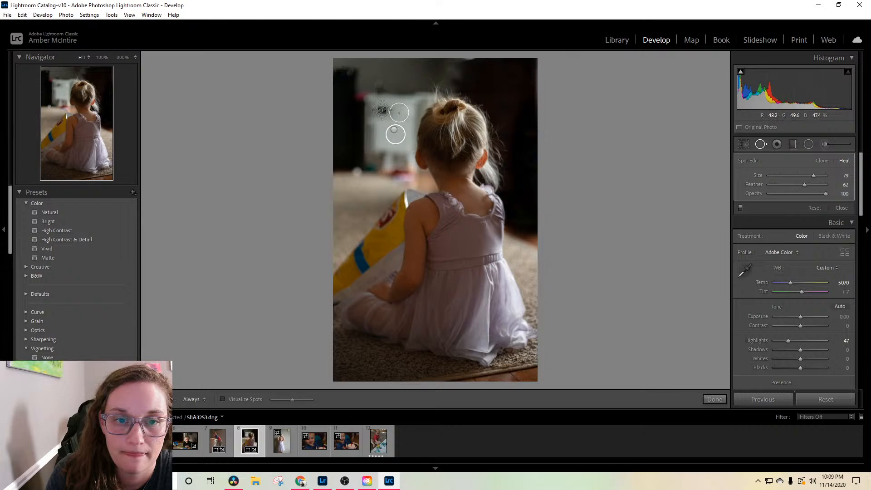
click(384, 111)
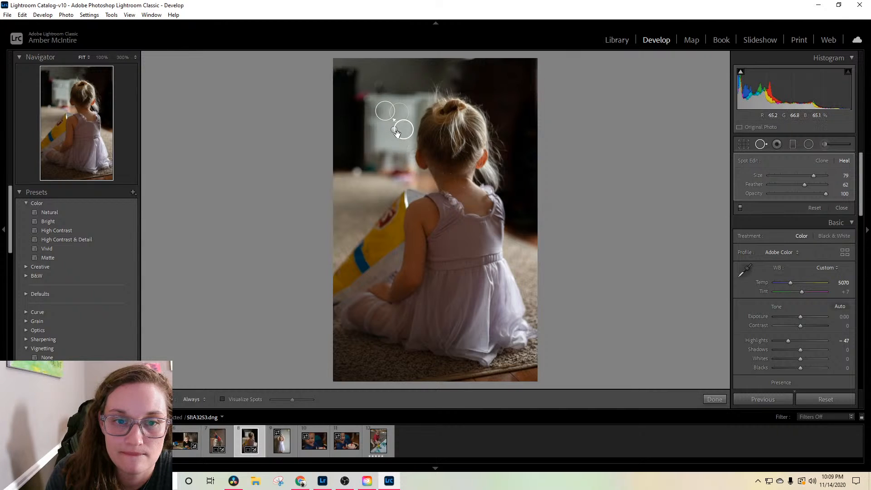
mouse_move(404, 132)
mouse_down()
mouse_move(403, 141)
mouse_move(387, 140)
mouse_move(405, 123)
mouse_move(400, 130)
mouse_move(381, 124)
mouse_up()
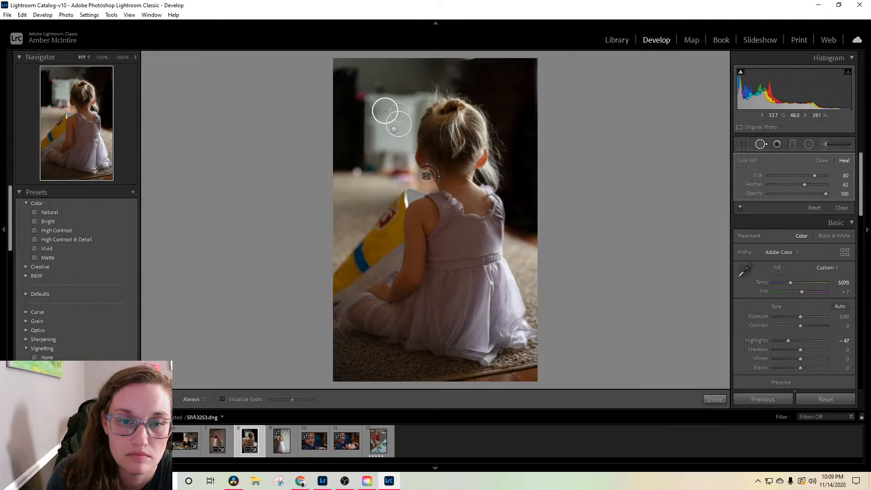
click(712, 399)
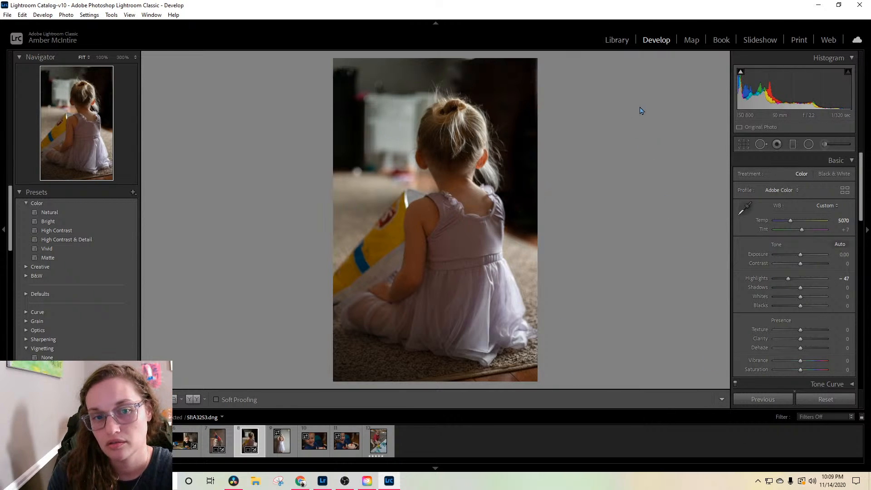
Step: Try painting a brush mask with exposure -0.98 and clarity -61 over the white furniture, undo it, and leave the brush
click(826, 146)
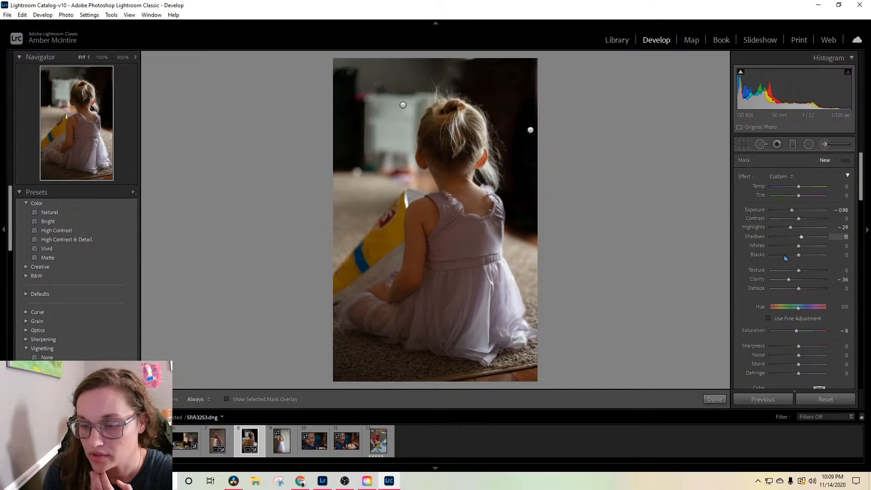
drag(788, 280, 781, 279)
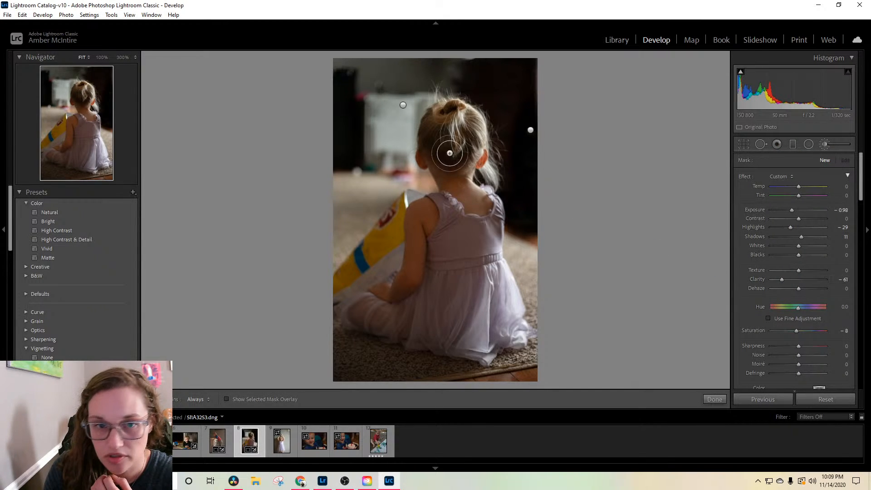
key(h)
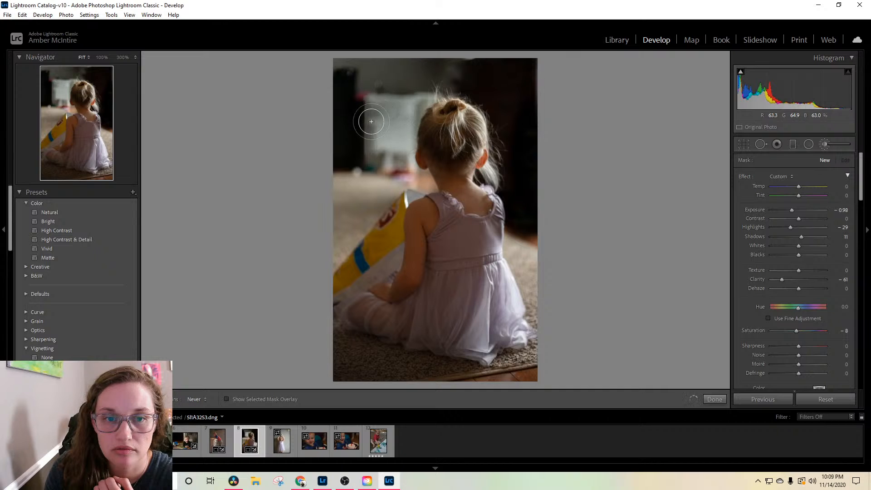
drag(371, 122, 402, 107)
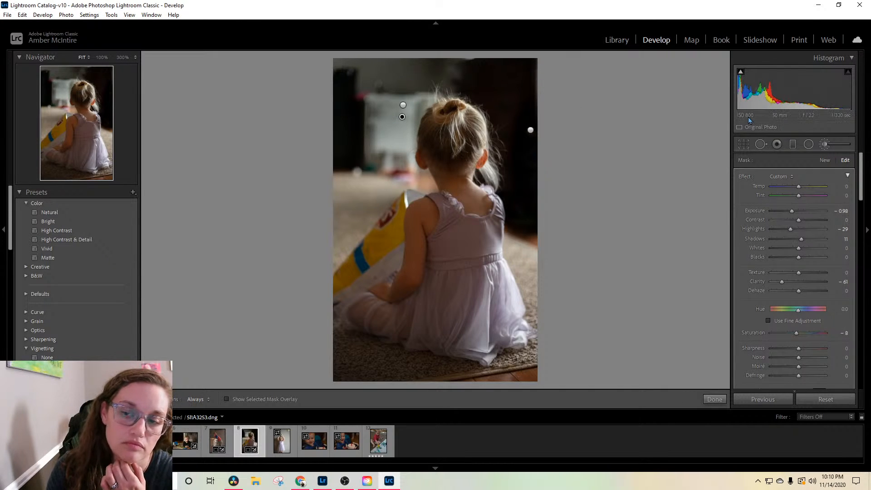
key(ctrl+z)
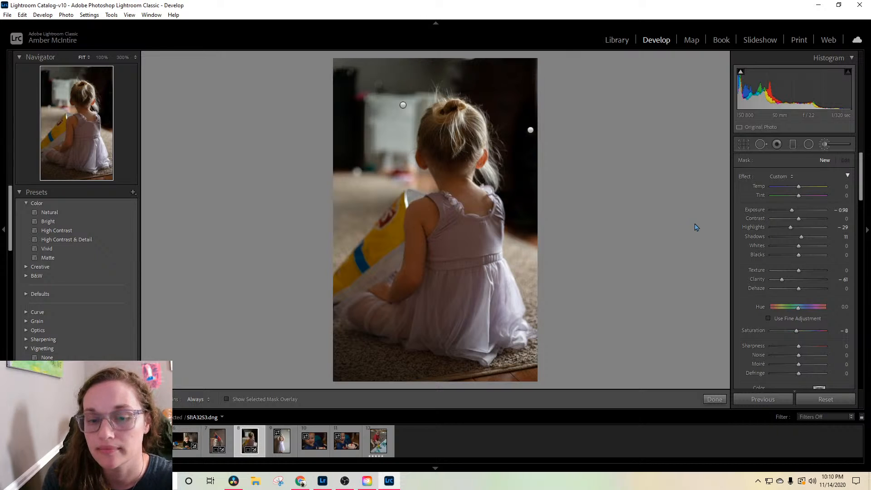
mouse_move(234, 480)
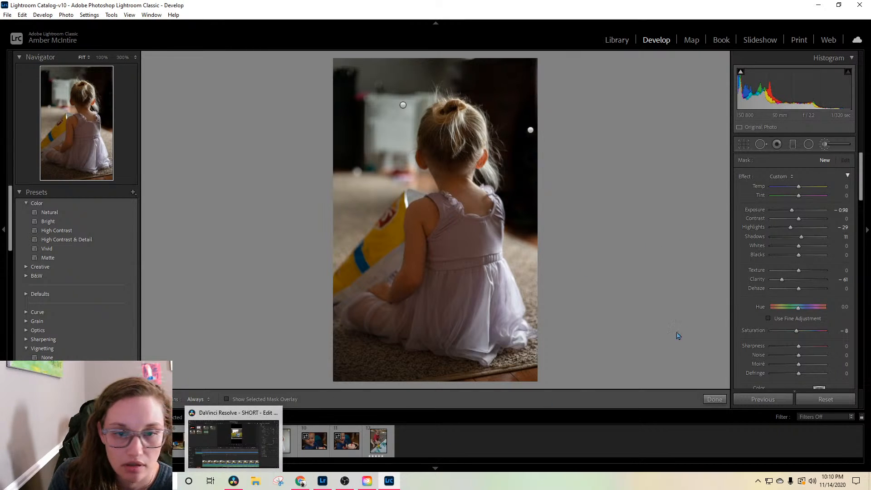
drag(791, 212, 794, 213)
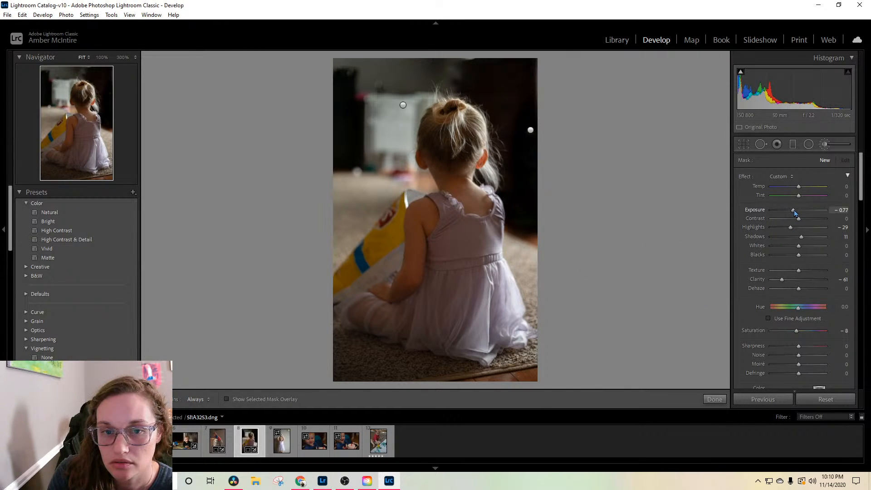
click(824, 152)
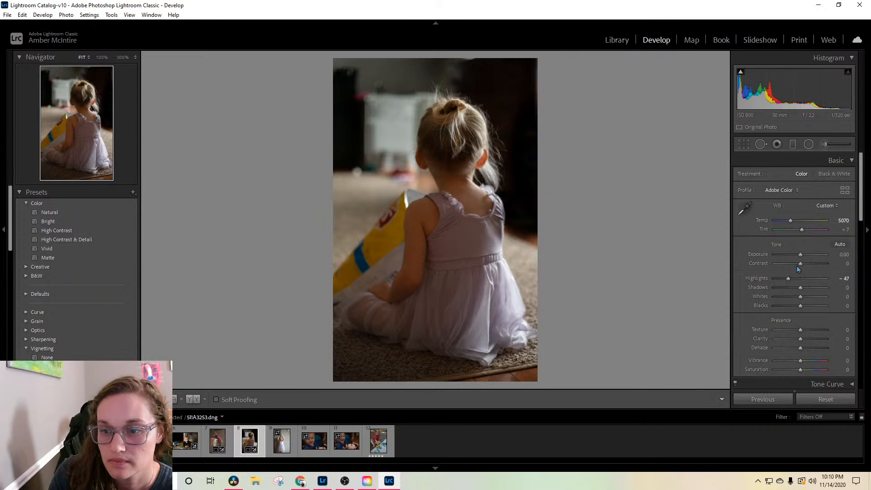
Step: Raise the girl photo's overall exposure to +1.05
drag(800, 254, 806, 253)
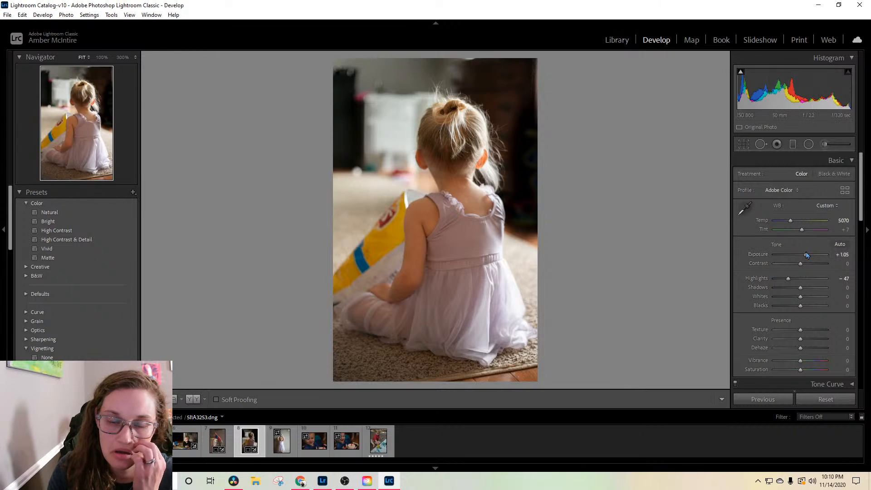
Step: Lower the seated girl photo's highlights to -72 and raise its blacks to +18
drag(790, 281, 783, 280)
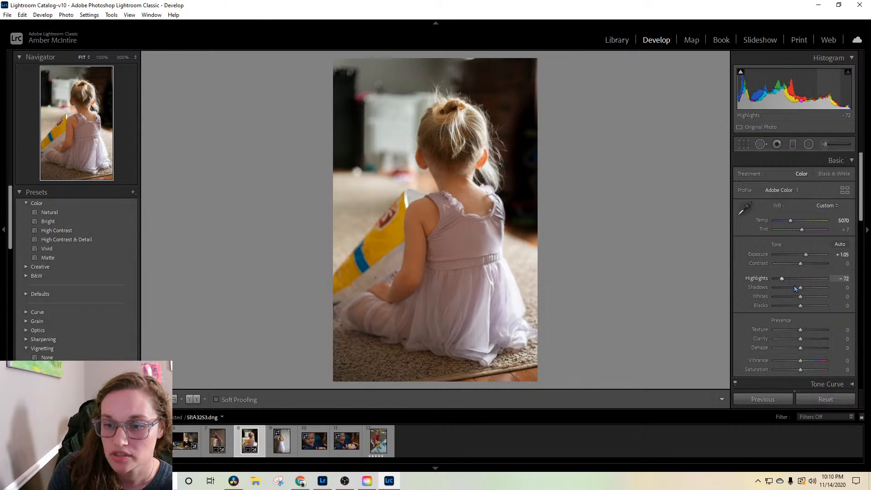
drag(800, 308, 805, 309)
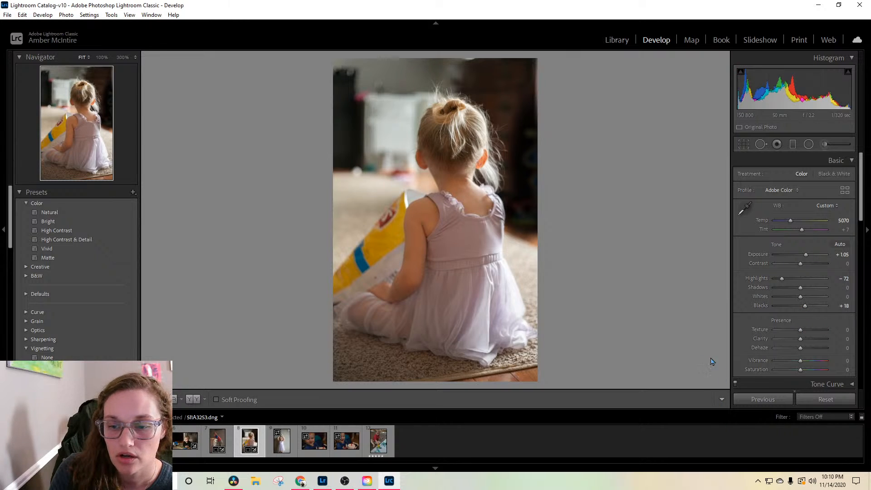
Step: Open the photo of the girl with raised arms, set its exposure to -0.26, and check her face up close
click(281, 444)
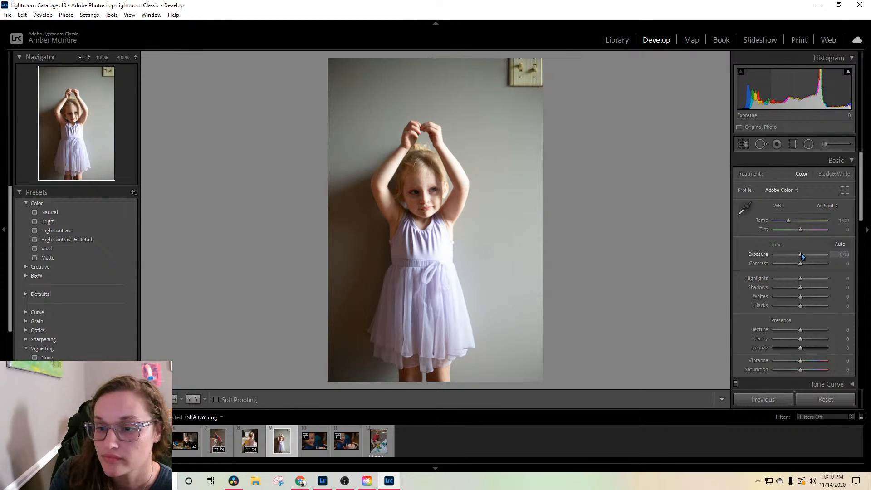
drag(801, 257, 800, 257)
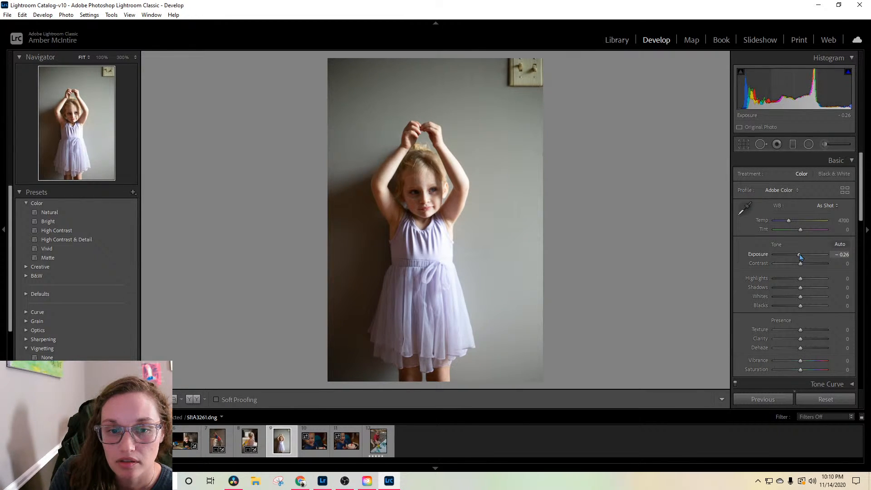
click(422, 195)
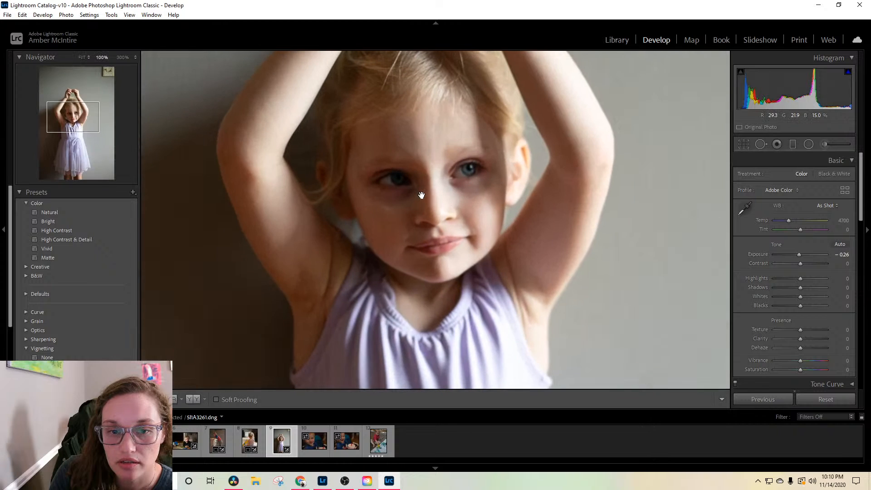
click(421, 196)
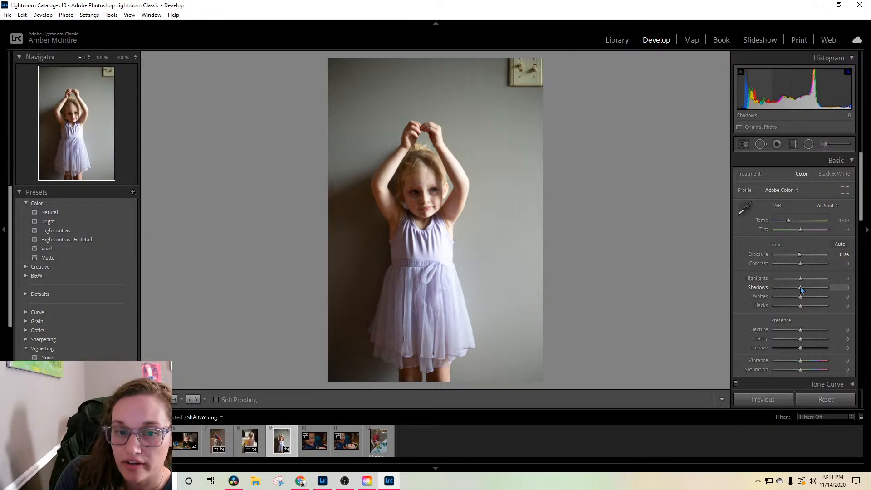
Step: Heal away the light switch on the wall with size 91 and feather 62, sampling from the plain wall below it
key(q)
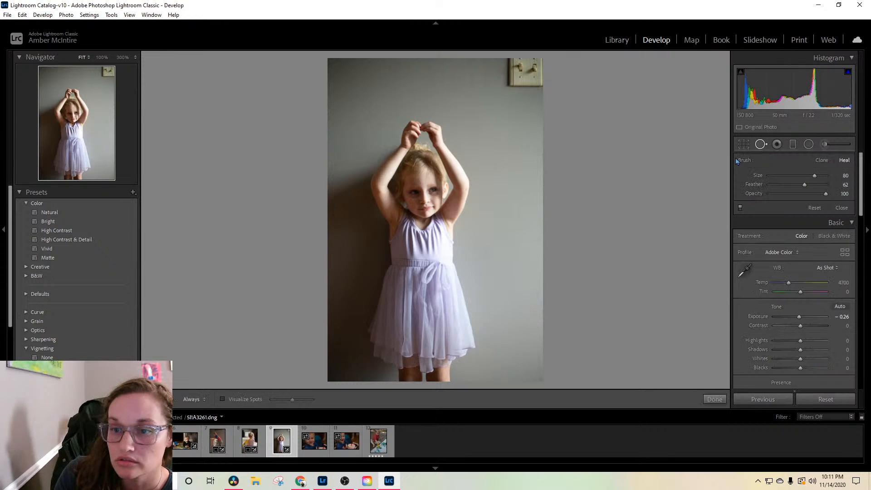
scroll(511, 79, up, 3)
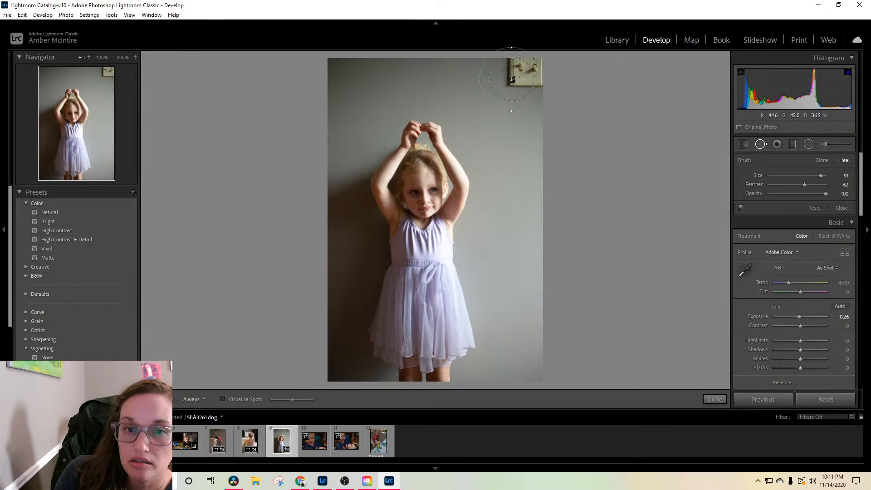
click(511, 79)
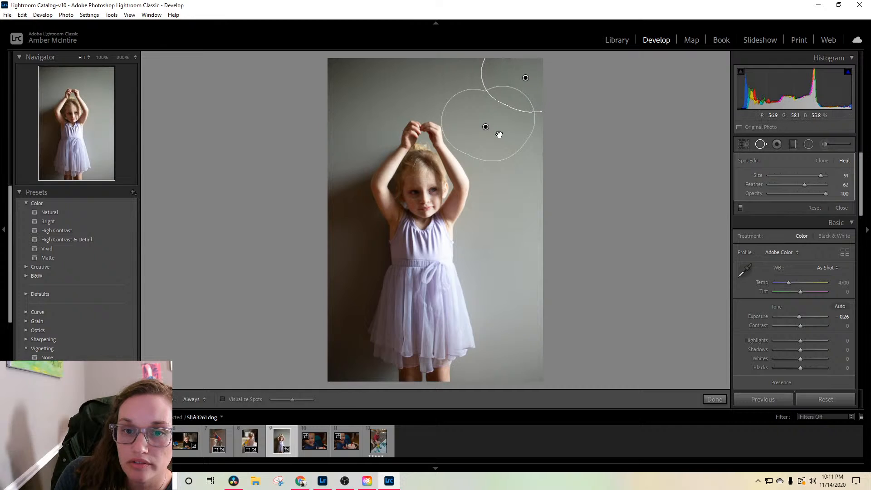
mouse_move(499, 135)
mouse_down()
mouse_move(528, 144)
mouse_move(530, 154)
mouse_up()
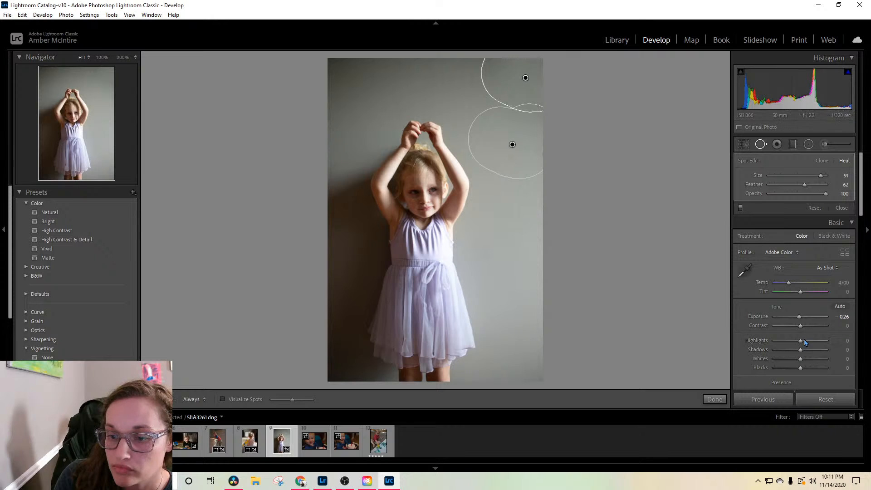
Step: Lower the highlights of the girl's raised-arms photo to -54
drag(802, 343, 788, 350)
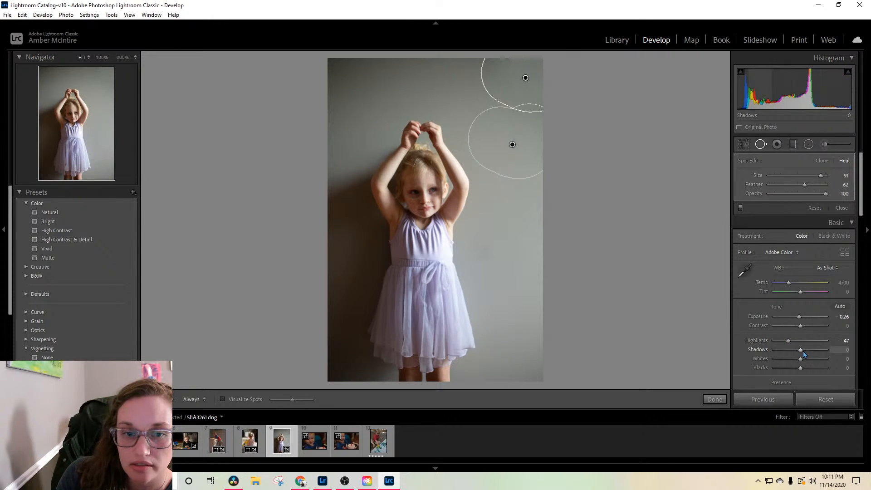
drag(787, 343, 785, 343)
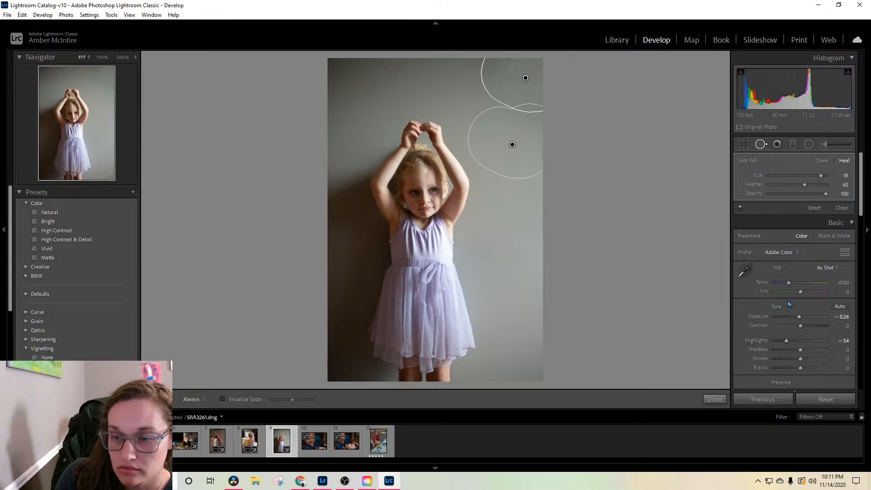
scroll(787, 287, down, 3)
scroll(787, 287, down, 2)
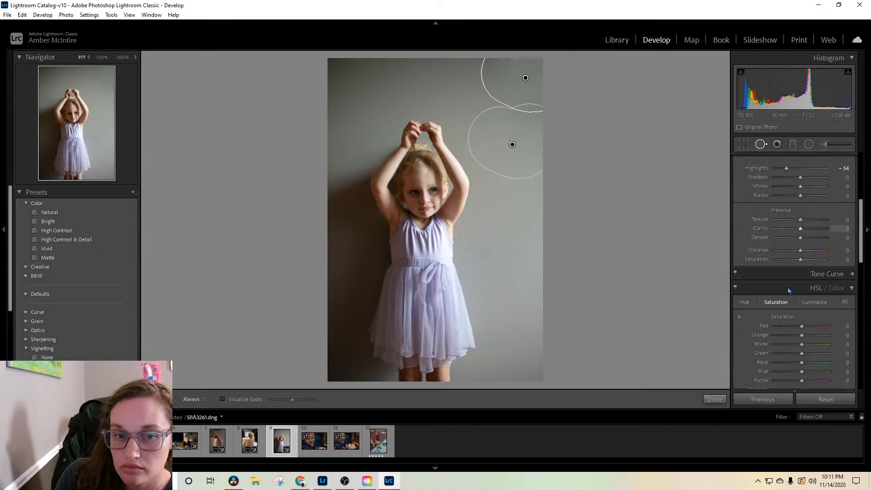
scroll(787, 287, up, 5)
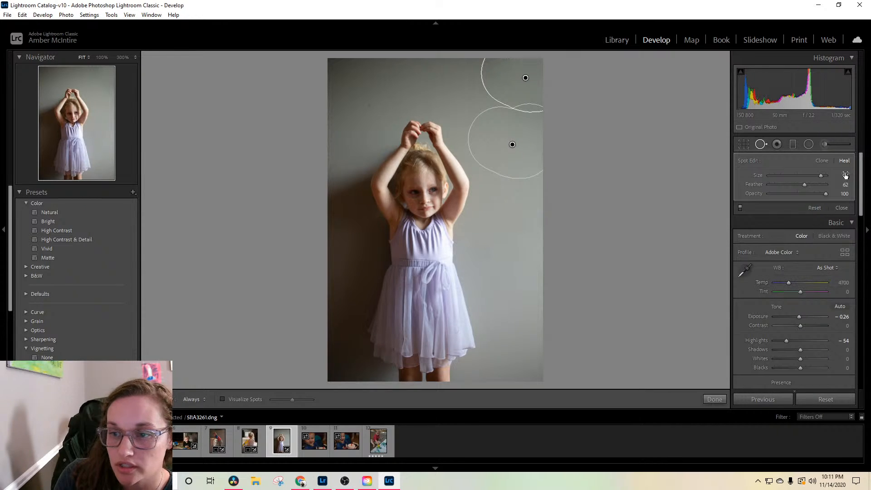
Step: Convert the photo to black and white and set contrast to +12, shadows to +25 and blacks to +7
click(833, 235)
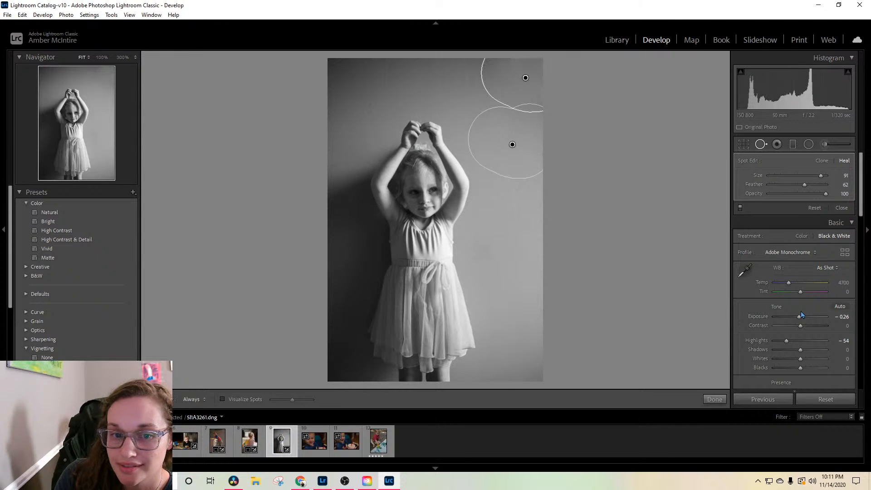
scroll(806, 268, down, 2)
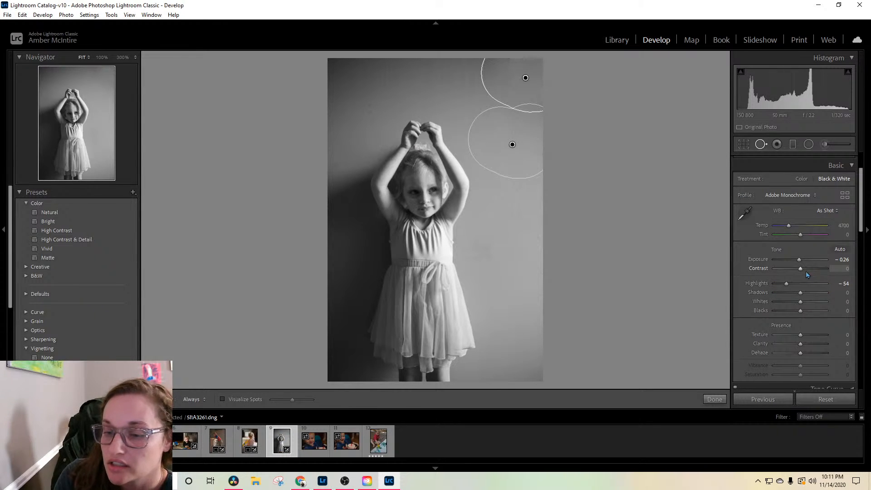
drag(800, 270, 805, 270)
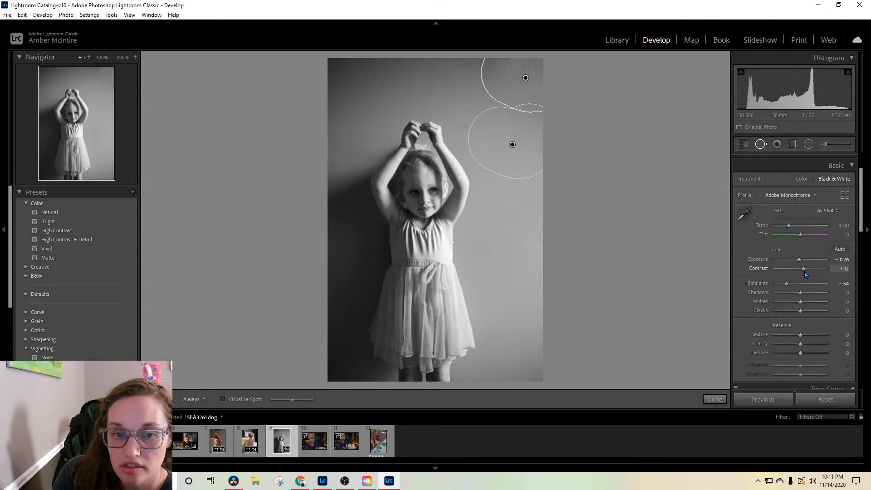
drag(802, 292, 809, 294)
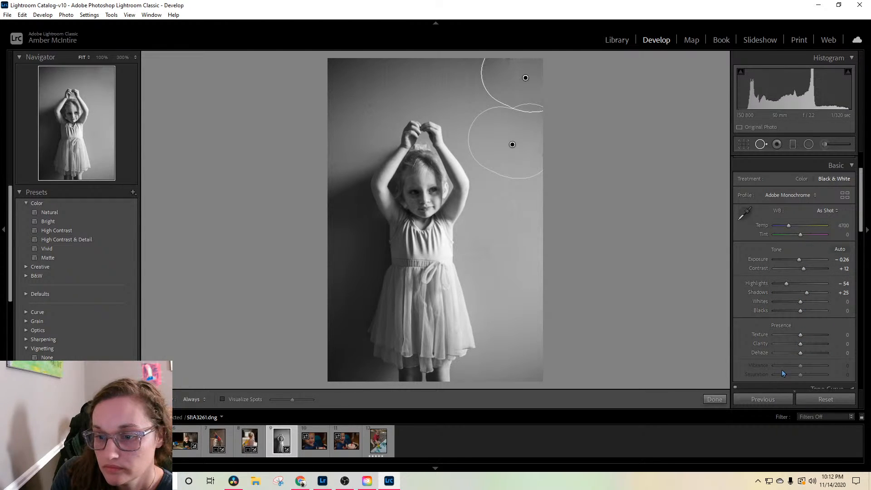
drag(799, 310, 803, 312)
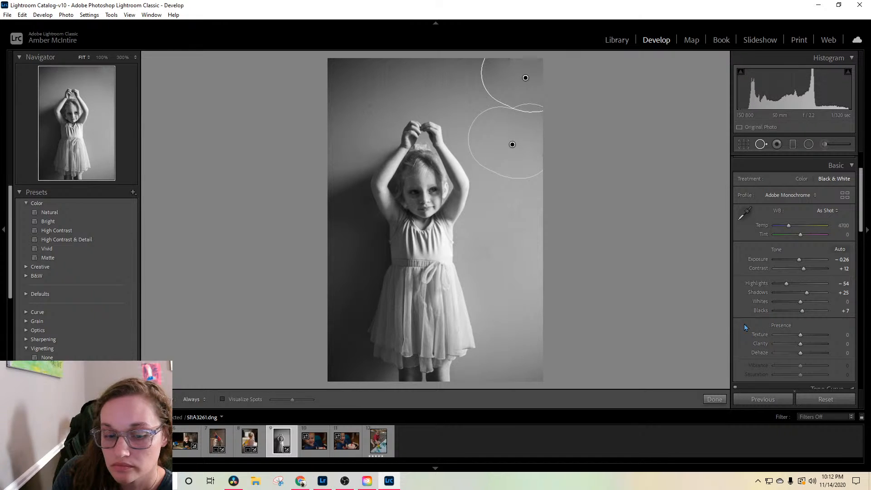
Step: Heal the small dark mark on the wall above the girl's raised arm with size 78, and finish spot healing
scroll(744, 324, down, 7)
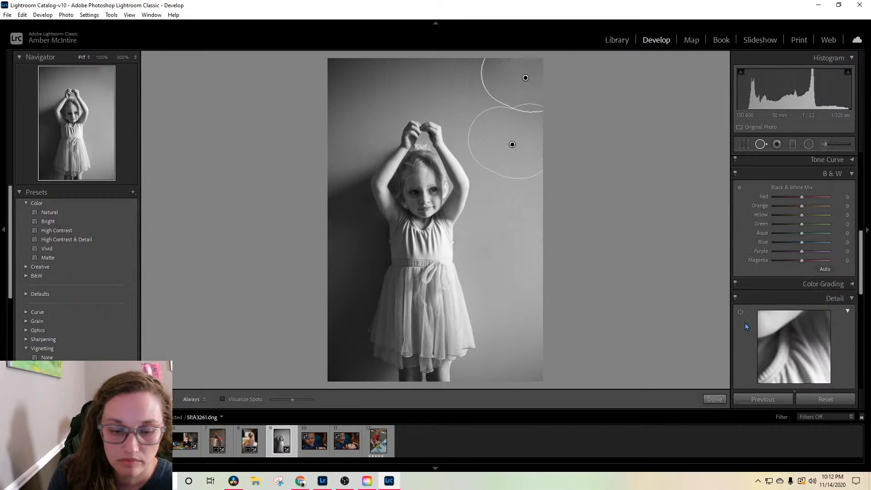
scroll(745, 323, down, 2)
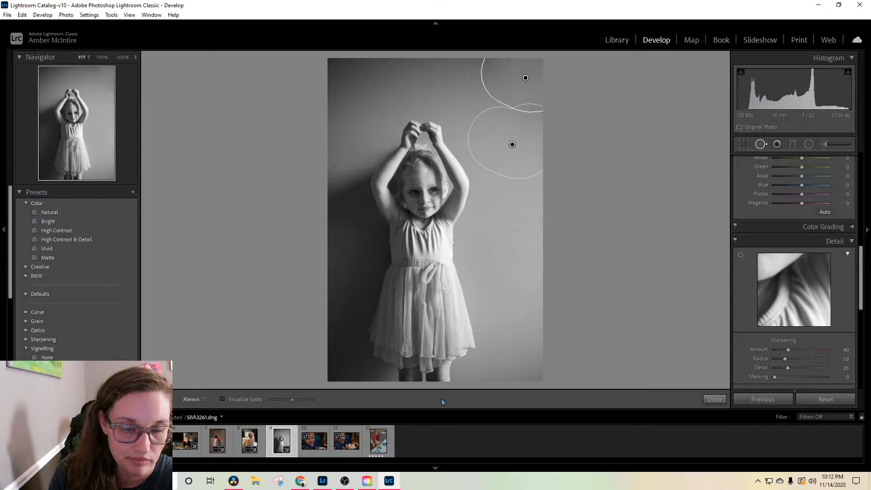
click(761, 145)
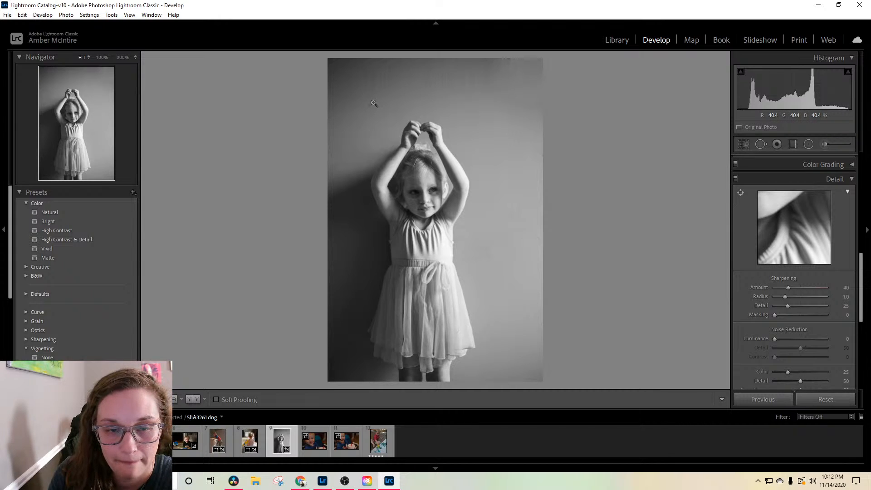
click(760, 145)
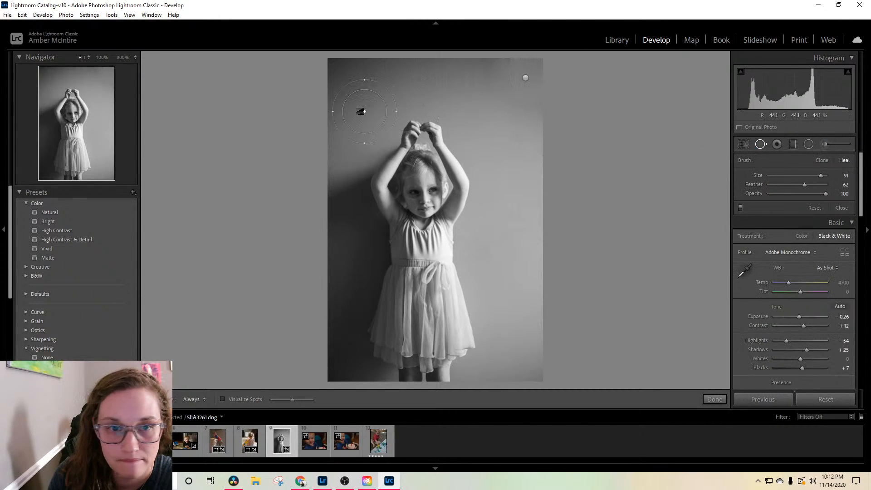
scroll(361, 111, down, 5)
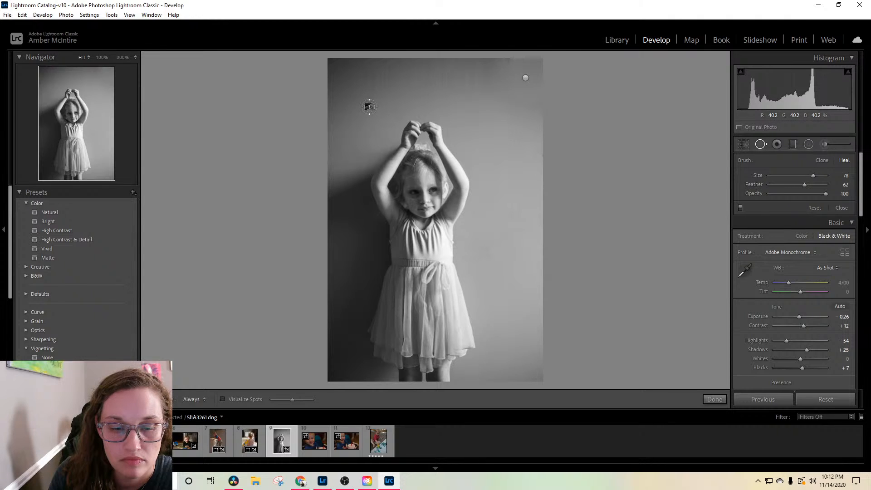
click(369, 106)
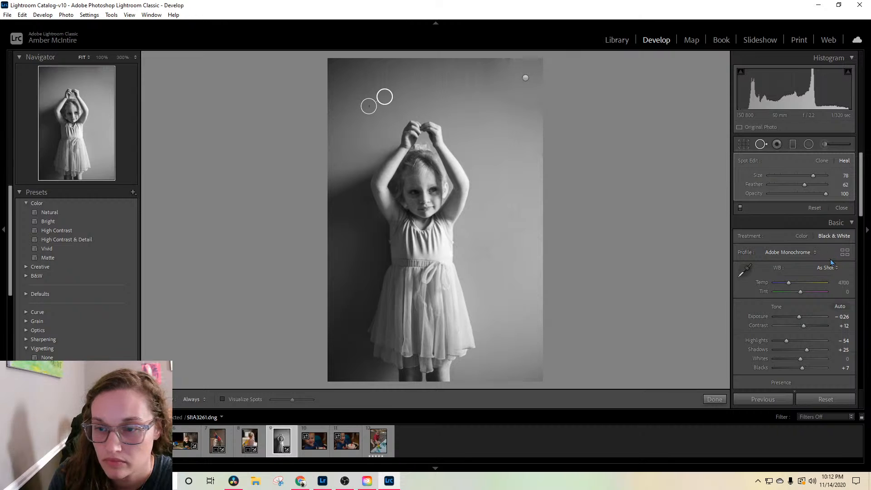
click(790, 223)
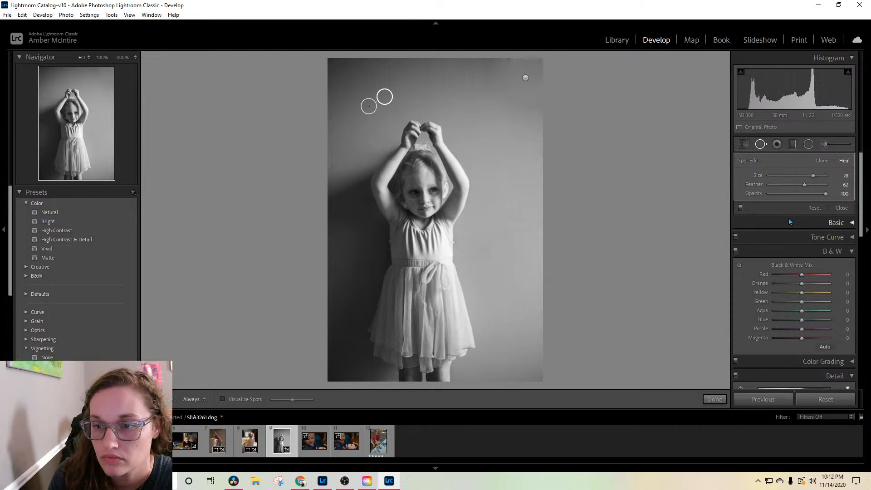
click(789, 222)
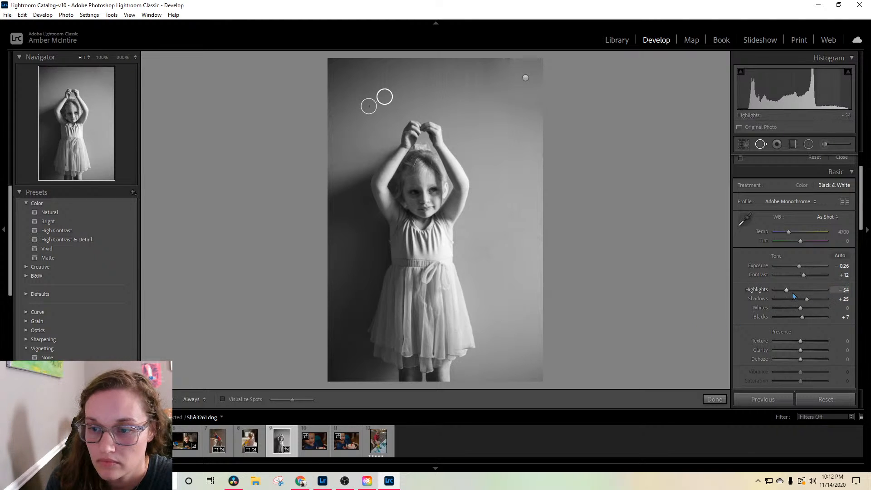
click(714, 401)
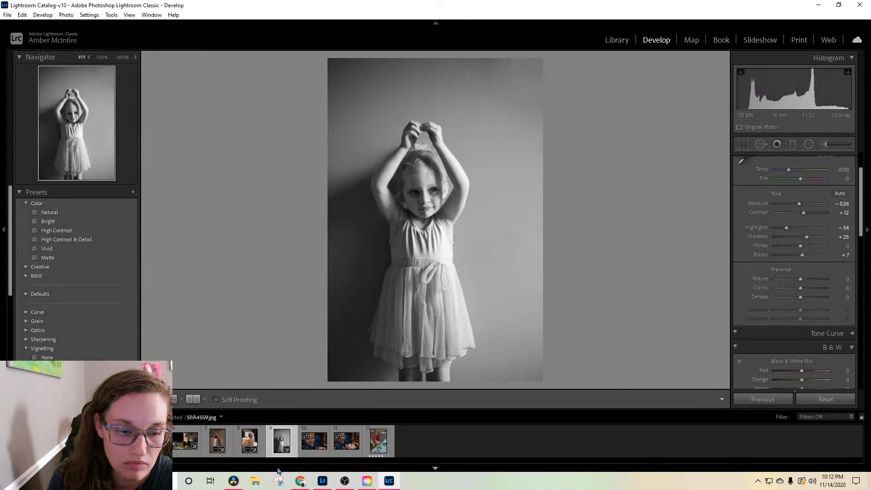
Step: Open the close-up IMG_5969.dng of the smiling boy and set its temperature to 3316 and exposure to +0.88
click(312, 449)
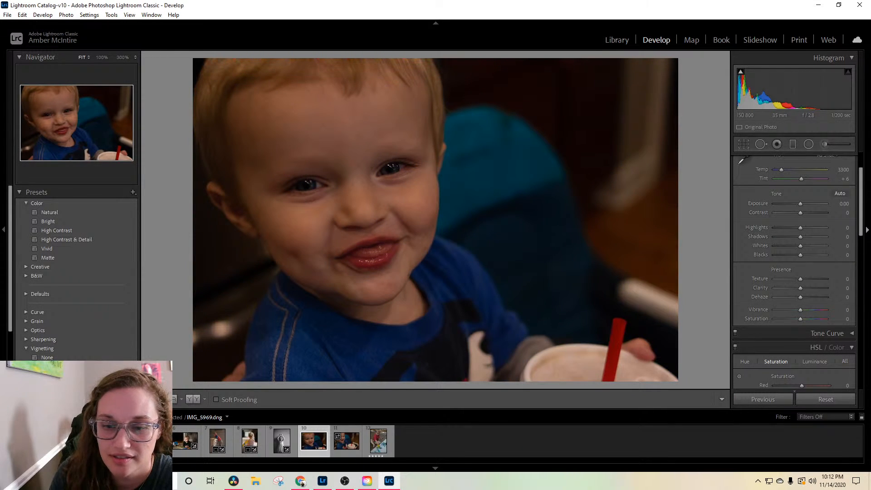
scroll(781, 217, up, 2)
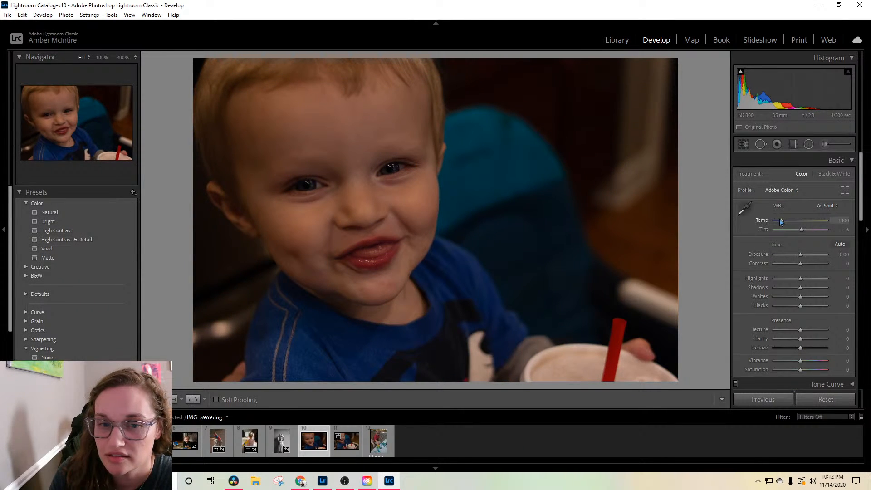
drag(781, 221, 781, 222)
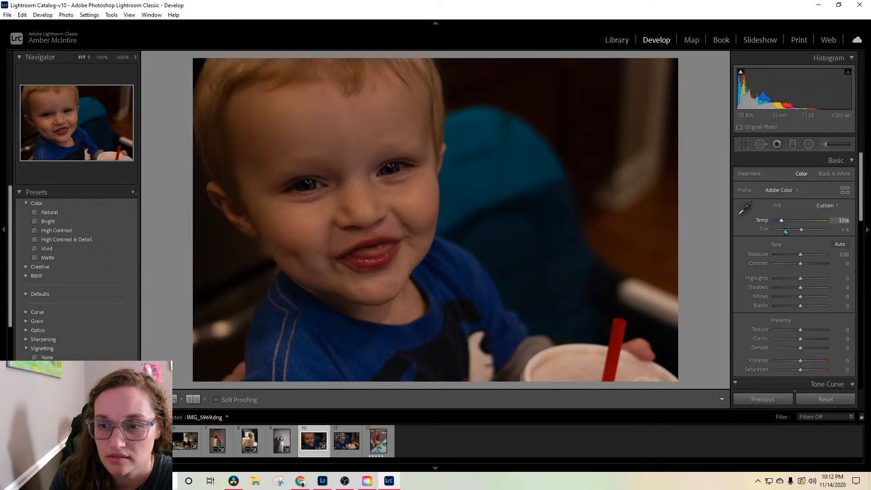
drag(801, 255, 806, 252)
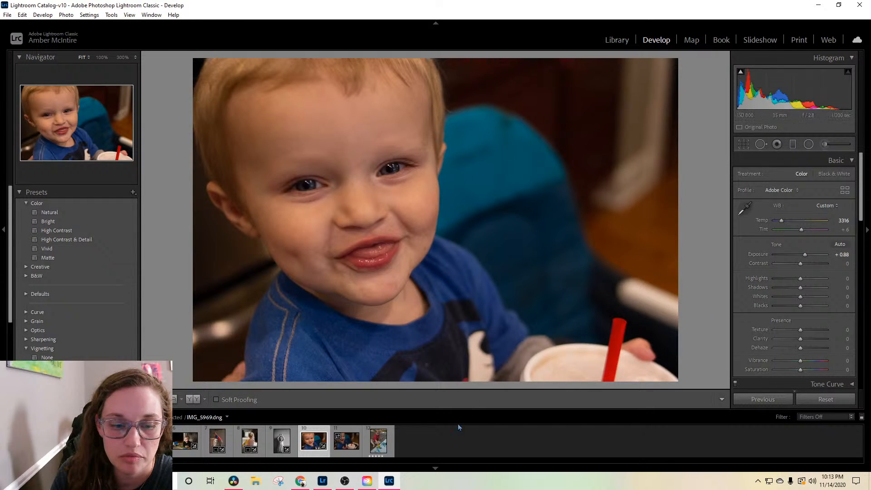
Step: Go past IMG_5970.dng to the photo of the boy finger painting, 5I1A4559.jpg, and raise its exposure to +0.79
click(347, 445)
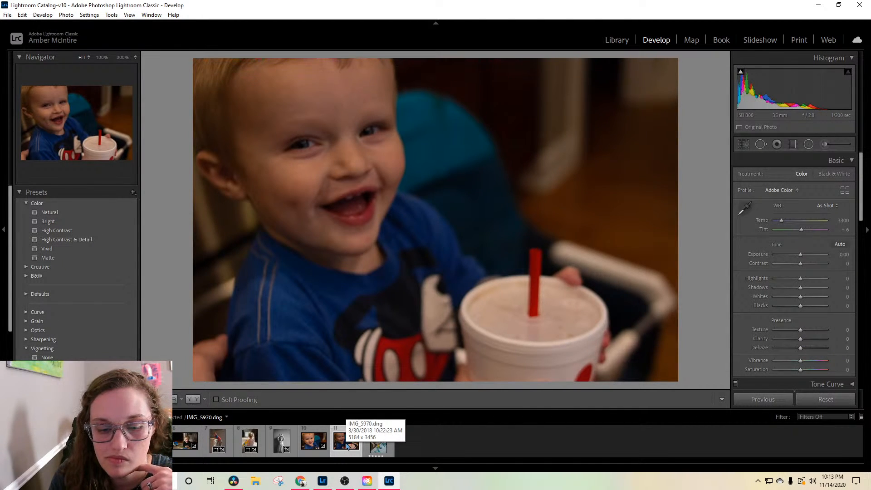
click(378, 445)
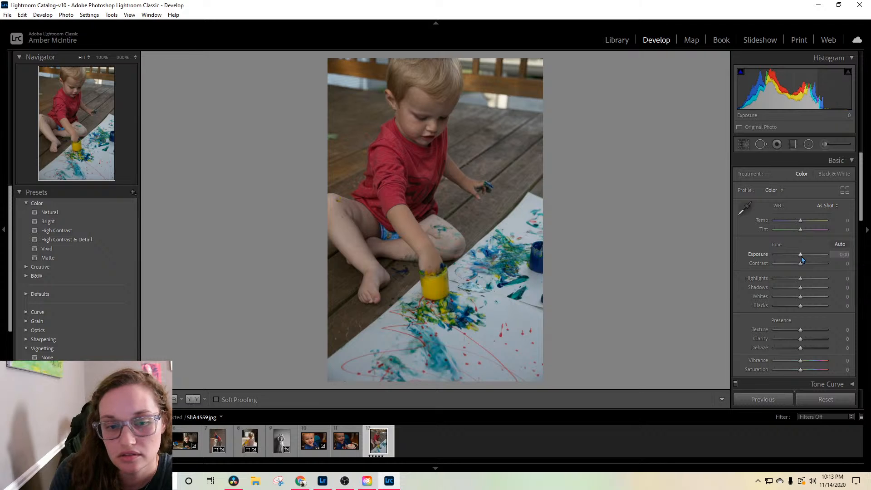
drag(802, 259, 806, 257)
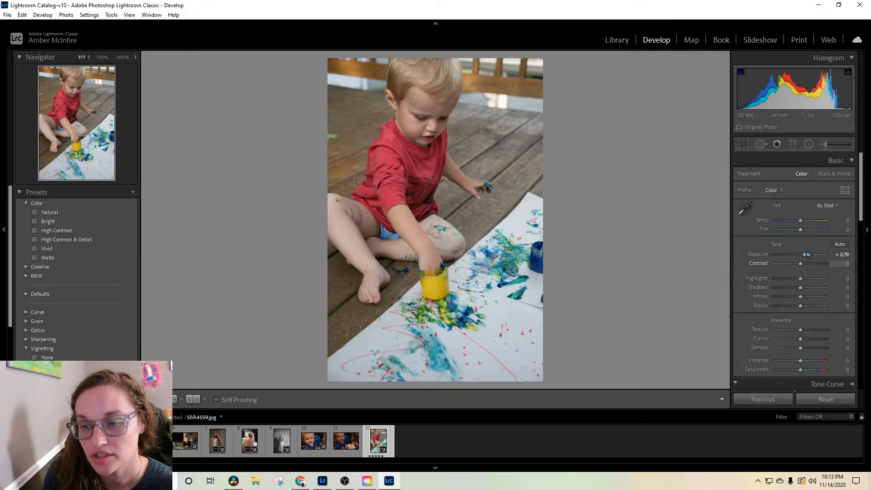
Step: Warm the finger-painting photo to temperature +5 and remove green fringing with a manual green defringe amount of 2
drag(800, 220, 802, 221)
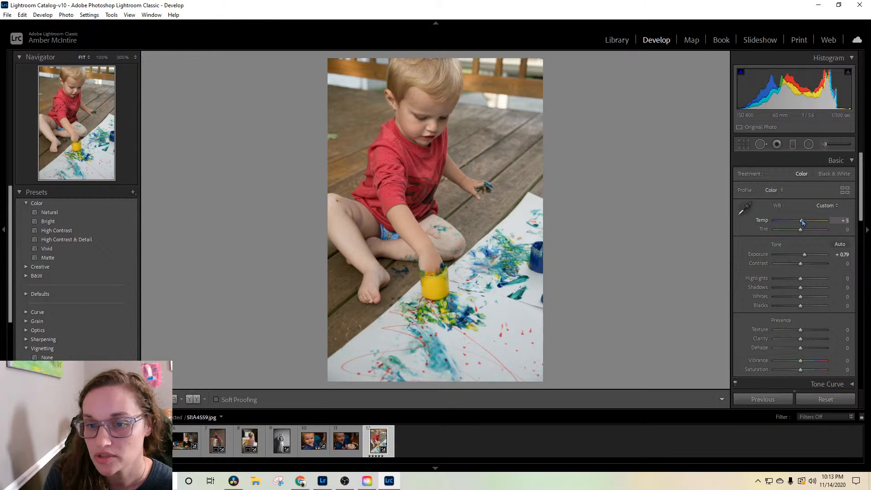
click(533, 188)
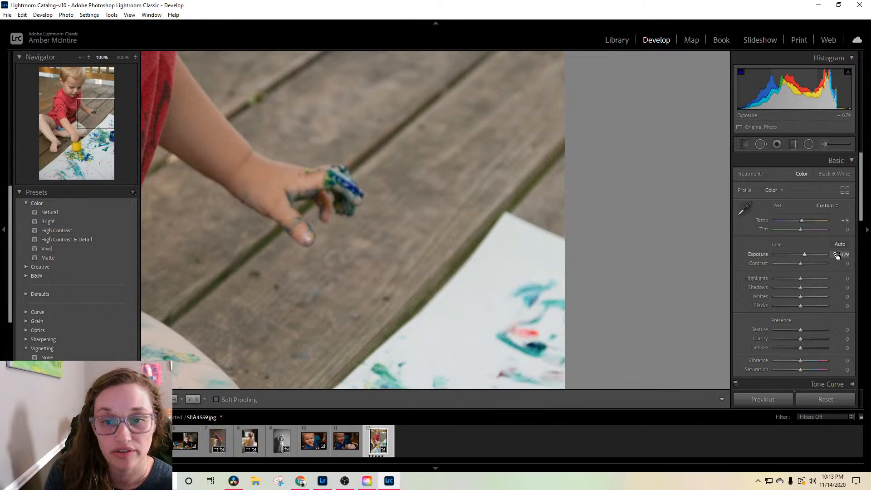
scroll(831, 284, down, 2)
scroll(831, 285, down, 6)
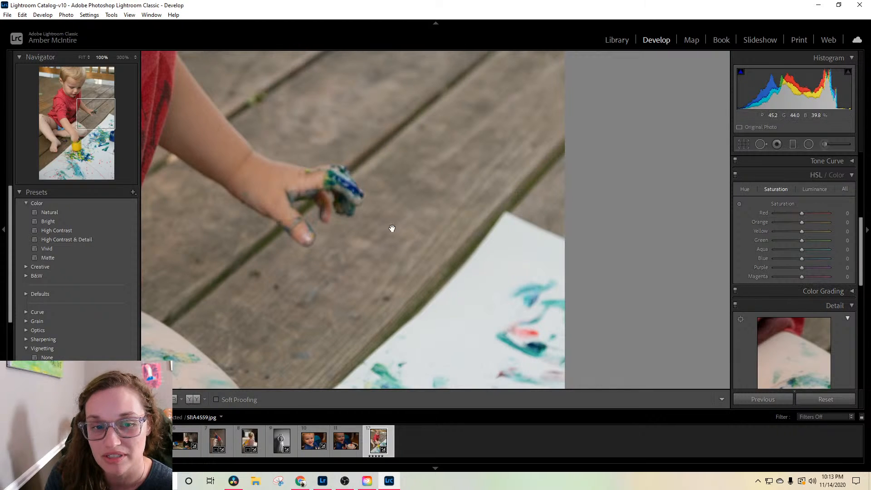
scroll(831, 250, down, 2)
scroll(808, 298, down, 10)
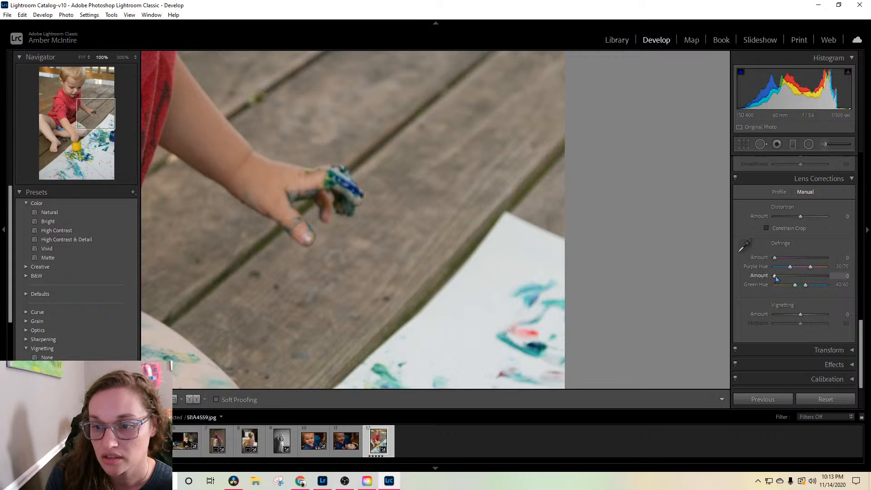
mouse_move(775, 277)
mouse_down()
mouse_move(830, 283)
mouse_move(739, 292)
mouse_move(789, 284)
mouse_move(780, 286)
mouse_up()
Step: Reduce the green tint in the wooden deck by setting green saturation to -100 and yellow saturation to -27
scroll(781, 316, up, 3)
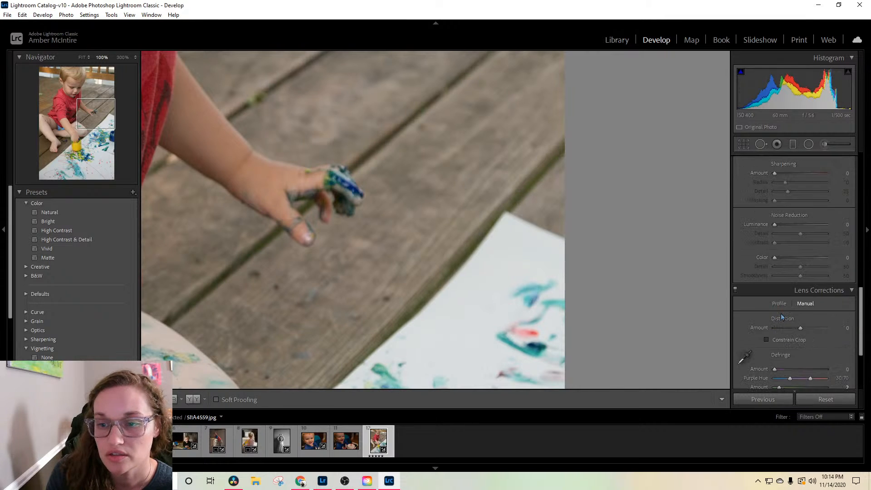
scroll(781, 317, up, 5)
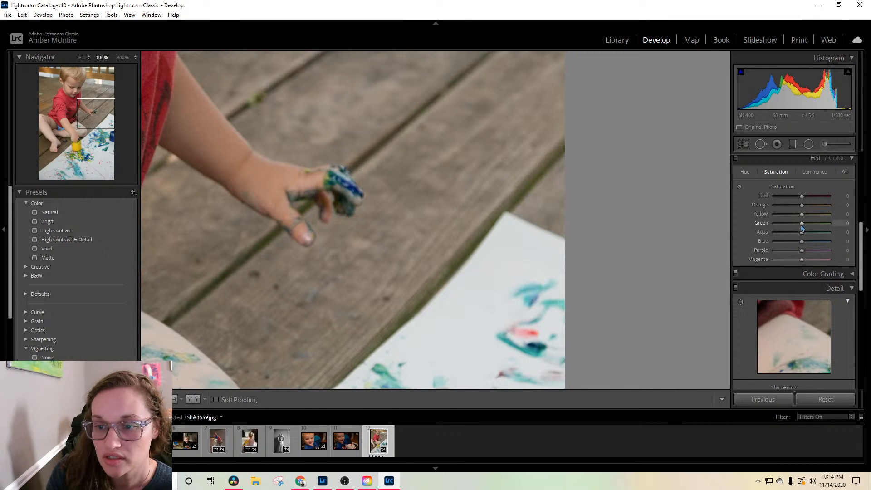
drag(801, 229, 789, 234)
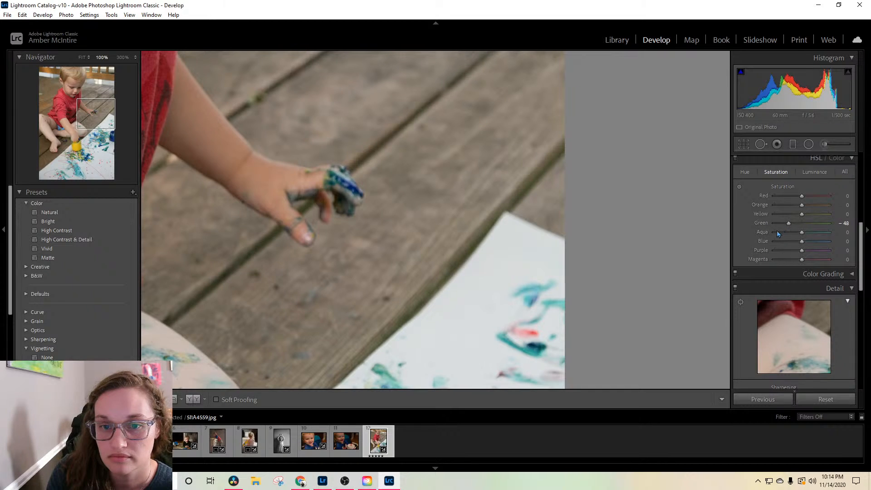
mouse_move(788, 223)
mouse_down()
mouse_move(772, 225)
mouse_move(795, 221)
mouse_up()
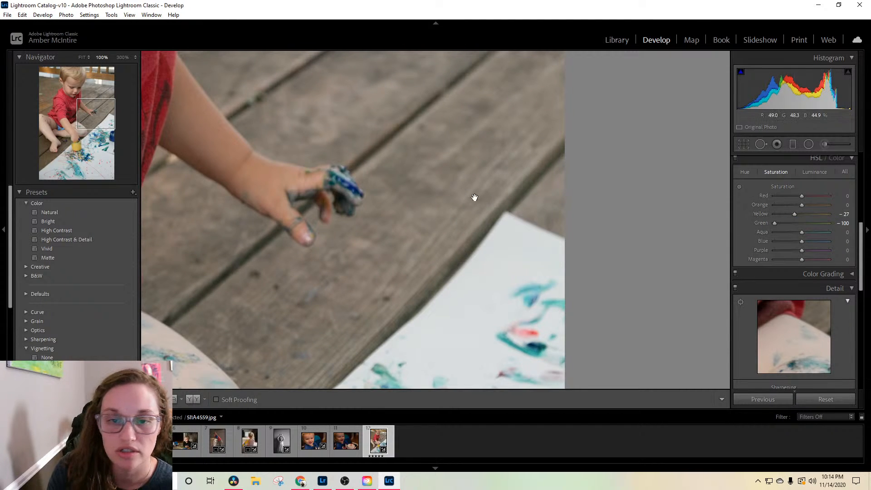
click(443, 191)
click(444, 190)
click(447, 191)
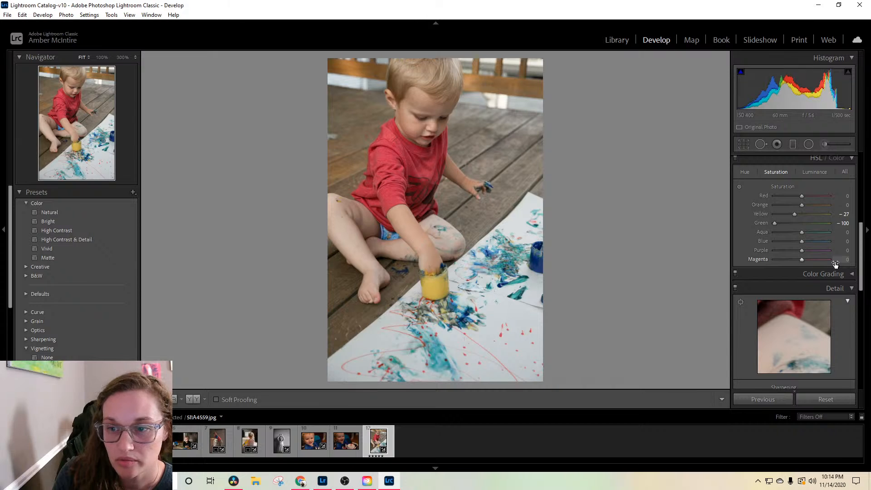
Step: Set the photo's luminance noise reduction to 8 and raise its shadows to +35
scroll(835, 262, down, 5)
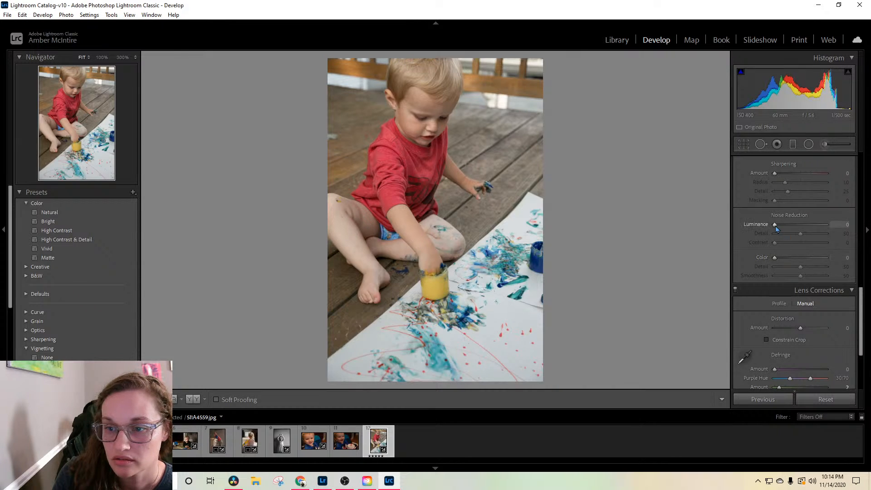
drag(774, 225, 777, 225)
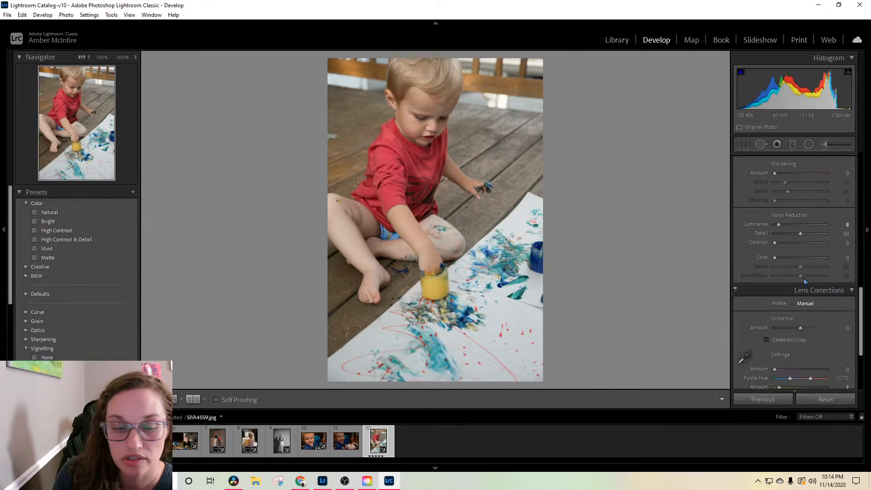
scroll(804, 278, up, 2)
scroll(802, 279, up, 5)
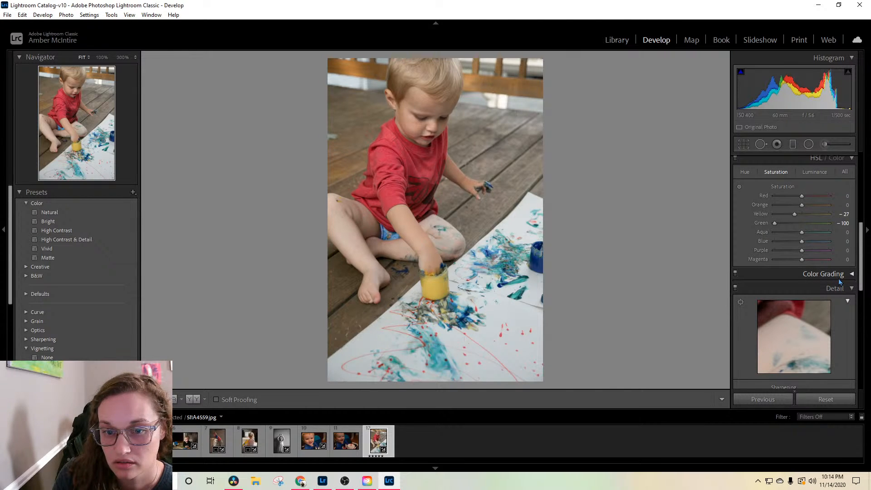
scroll(838, 282, up, 6)
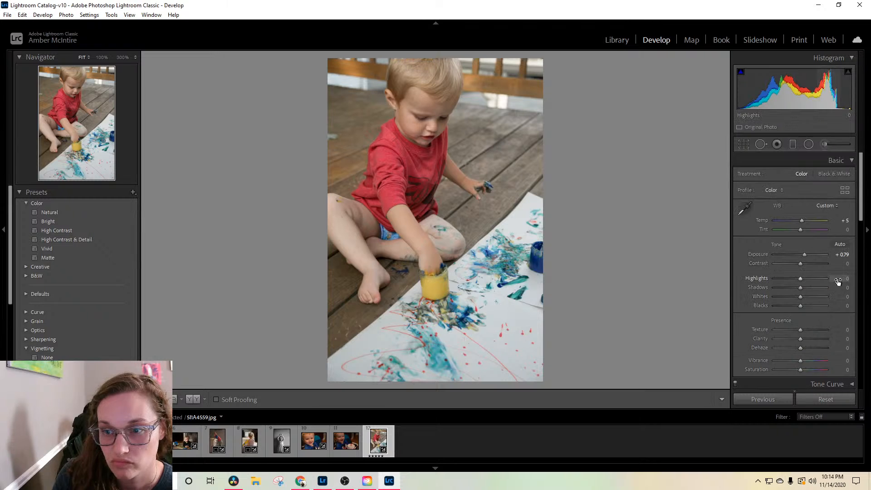
mouse_move(800, 287)
mouse_down()
mouse_move(823, 282)
mouse_move(811, 292)
mouse_up()
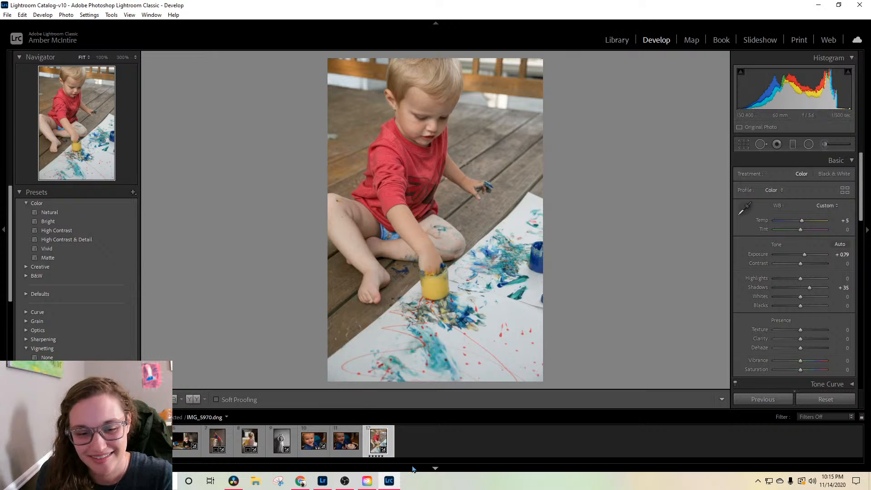
Step: Minimize Lightroom Classic, switch to YouTube Studio in Chrome, and end the live stream
click(815, 5)
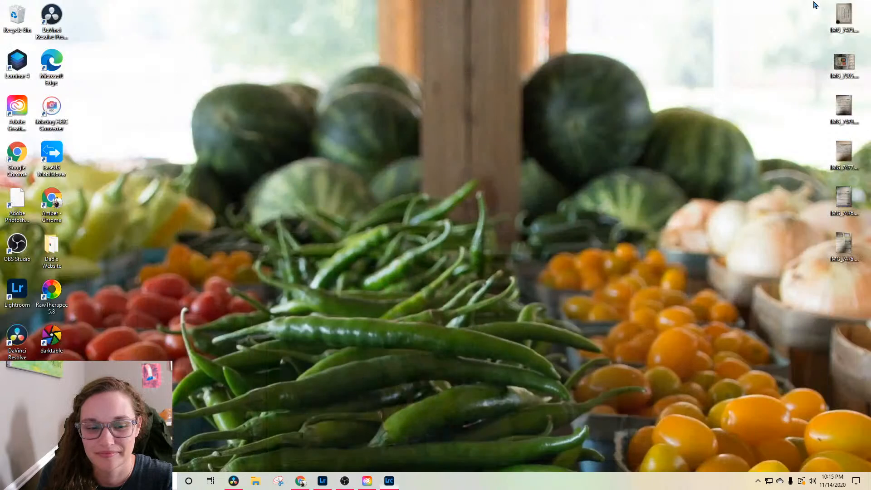
click(300, 482)
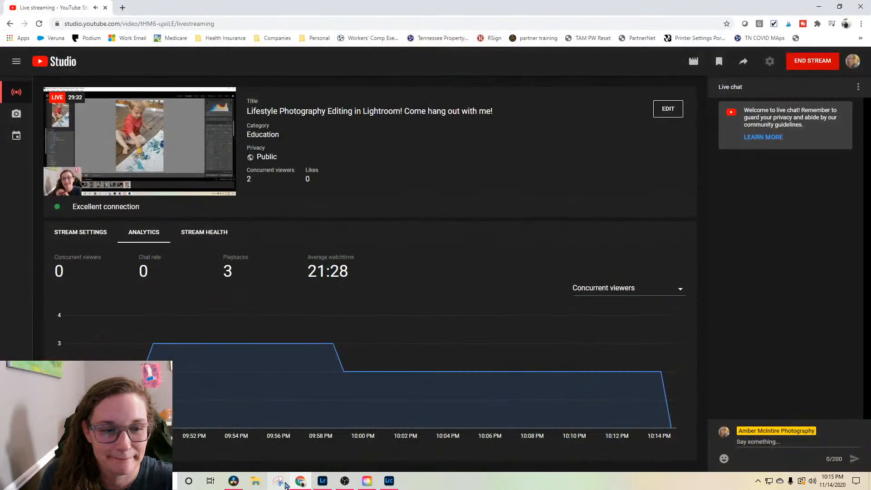
click(810, 64)
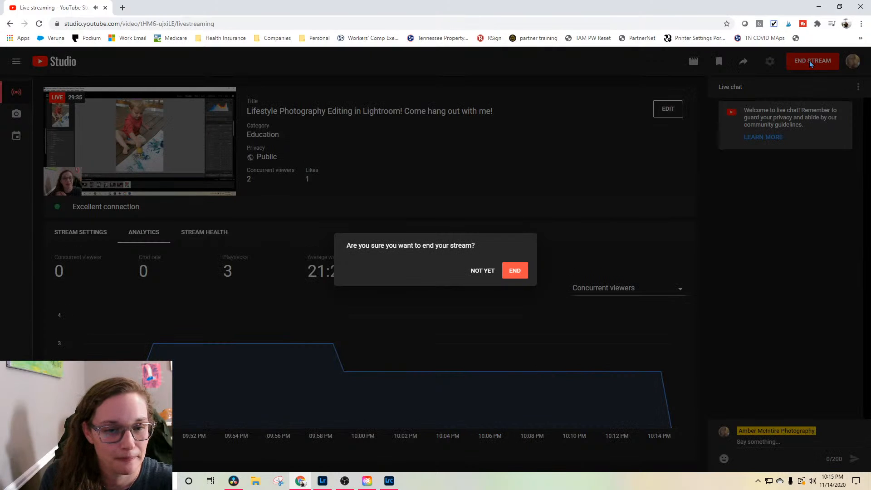
click(517, 271)
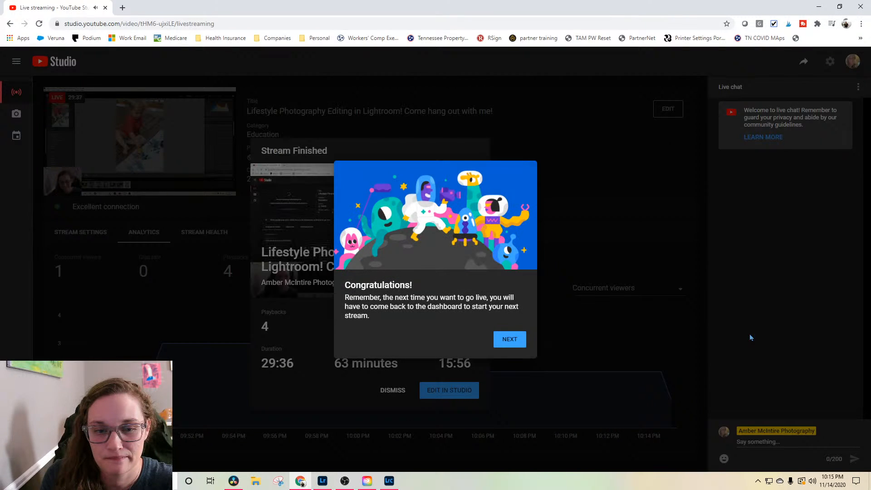